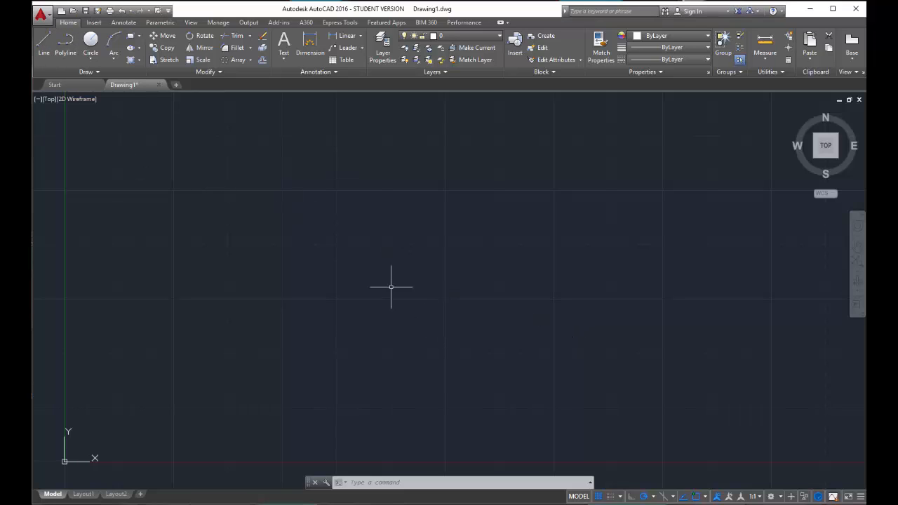
Draw a single horizontal line with the Line tool near the middle of the drawing area.
{"action": "left_click", "coordinate": [43, 43]}
{"action": "left_click", "coordinate": [431, 297]}
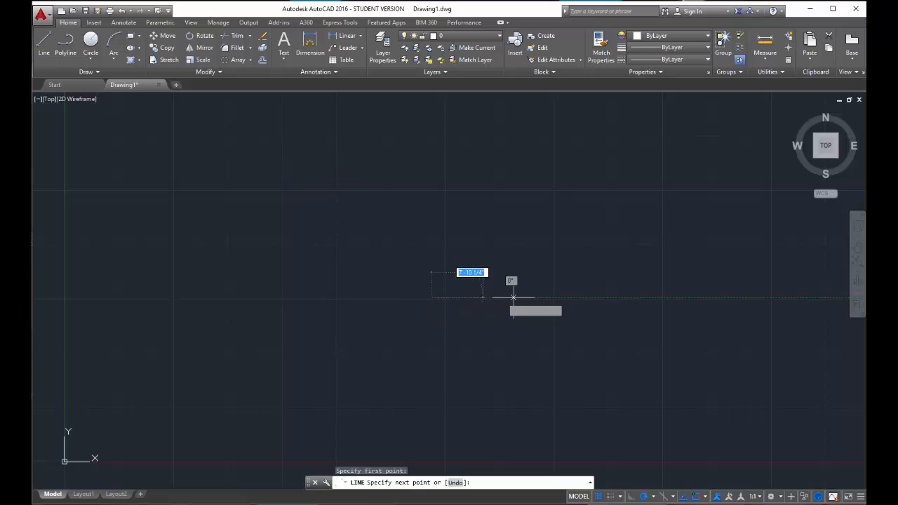
{"action": "right_click", "coordinate": [598, 297]}
{"action": "left_click", "coordinate": [615, 306]}
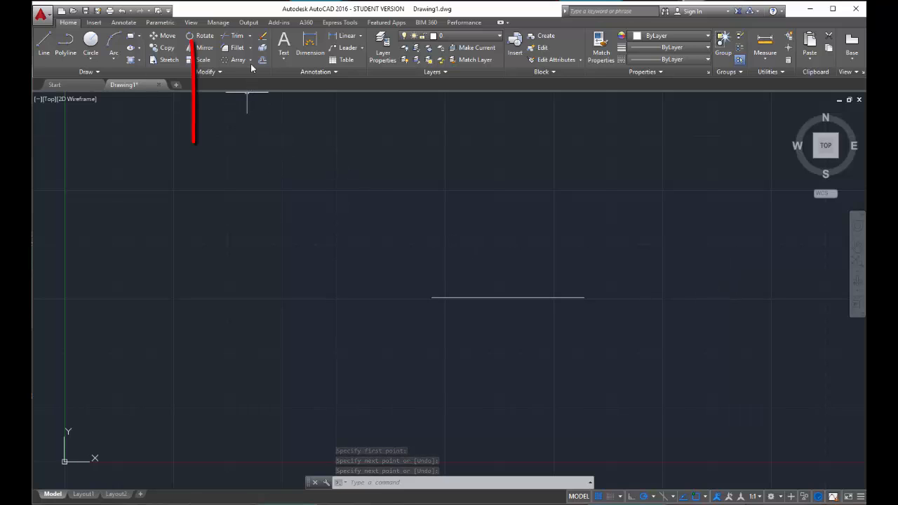
Create a rectangular array with the horizontal line as the source object.
{"action": "left_click", "coordinate": [250, 61]}
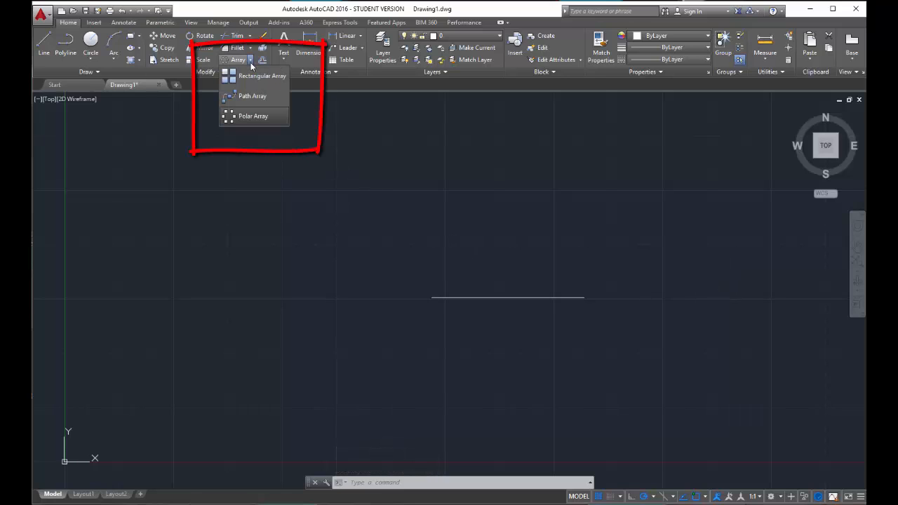
{"action": "left_click", "coordinate": [250, 76]}
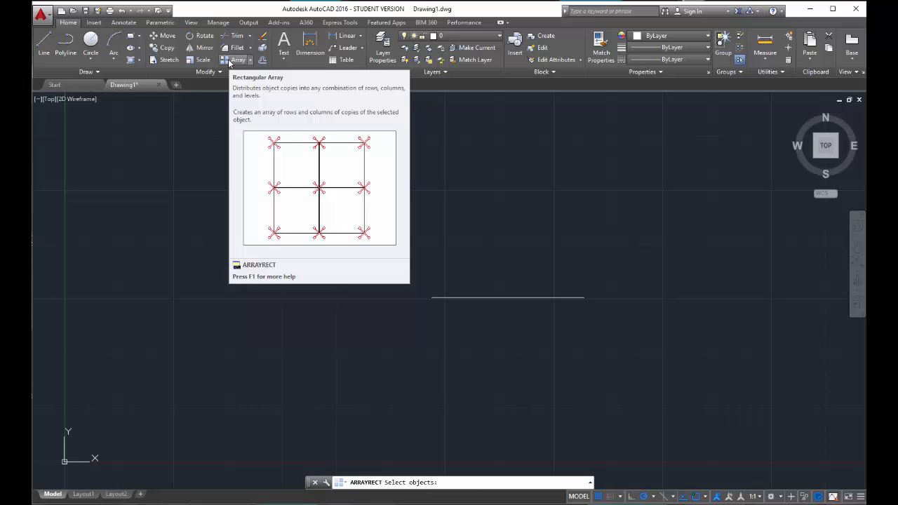
{"action": "left_click", "coordinate": [232, 59]}
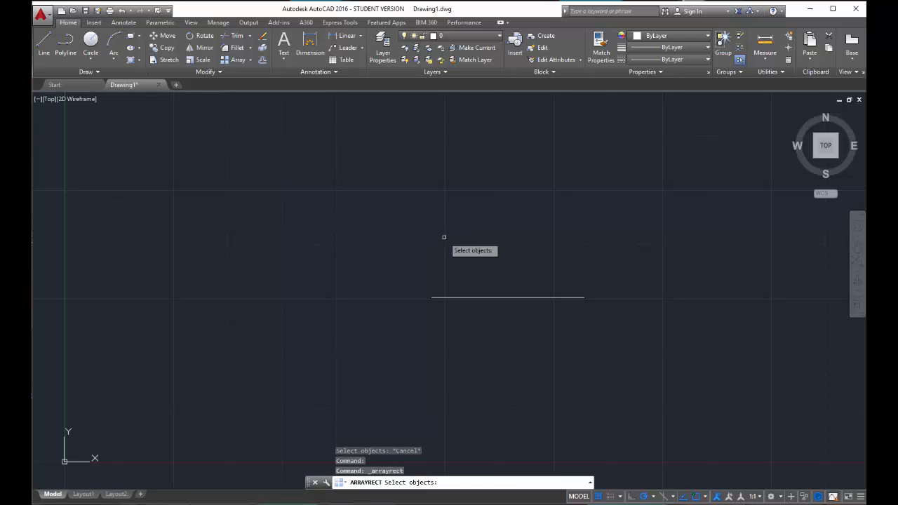
{"action": "left_click", "coordinate": [466, 298]}
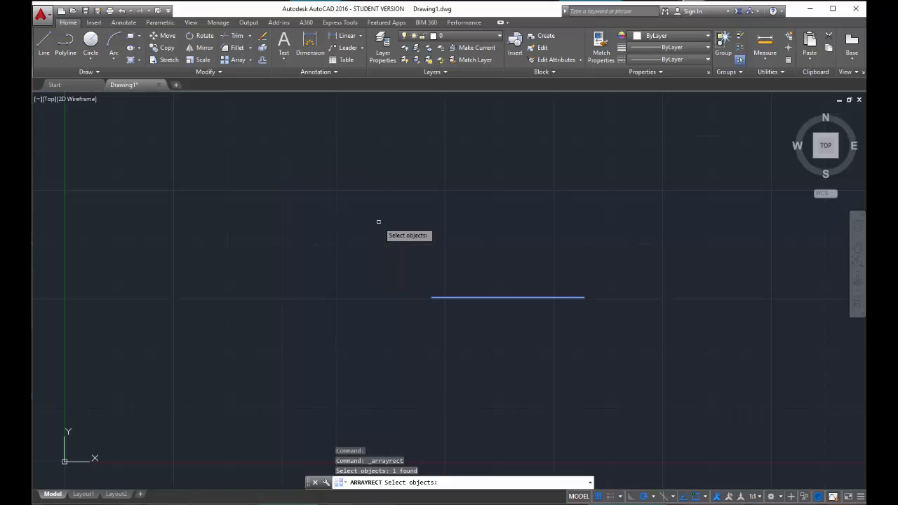
{"action": "key", "text": "Return"}
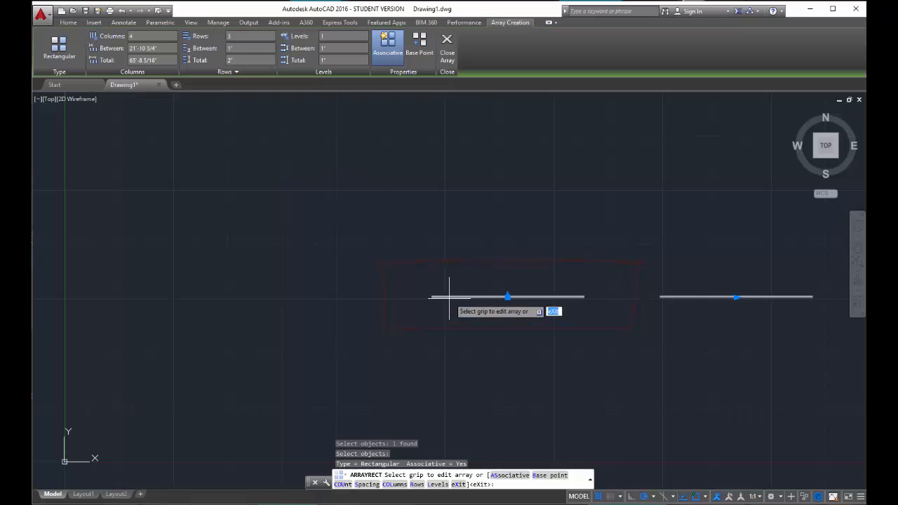
Examine the previewed array's closely spaced rows and its columns, both up close and as a whole.
{"action": "scroll", "coordinate": [452, 298], "scroll_direction": "up", "scroll_amount": 2}
{"action": "scroll", "coordinate": [450, 304], "scroll_direction": "up", "scroll_amount": 3}
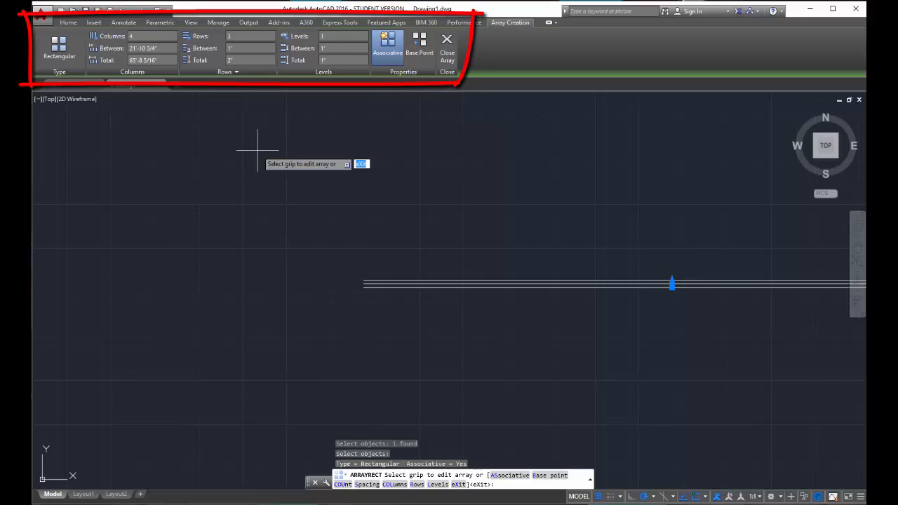
{"action": "scroll", "coordinate": [381, 256], "scroll_direction": "down", "scroll_amount": 8}
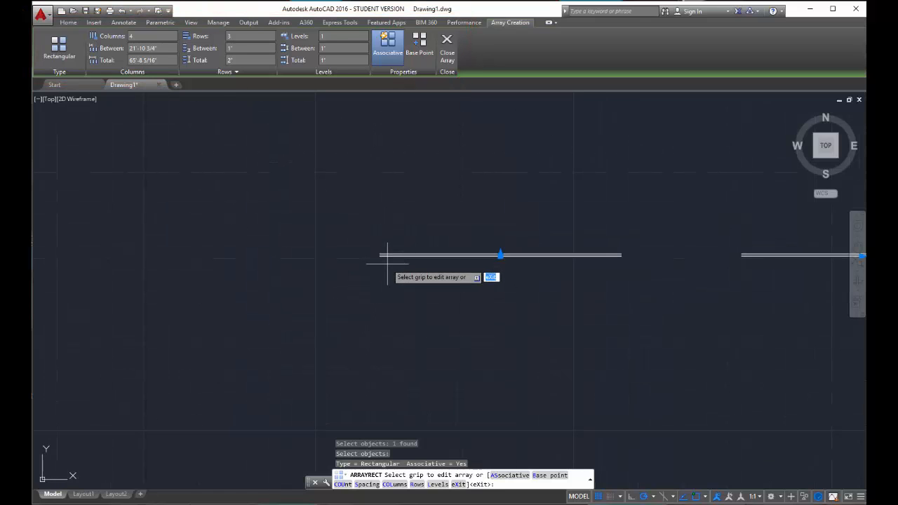
{"action": "middle_click_drag", "start_coordinate": [518, 300], "coordinate": [365, 314]}
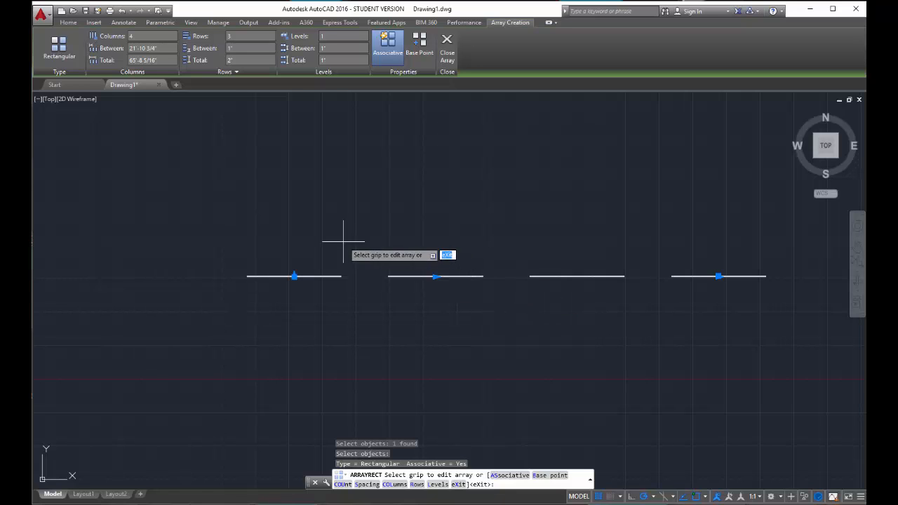
{"action": "scroll", "coordinate": [340, 279], "scroll_direction": "up", "scroll_amount": 5}
{"action": "scroll", "coordinate": [338, 287], "scroll_direction": "up", "scroll_amount": 4}
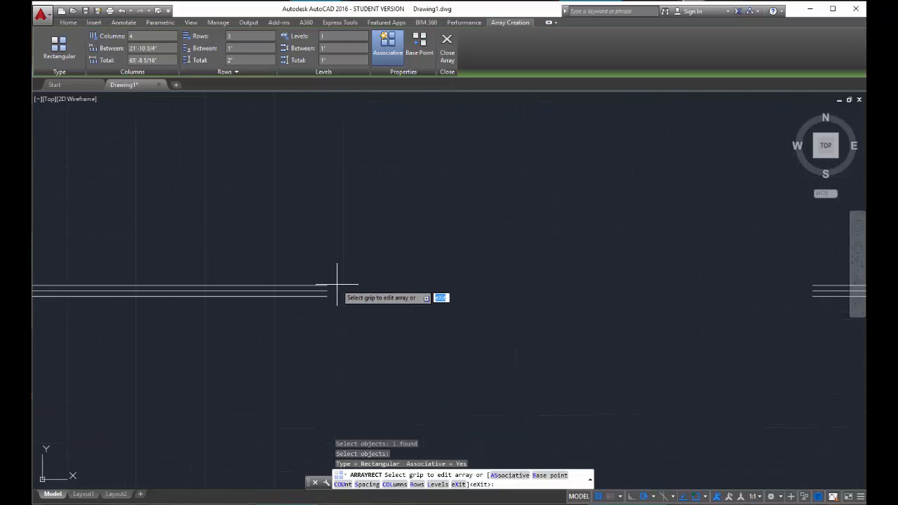
{"action": "scroll", "coordinate": [339, 288], "scroll_direction": "down", "scroll_amount": 10}
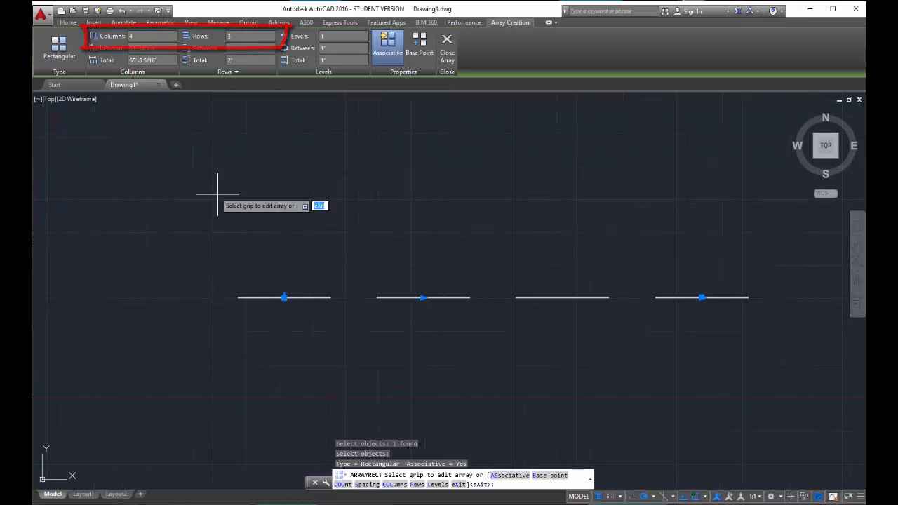
Set the rectangular array to 3 columns and 10 rows.
{"action": "left_click", "coordinate": [140, 36]}
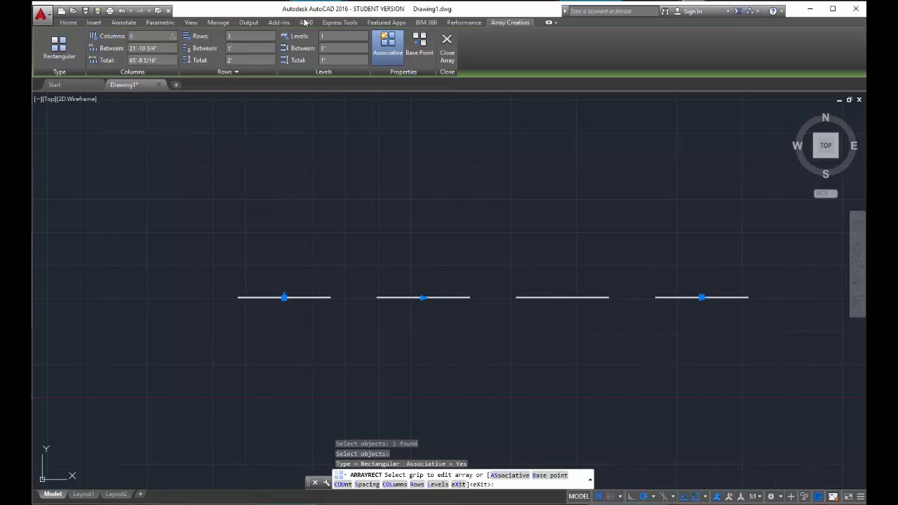
{"action": "key", "text": "Return"}
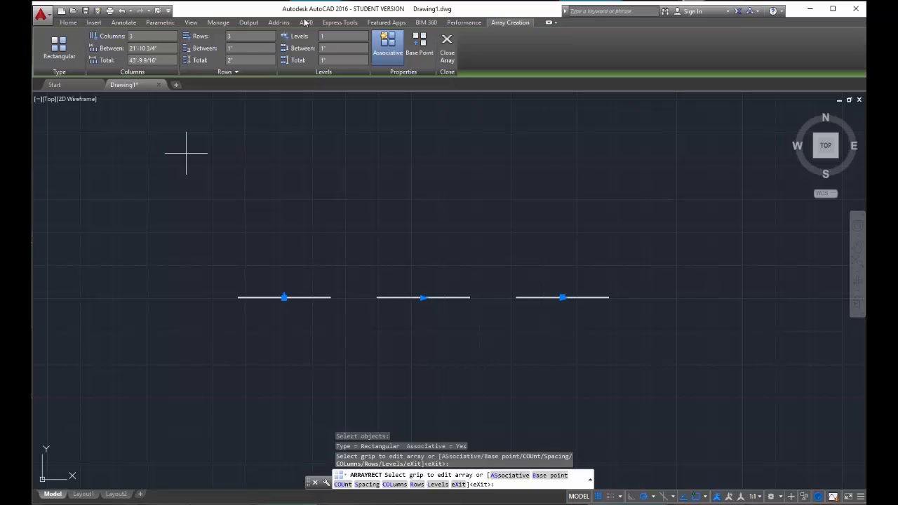
{"action": "left_click", "coordinate": [240, 35]}
{"action": "key", "text": "Return"}
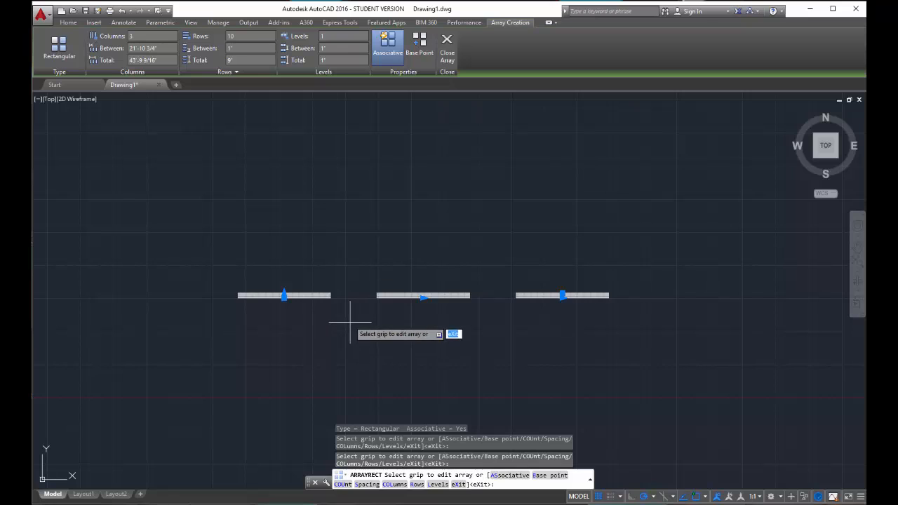
Inspect the array's rows up close and set the spacing between rows to 6 inches.
{"action": "scroll", "coordinate": [337, 299], "scroll_direction": "up", "scroll_amount": 6}
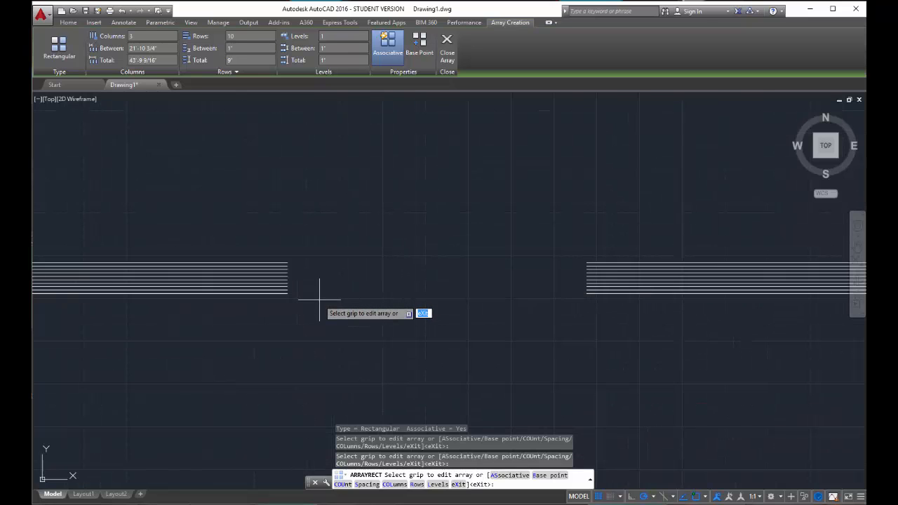
{"action": "scroll", "coordinate": [312, 298], "scroll_direction": "down", "scroll_amount": 6}
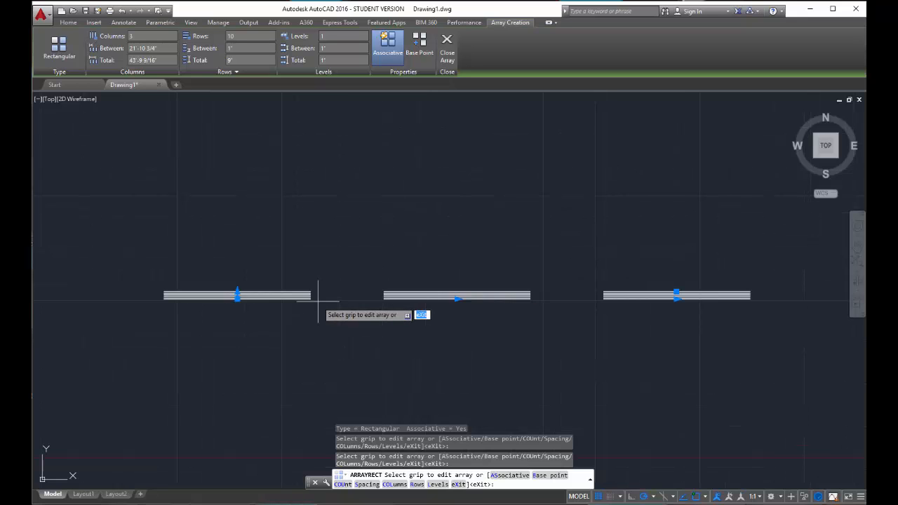
{"action": "scroll", "coordinate": [310, 297], "scroll_direction": "up", "scroll_amount": 6}
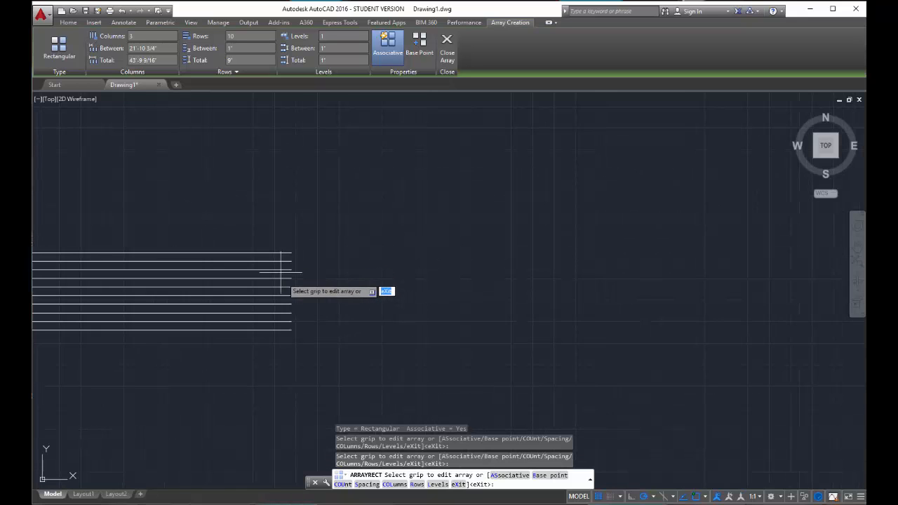
{"action": "scroll", "coordinate": [280, 277], "scroll_direction": "down", "scroll_amount": 4}
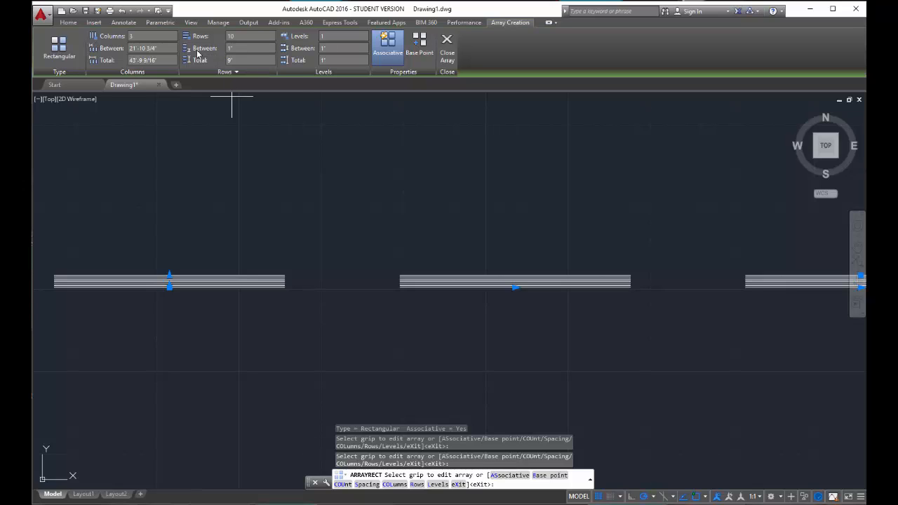
{"action": "left_click", "coordinate": [237, 47]}
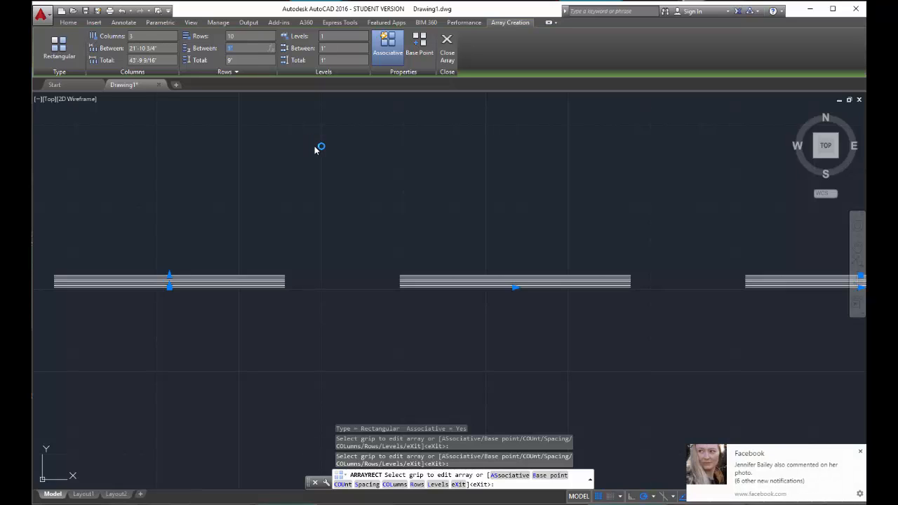
{"action": "key", "text": "Return"}
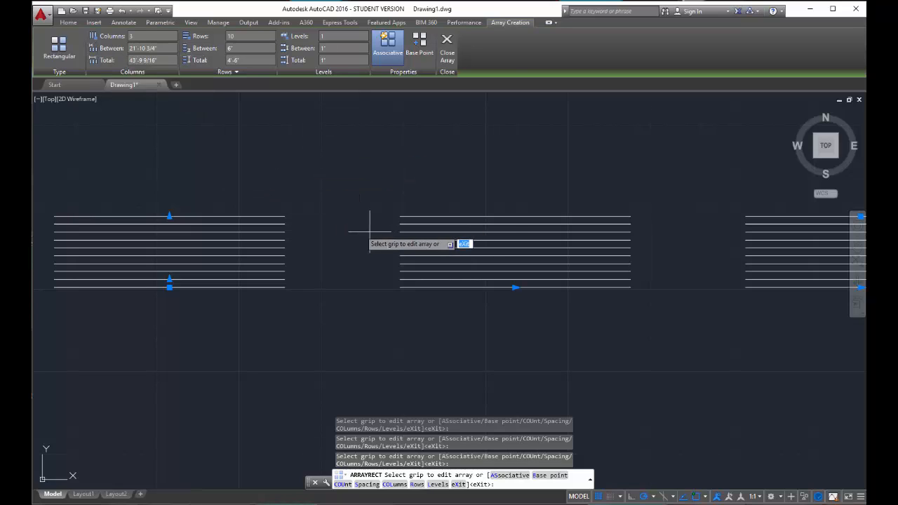
Set the spacing between the array's columns to 18 feet.
{"action": "left_click", "coordinate": [156, 47]}
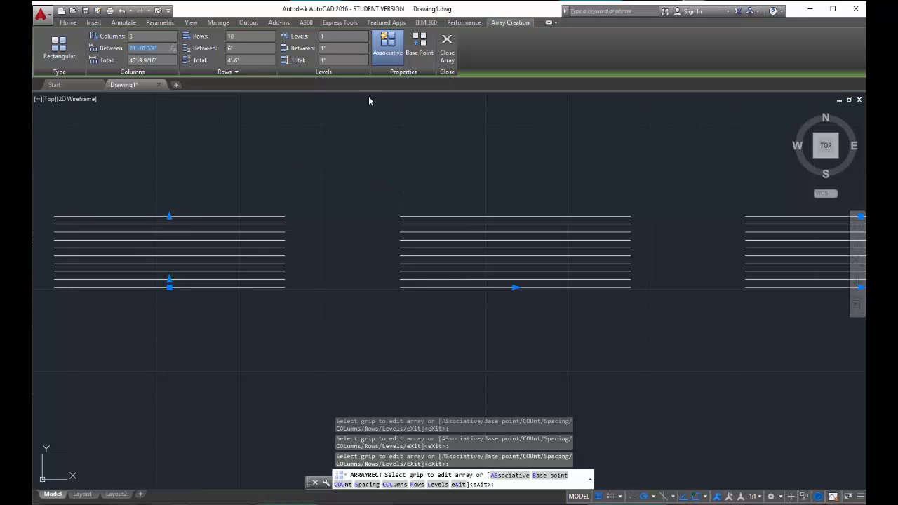
{"action": "type", "text": "18"}
{"action": "key", "text": "Return"}
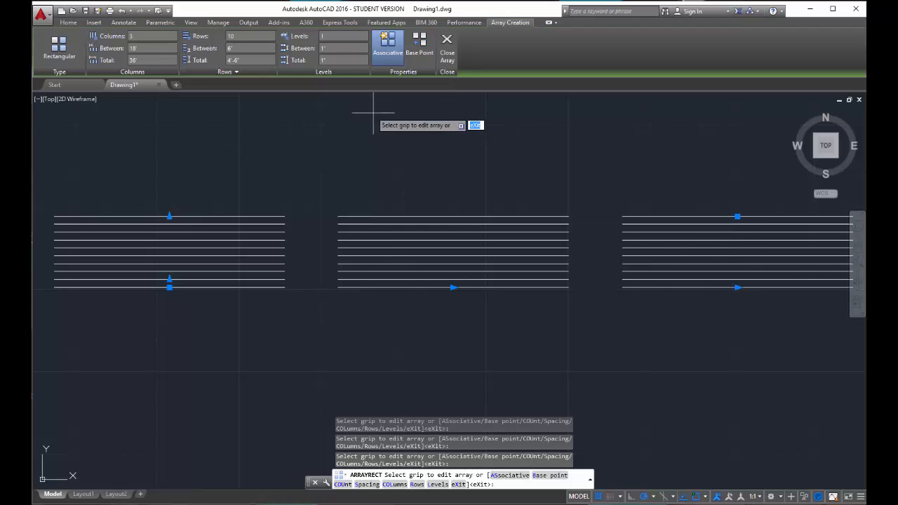
{"action": "mouse_move", "coordinate": [411, 185]}
{"action": "middle_mouse_down"}
{"action": "mouse_move", "coordinate": [377, 218]}
{"action": "mouse_move", "coordinate": [416, 224]}
{"action": "middle_mouse_up"}
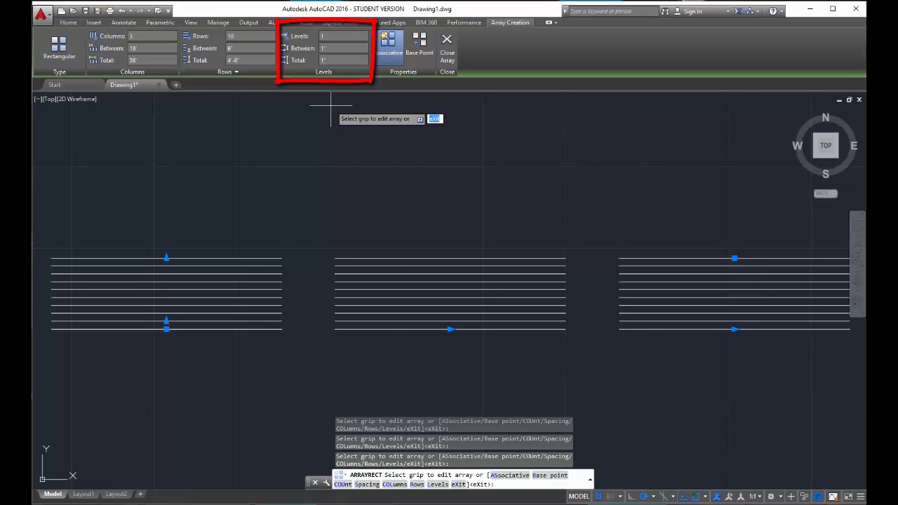
Move the whole array by its base grip, trying several positions and leaving it above and slightly right of the original line.
{"action": "left_click", "coordinate": [423, 56]}
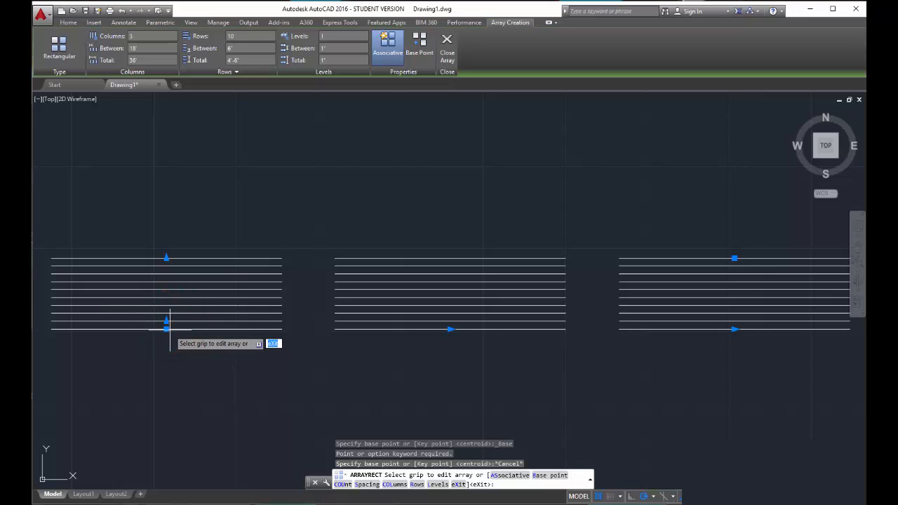
{"action": "left_click", "coordinate": [167, 328]}
{"action": "left_click", "coordinate": [268, 260]}
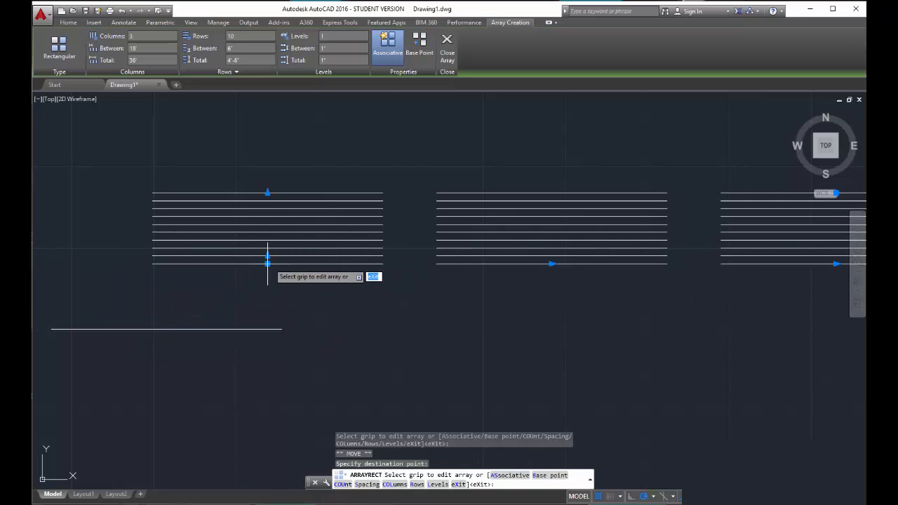
{"action": "left_click", "coordinate": [269, 262]}
{"action": "left_click", "coordinate": [179, 274]}
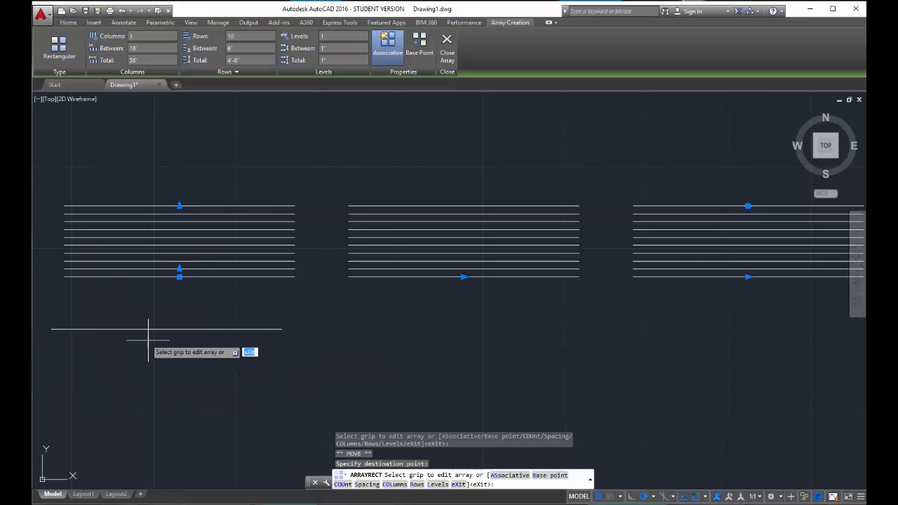
{"action": "left_click", "coordinate": [180, 276]}
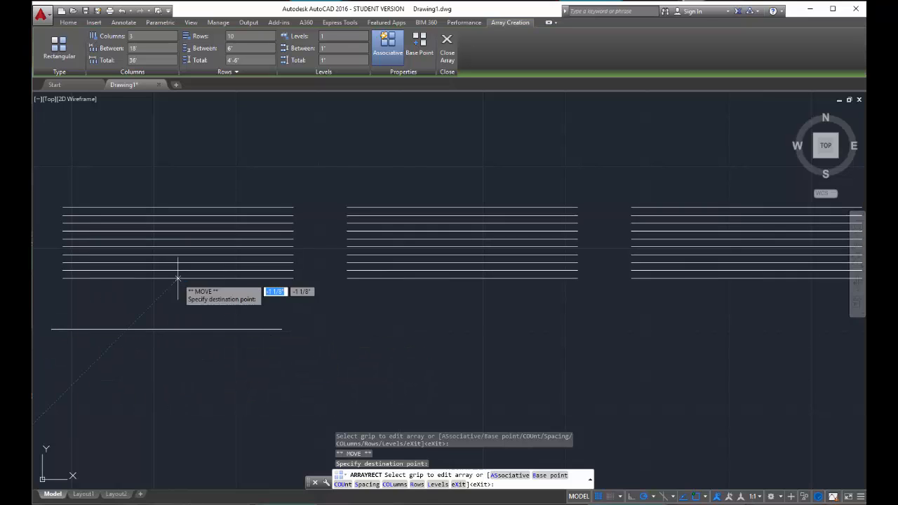
{"action": "left_click", "coordinate": [201, 261]}
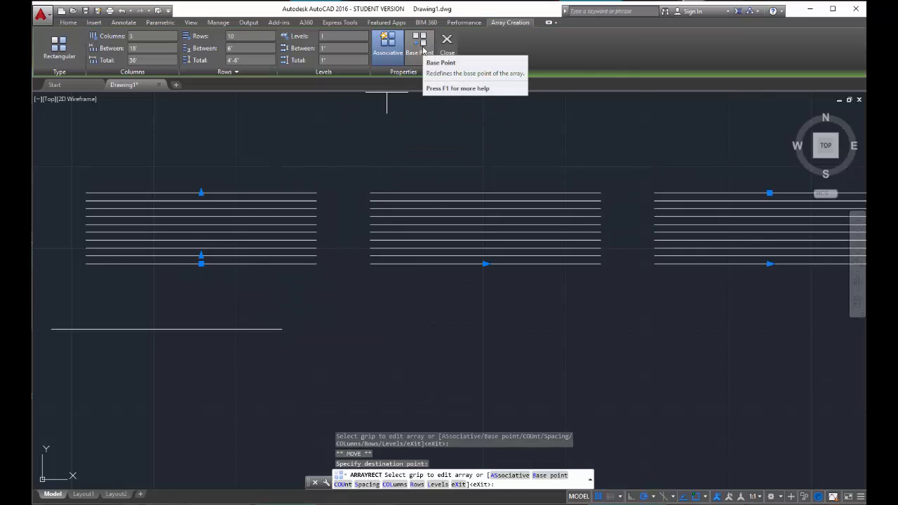
Redefine the array's base point at the first column's lower-left endpoint, the middle column's top-line midpoint, and finally a free point below the first column.
{"action": "left_click", "coordinate": [420, 44]}
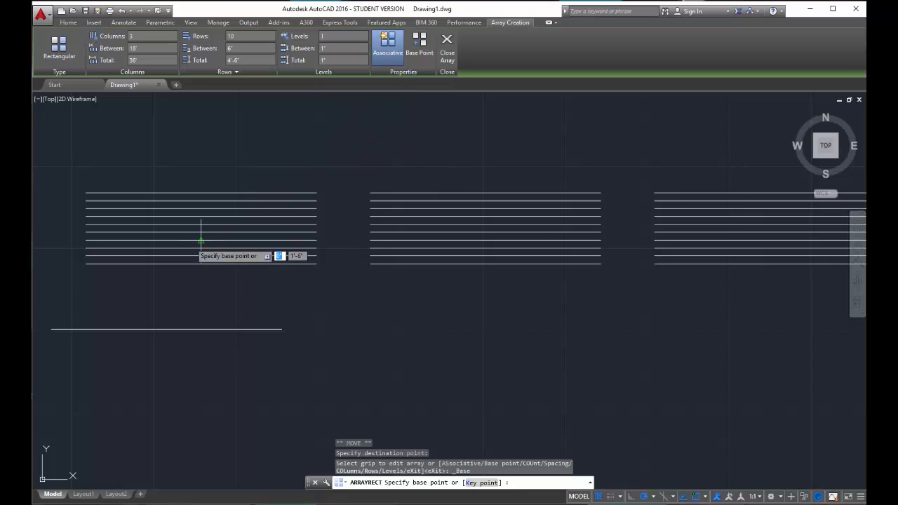
{"action": "left_click", "coordinate": [87, 264]}
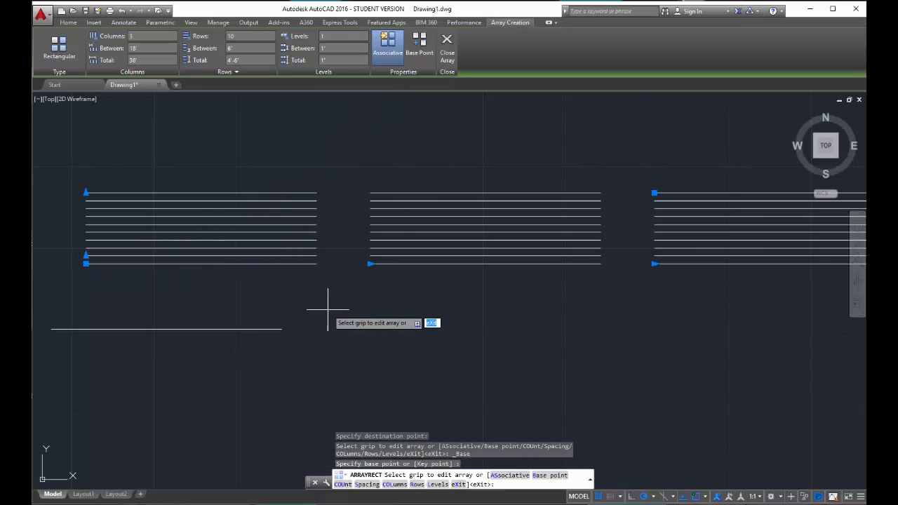
{"action": "left_click", "coordinate": [419, 44]}
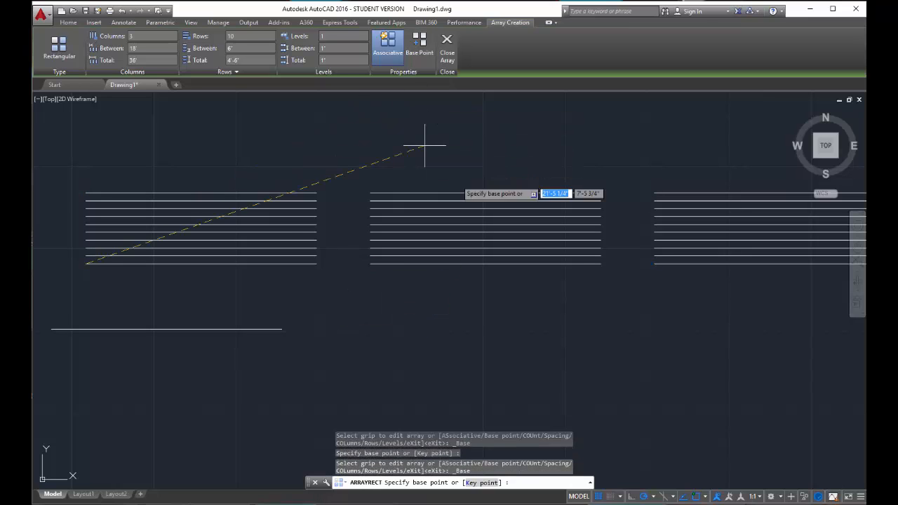
{"action": "left_click", "coordinate": [484, 193]}
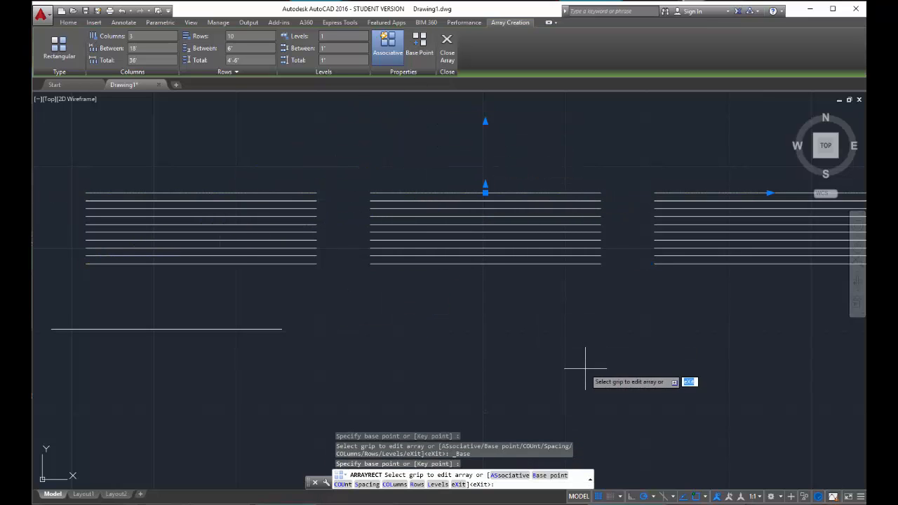
{"action": "left_click", "coordinate": [419, 43]}
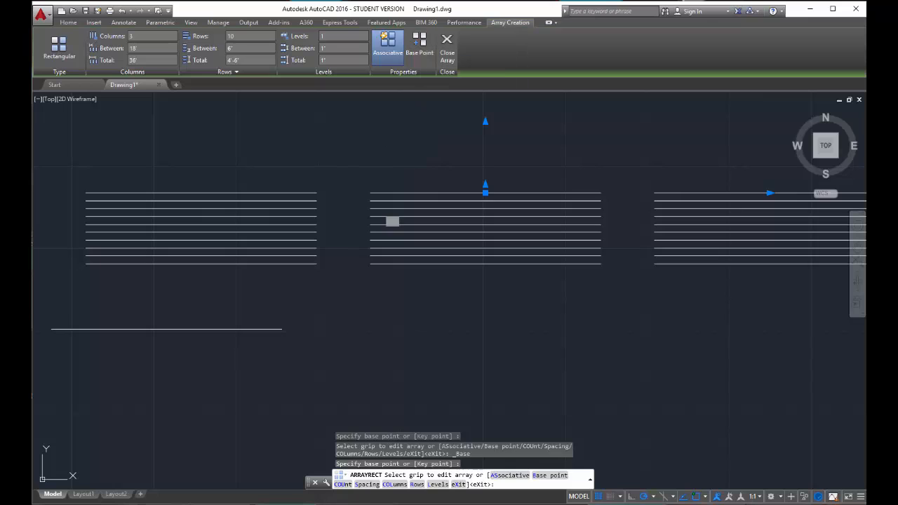
{"action": "left_click", "coordinate": [289, 296]}
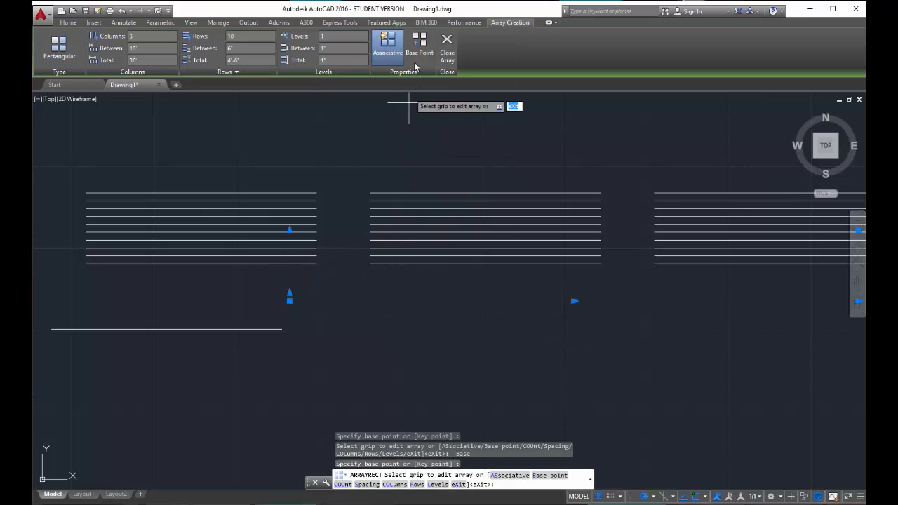
Set the array's base point at the lower-left endpoint of the first column and finish the array.
{"action": "left_click", "coordinate": [415, 56]}
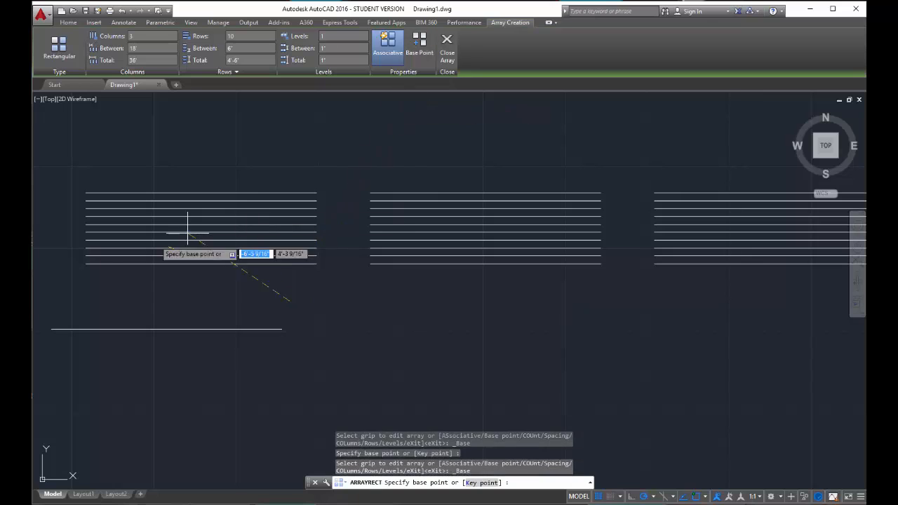
{"action": "left_click", "coordinate": [85, 263]}
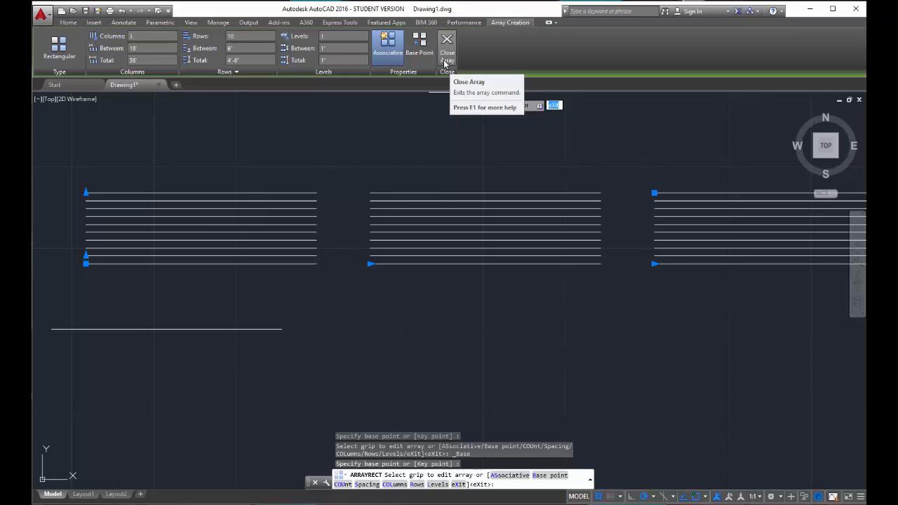
{"action": "left_click", "coordinate": [444, 62]}
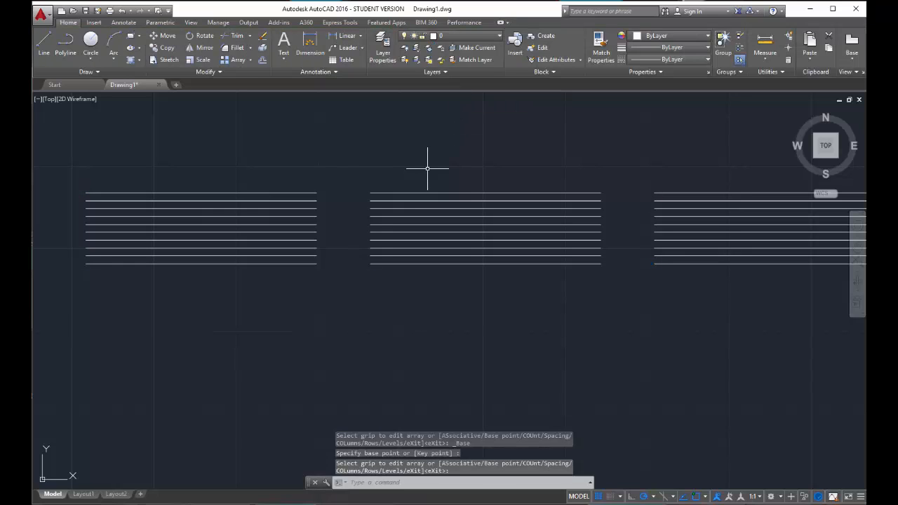
Move the whole array by its base point, first straight up and finally to a spot just above and right of the origin.
{"action": "scroll", "coordinate": [428, 169], "scroll_direction": "down", "scroll_amount": 3}
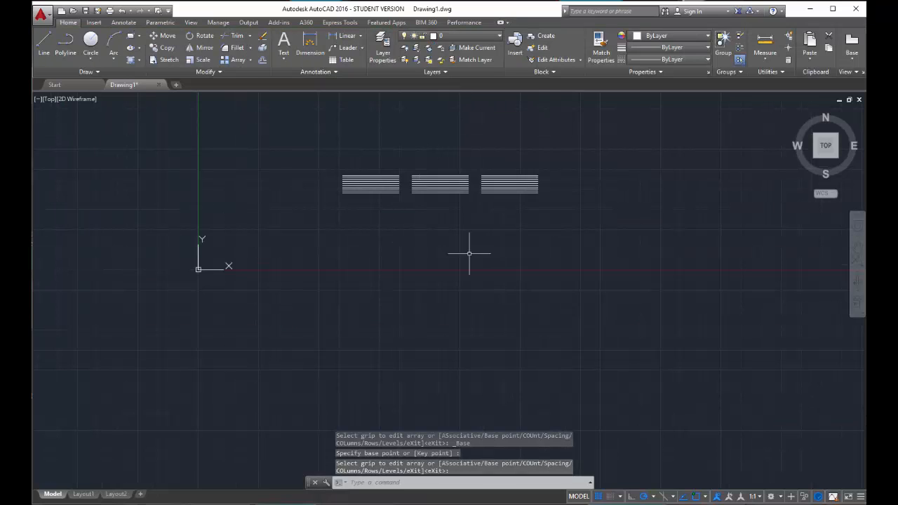
{"action": "middle_click_drag", "start_coordinate": [453, 234], "coordinate": [460, 294]}
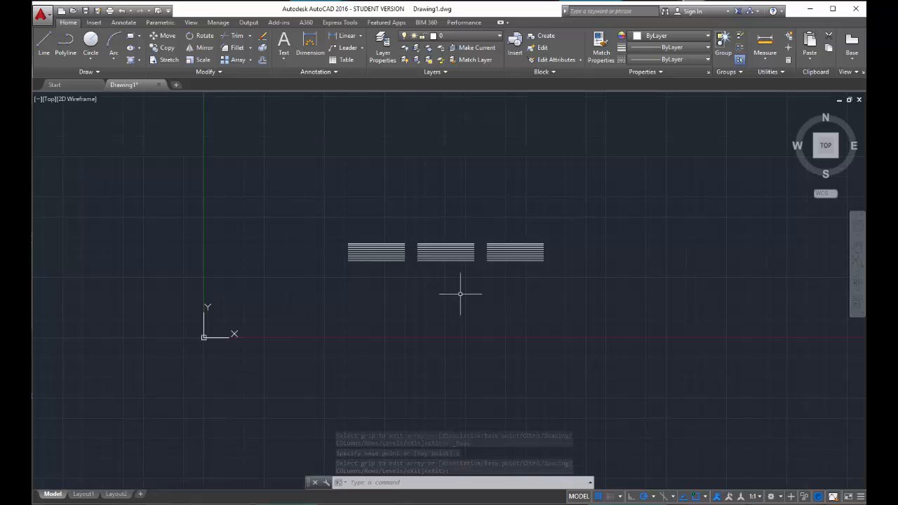
{"action": "left_click", "coordinate": [425, 250]}
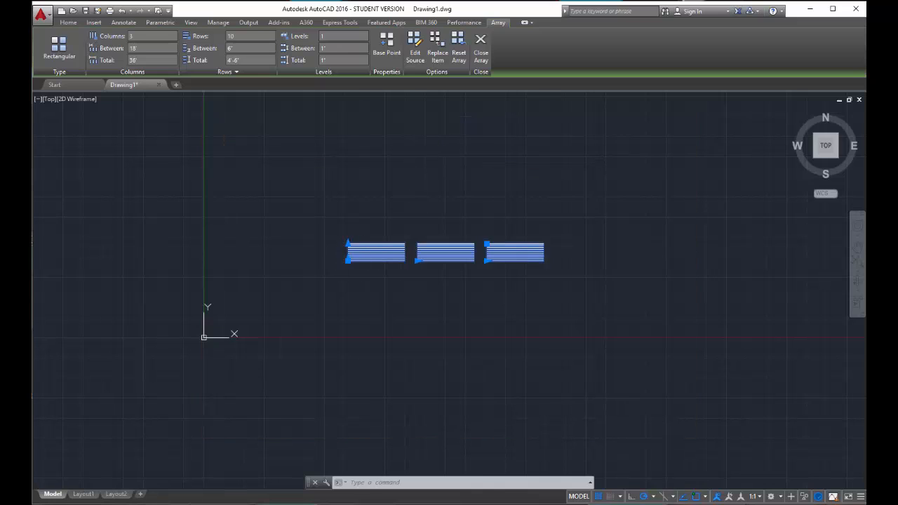
{"action": "left_click", "coordinate": [347, 260]}
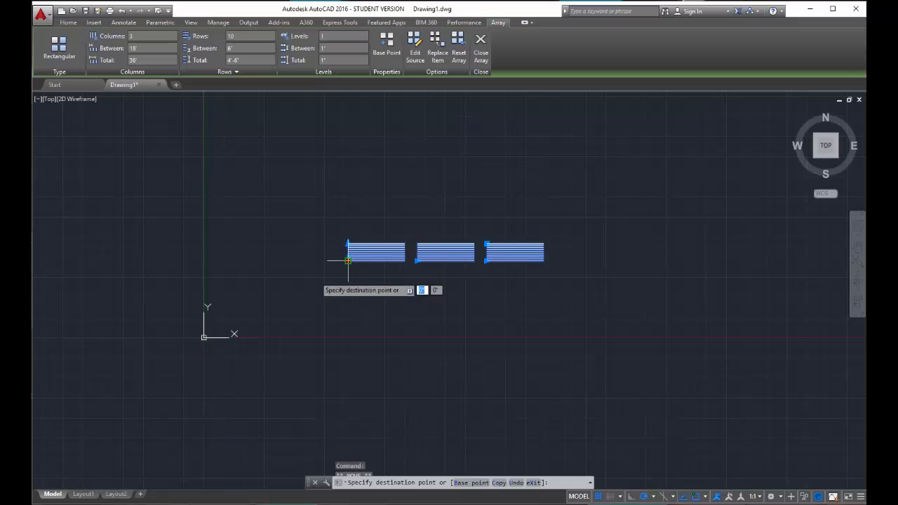
{"action": "left_click", "coordinate": [348, 190]}
{"action": "left_click", "coordinate": [347, 192]}
{"action": "left_click", "coordinate": [273, 295]}
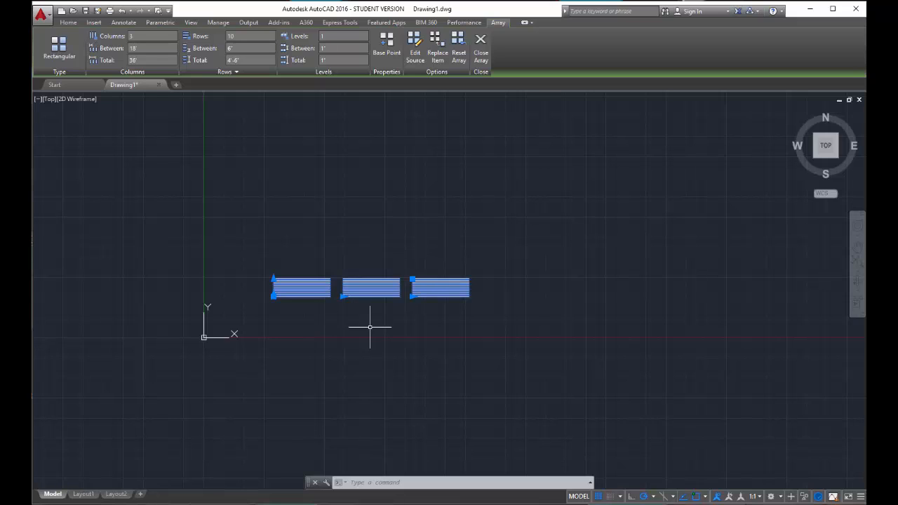
Explode the array and select a few upper lines of the third column individually.
{"action": "type", "text": "explode"}
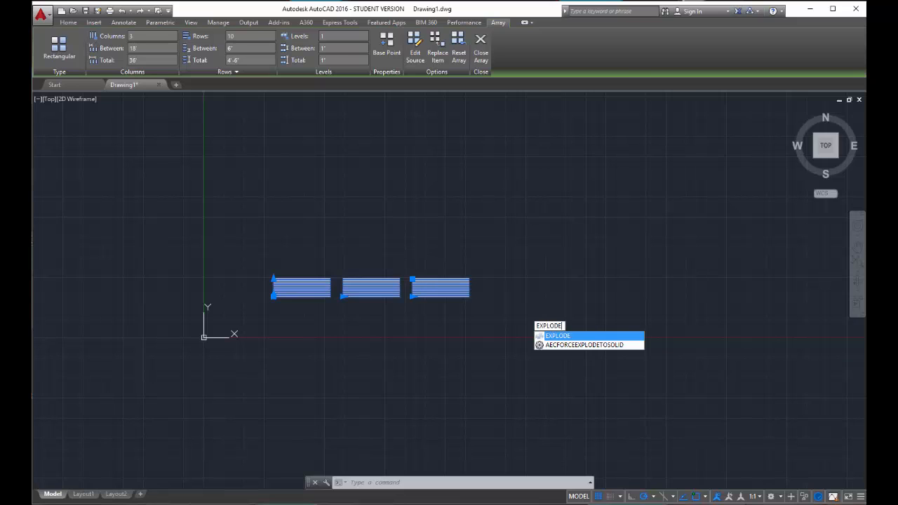
{"action": "key", "text": "Return"}
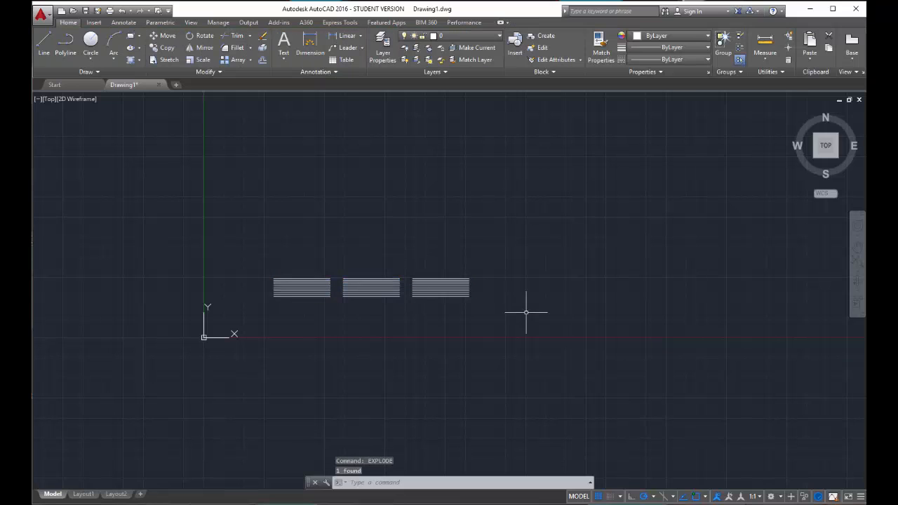
{"action": "scroll", "coordinate": [433, 289], "scroll_direction": "up", "scroll_amount": 4}
{"action": "left_click", "coordinate": [422, 263]}
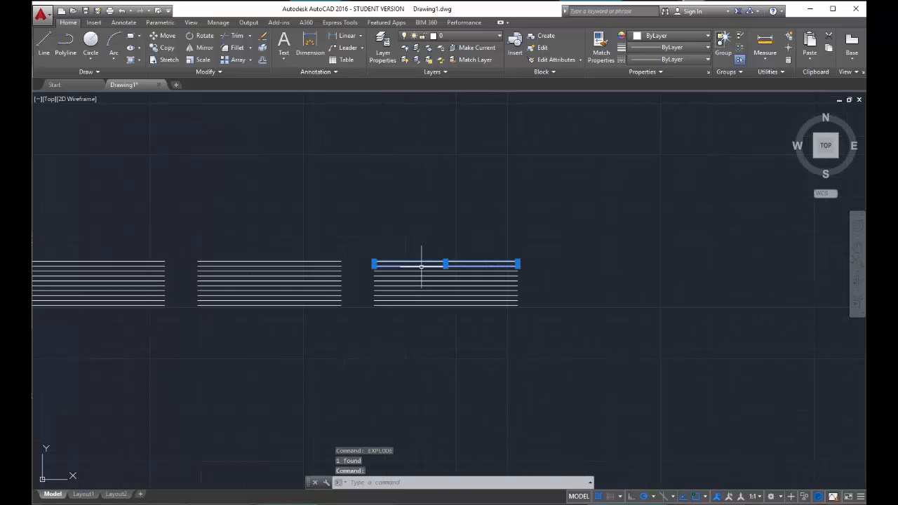
{"action": "left_click", "coordinate": [423, 269]}
{"action": "left_click", "coordinate": [427, 289]}
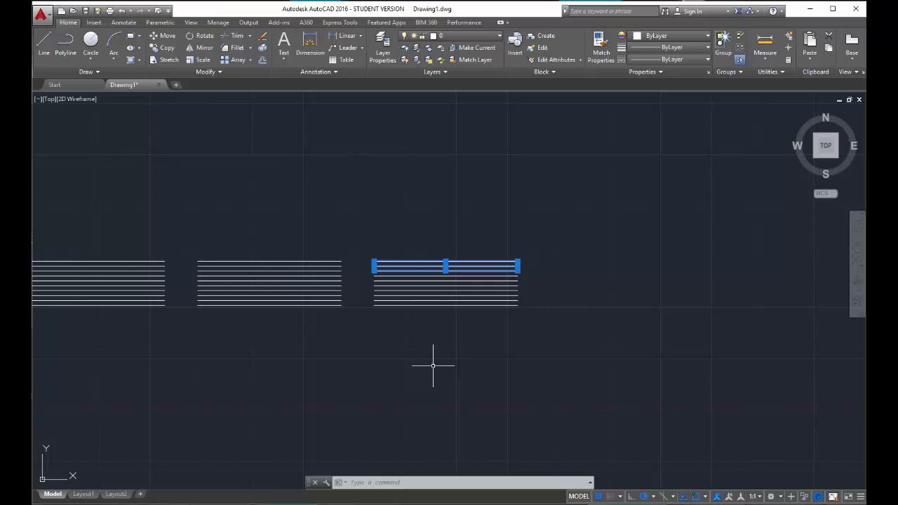
Undo the explode and deselect the array.
{"action": "left_click", "coordinate": [121, 12]}
{"action": "left_click", "coordinate": [122, 13]}
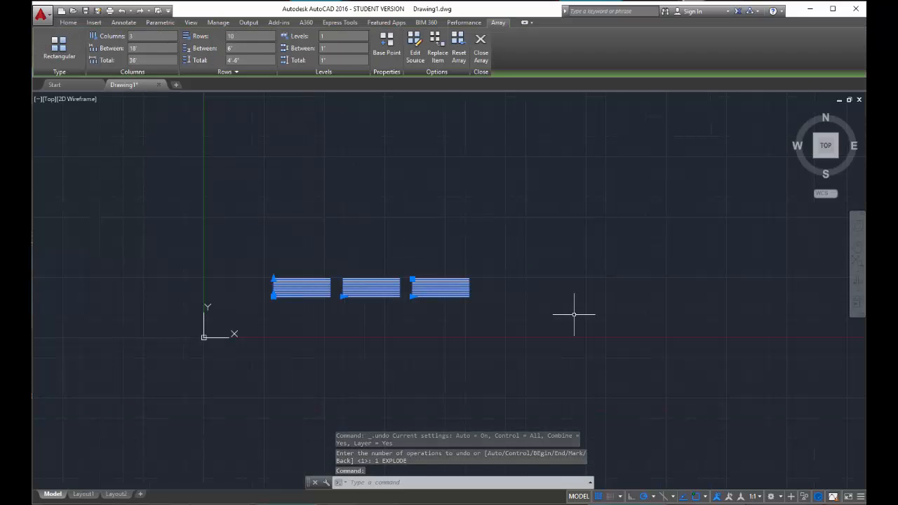
{"action": "key", "text": "Escape"}
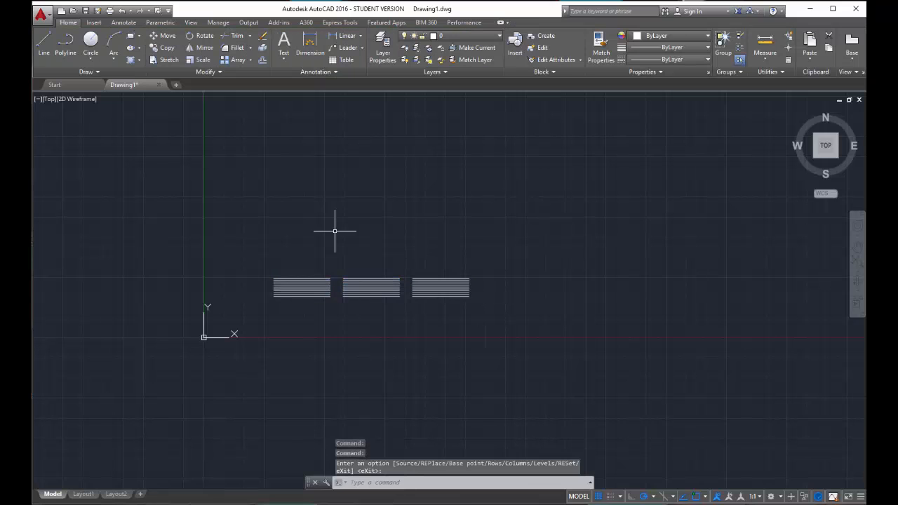
Draw a small circle to the right of the array and a tall, narrow rectangle overlapping the circle's right side.
{"action": "left_click", "coordinate": [90, 41]}
{"action": "left_click", "coordinate": [518, 264]}
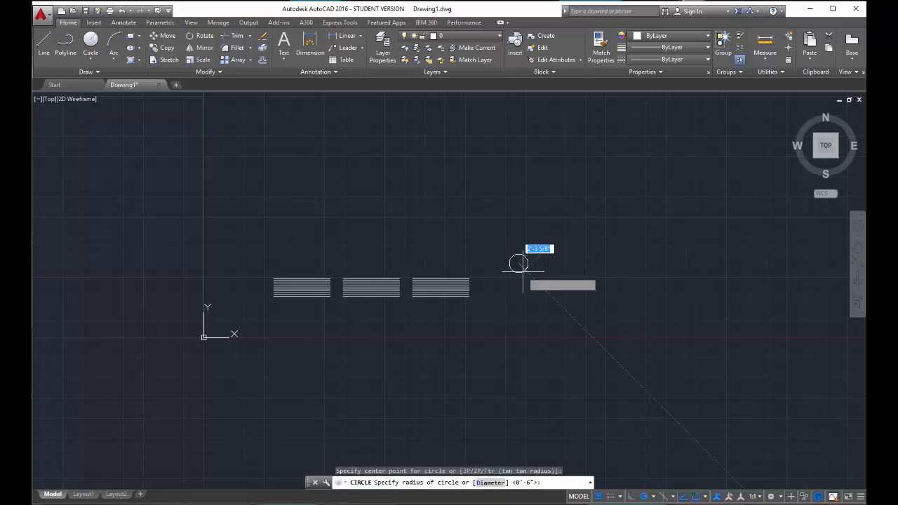
{"action": "left_click", "coordinate": [526, 276]}
{"action": "left_click", "coordinate": [129, 36]}
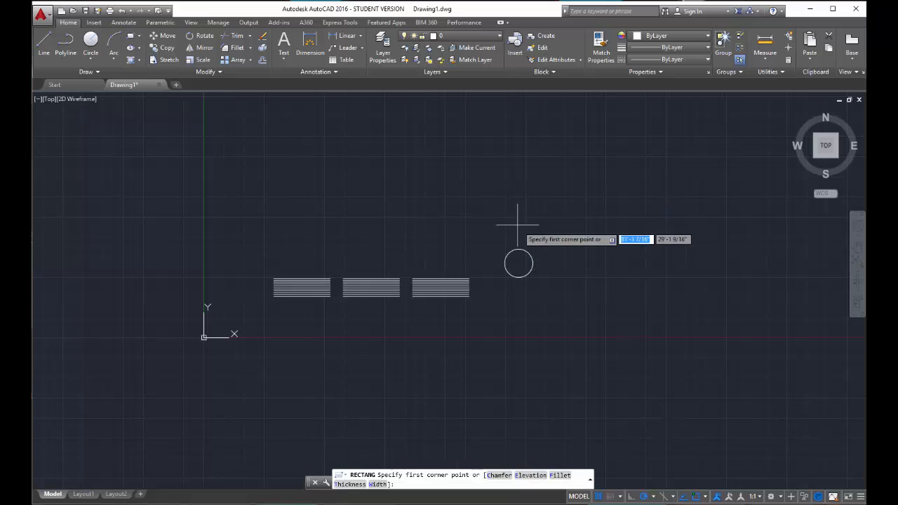
{"action": "left_click", "coordinate": [522, 236]}
{"action": "left_click", "coordinate": [530, 299]}
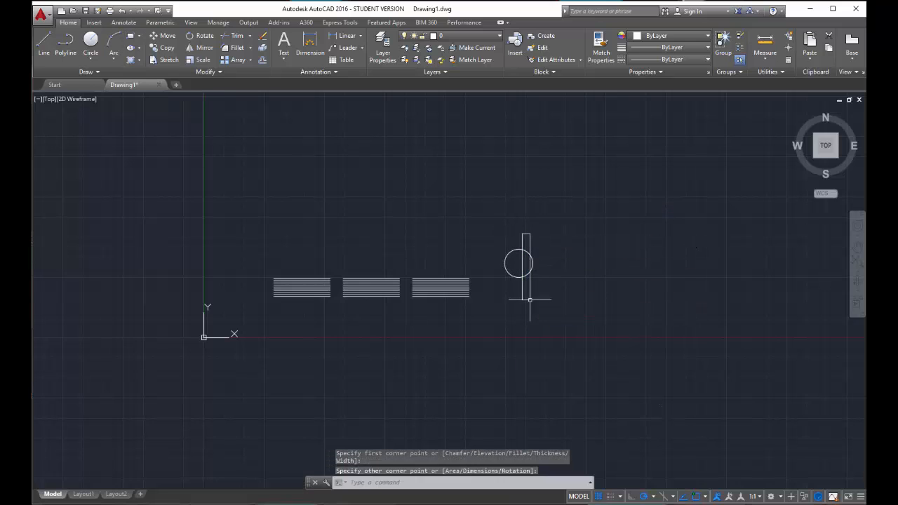
Draw a chain of connected lines that zigzags below the circle, runs up its right side and slants back over its top.
{"action": "left_click", "coordinate": [43, 42]}
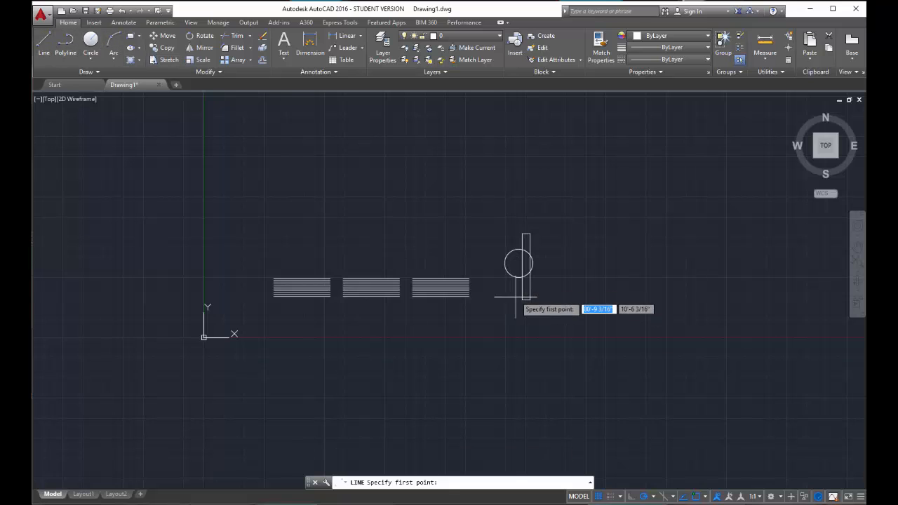
{"action": "left_click", "coordinate": [491, 284]}
{"action": "left_click", "coordinate": [517, 285]}
{"action": "left_click", "coordinate": [495, 293]}
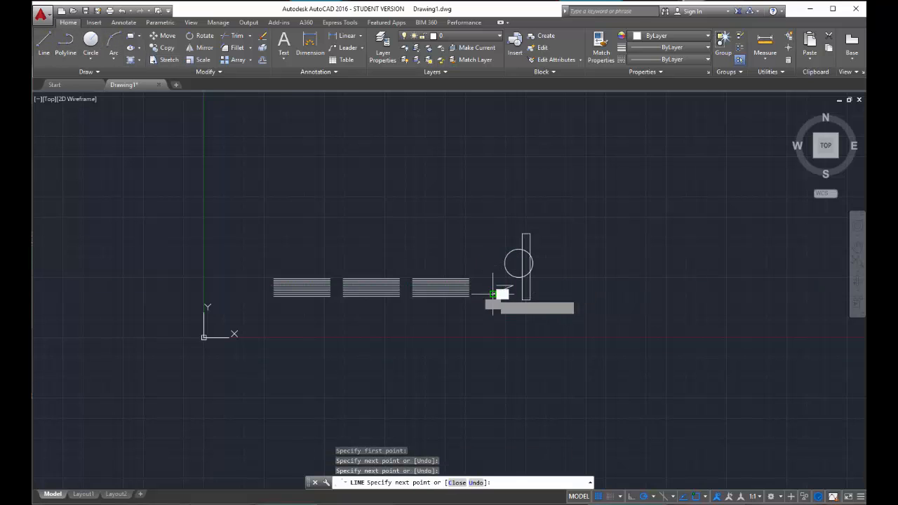
{"action": "left_click", "coordinate": [519, 287]}
{"action": "left_click", "coordinate": [497, 294]}
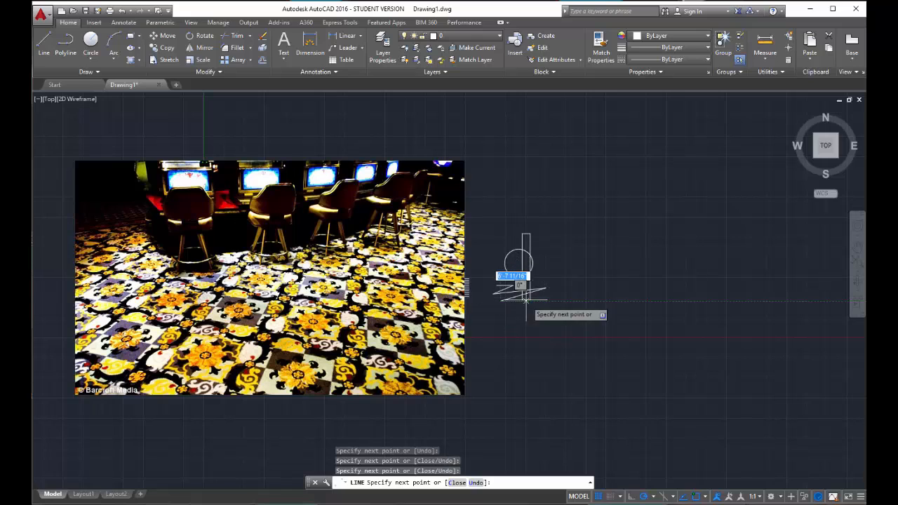
{"action": "left_click", "coordinate": [547, 298]}
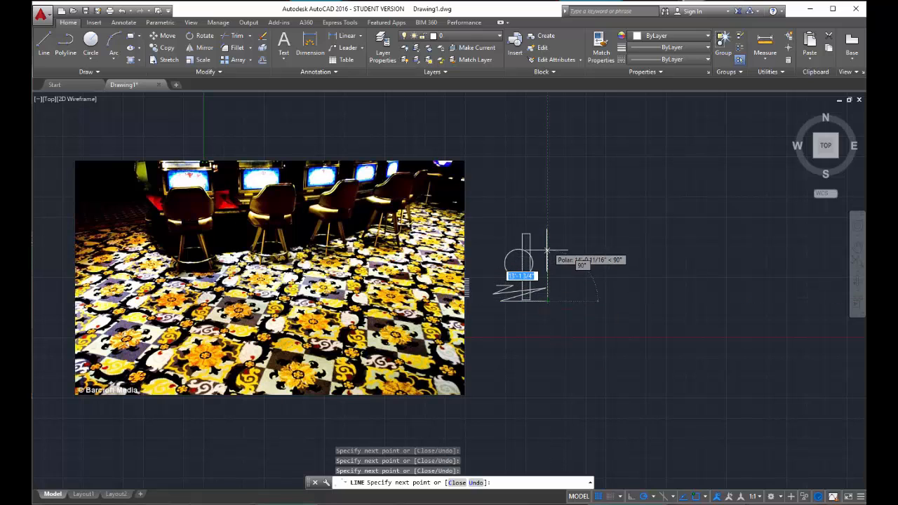
{"action": "left_click", "coordinate": [498, 239]}
{"action": "key", "text": "Escape"}
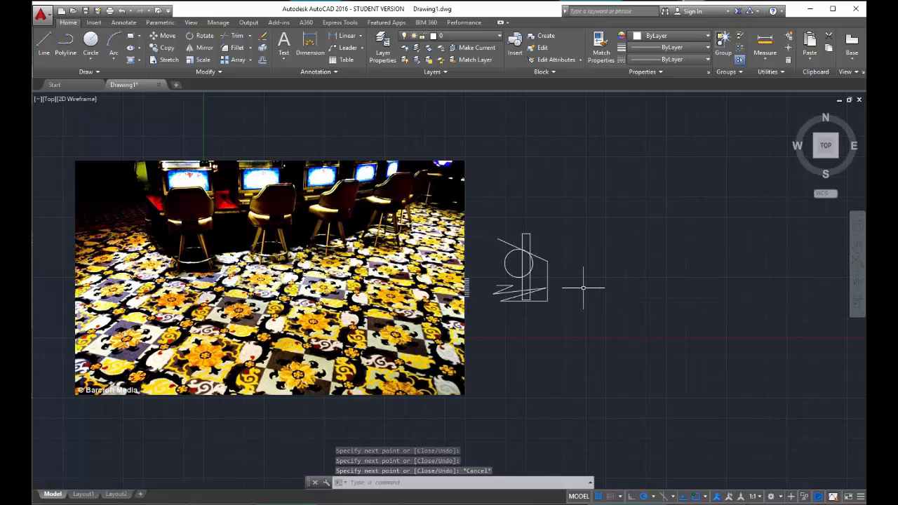
Create an associative rectangular array with 4 columns and 3 rows from the circle, rectangle and connected lines.
{"action": "left_click", "coordinate": [480, 190]}
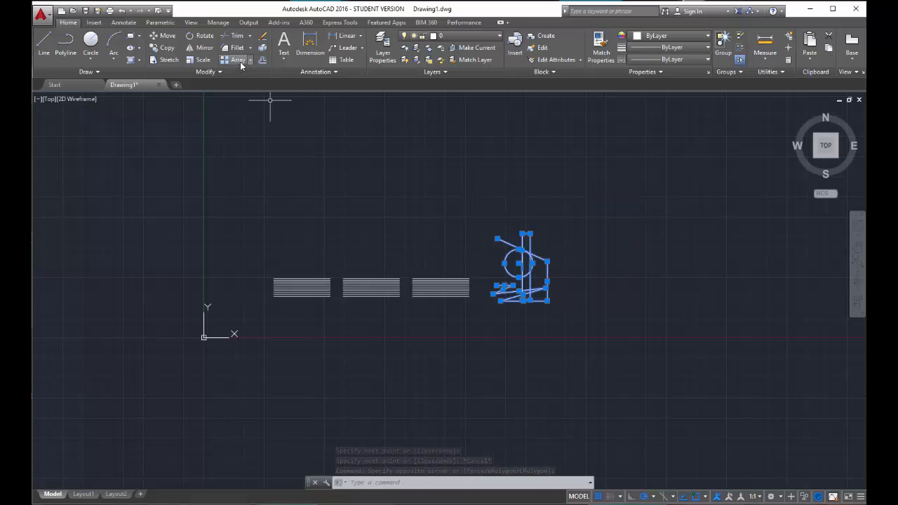
{"action": "left_click", "coordinate": [238, 62]}
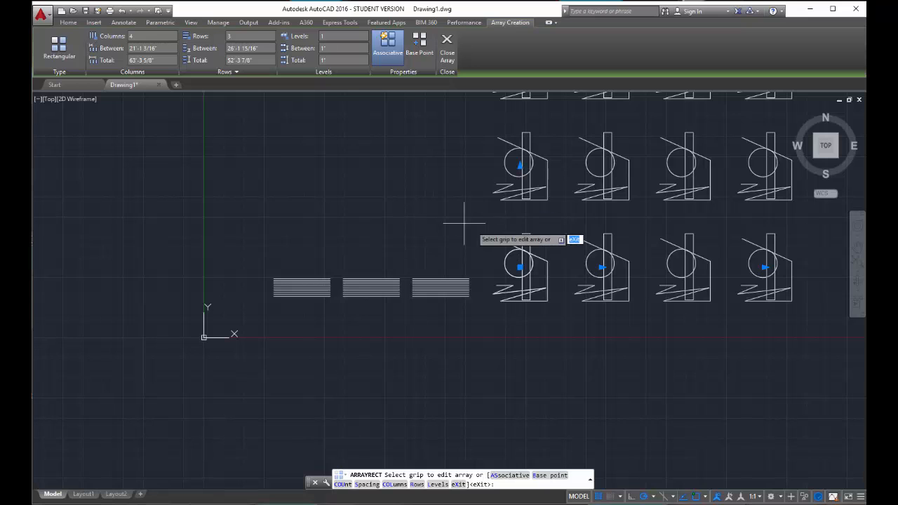
{"action": "mouse_move", "coordinate": [473, 226]}
{"action": "middle_mouse_down"}
{"action": "mouse_move", "coordinate": [453, 260]}
{"action": "mouse_move", "coordinate": [373, 336]}
{"action": "mouse_move", "coordinate": [310, 319]}
{"action": "middle_mouse_up"}
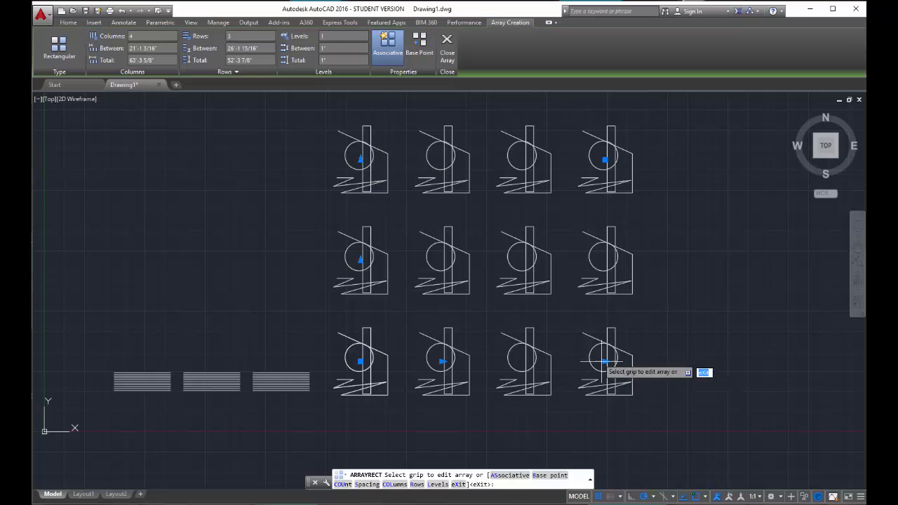
Try out different column and row counts with the new array's end grips, settling on 4 columns and 3 rows.
{"action": "left_click", "coordinate": [604, 361]}
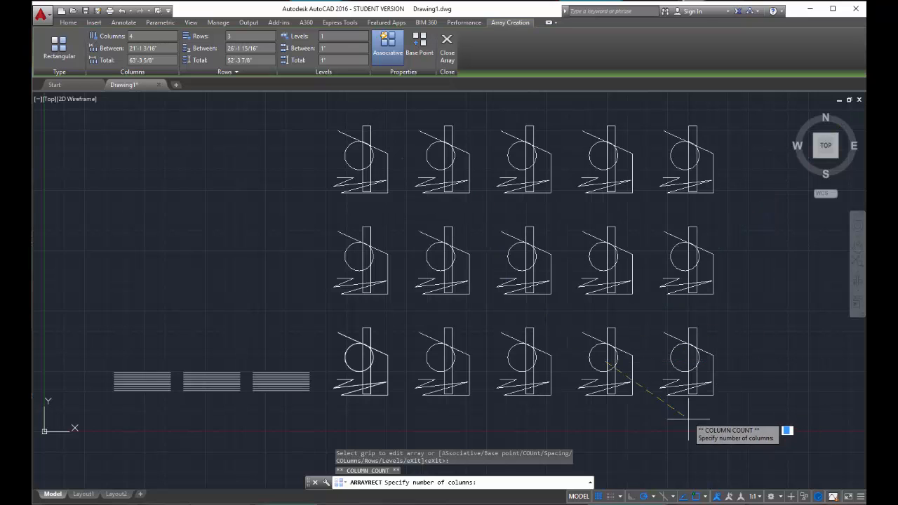
{"action": "left_click", "coordinate": [645, 386]}
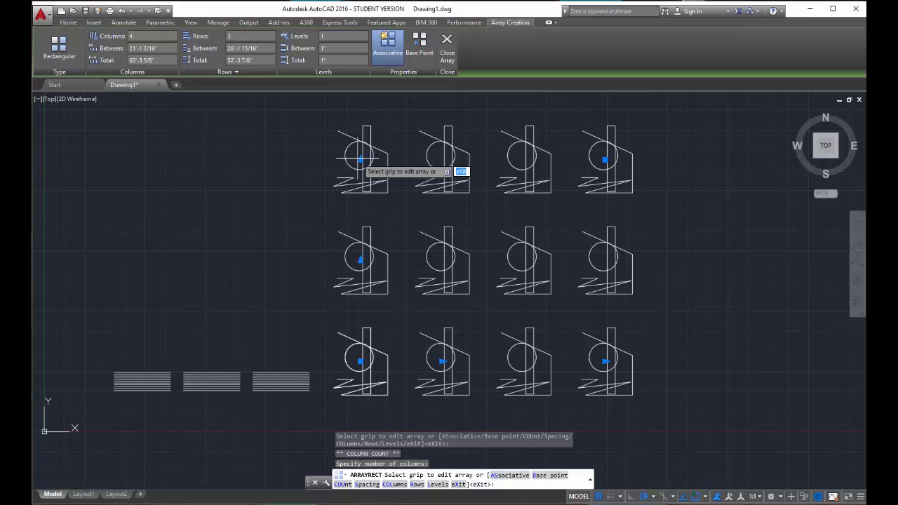
{"action": "left_click", "coordinate": [357, 158]}
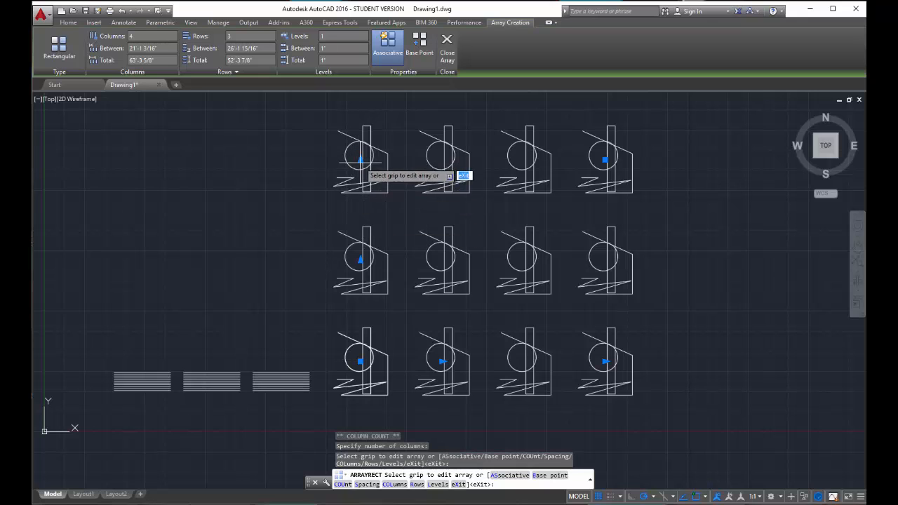
{"action": "left_click", "coordinate": [360, 160]}
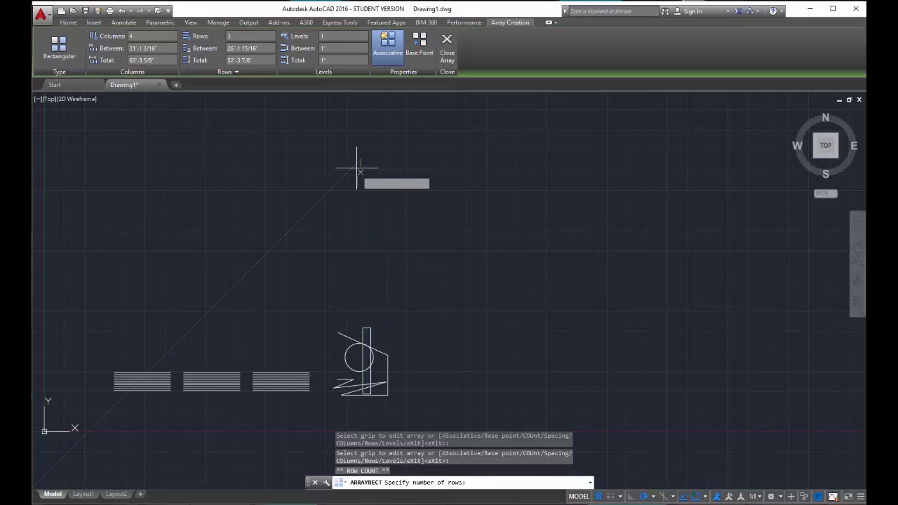
{"action": "mouse_move", "coordinate": [405, 143]}
{"action": "middle_mouse_down"}
{"action": "mouse_move", "coordinate": [397, 217]}
{"action": "mouse_move", "coordinate": [417, 368]}
{"action": "middle_mouse_up"}
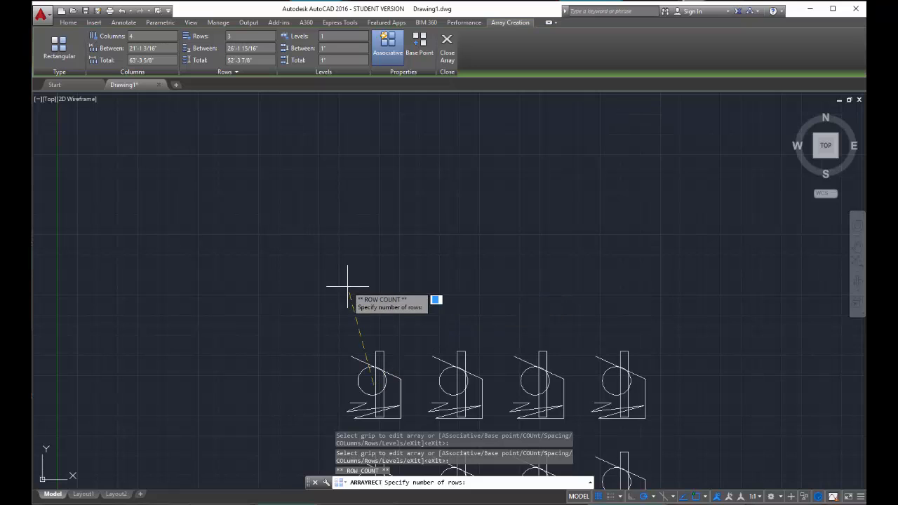
{"action": "left_click", "coordinate": [462, 286]}
Tighten the spacing between the new array's rows to about 18 feet with its row spacing grip.
{"action": "scroll", "coordinate": [465, 294], "scroll_direction": "down", "scroll_amount": 4}
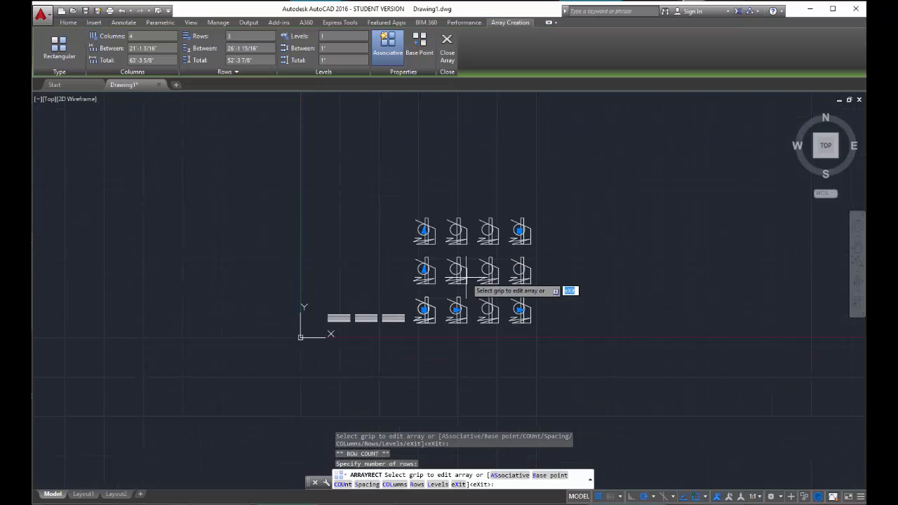
{"action": "scroll", "coordinate": [467, 288], "scroll_direction": "up", "scroll_amount": 2}
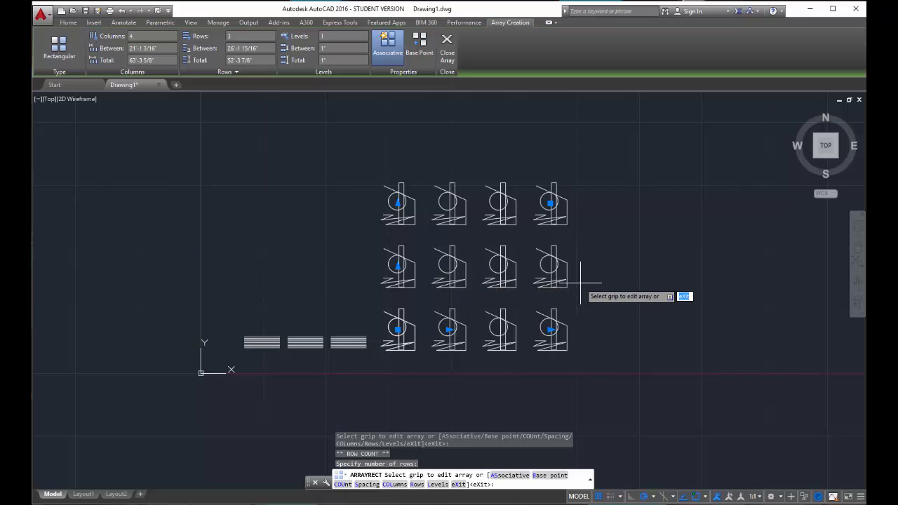
{"action": "left_click", "coordinate": [398, 266]}
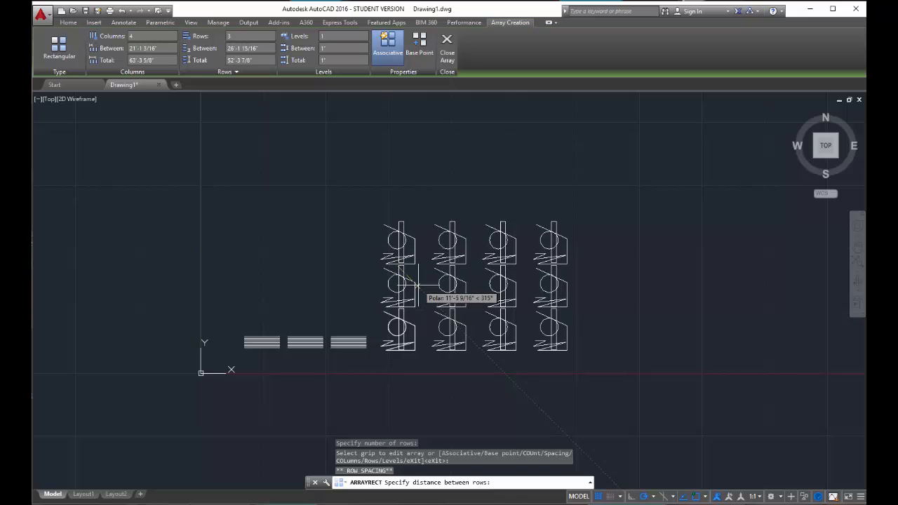
{"action": "left_click", "coordinate": [418, 286]}
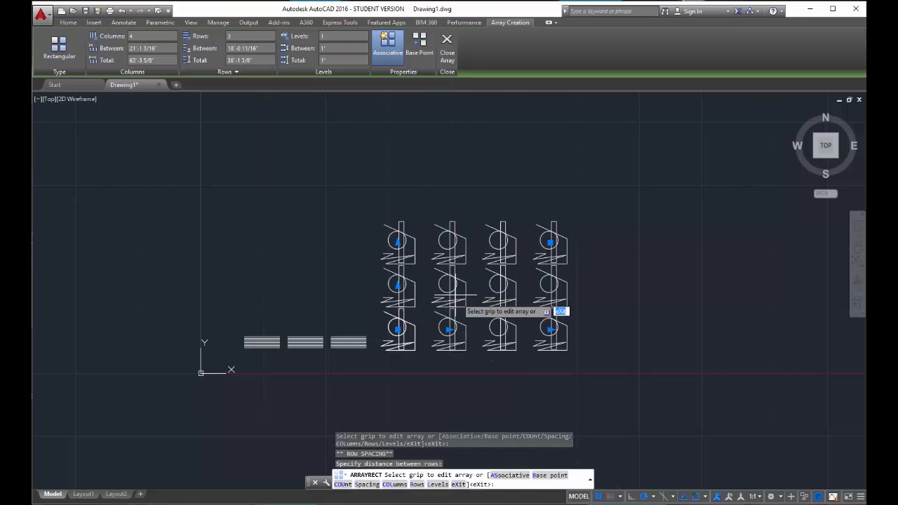
{"action": "scroll", "coordinate": [428, 348], "scroll_direction": "up", "scroll_amount": 2}
{"action": "scroll", "coordinate": [426, 343], "scroll_direction": "up", "scroll_amount": 2}
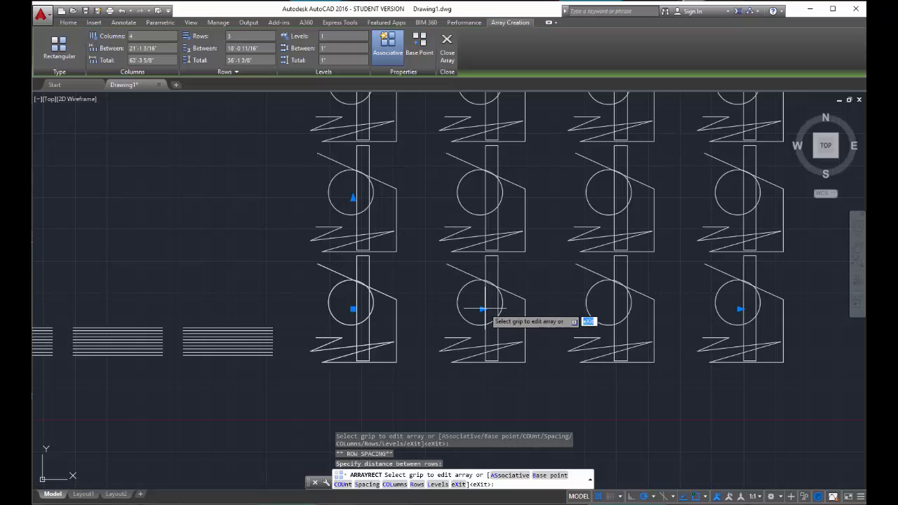
Tighten the spacing between the new array's columns to about 14 feet with its column spacing grip and finish the array.
{"action": "left_click", "coordinate": [480, 306]}
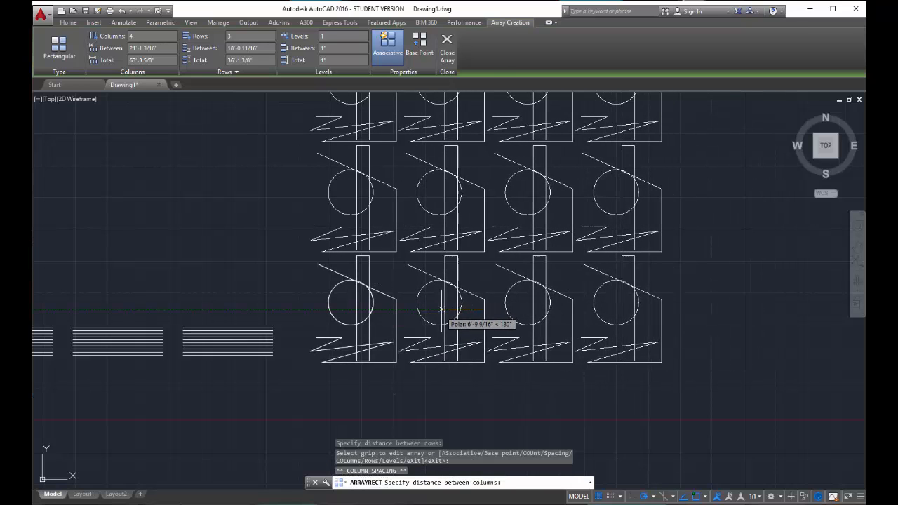
{"action": "left_click", "coordinate": [440, 309]}
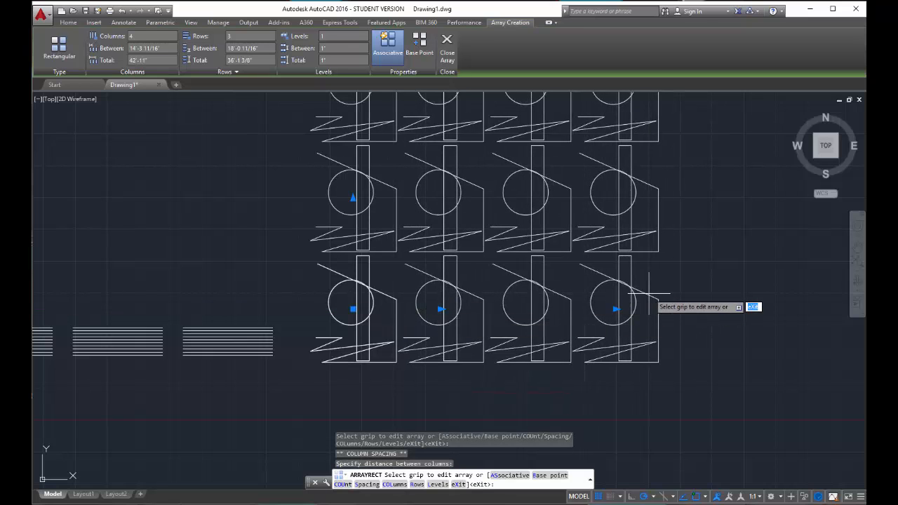
{"action": "scroll", "coordinate": [684, 297], "scroll_direction": "down", "scroll_amount": 2}
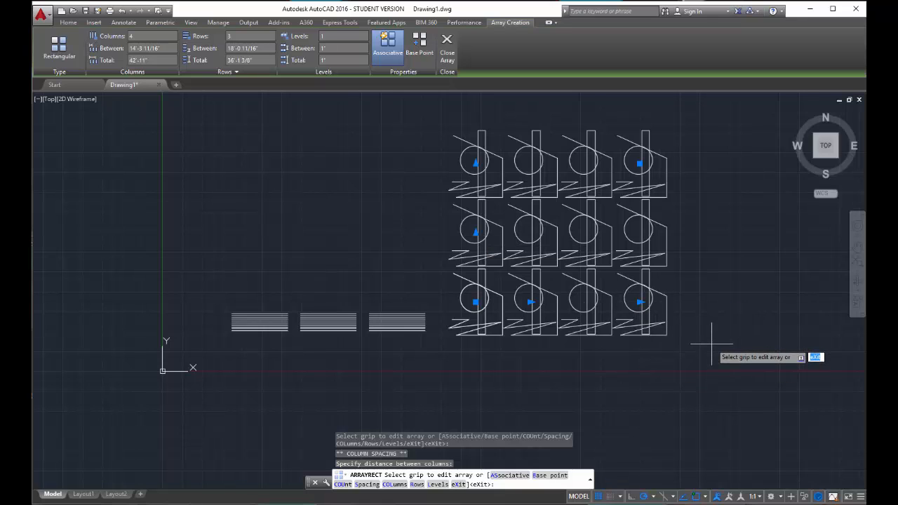
{"action": "key", "text": "Escape"}
{"action": "key", "text": "Escape"}
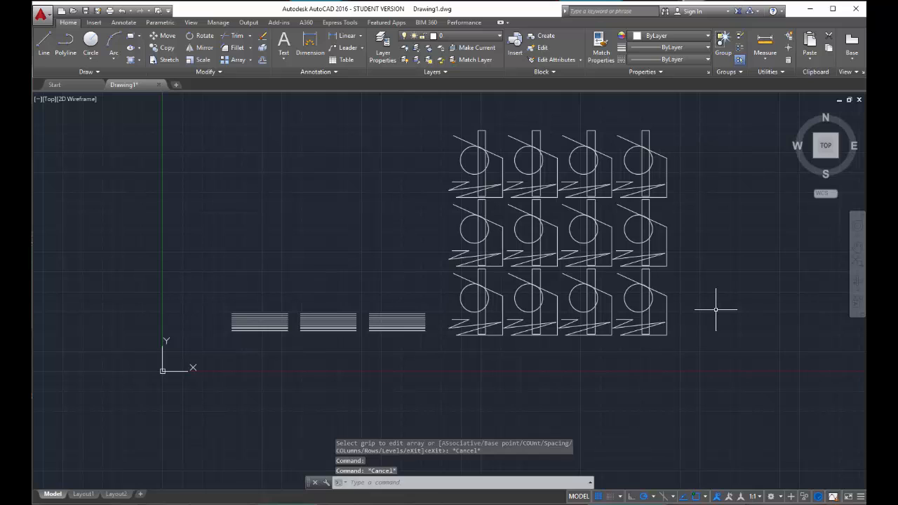
Explode the array of circles, rectangles and connected lines into separate objects.
{"action": "left_click", "coordinate": [651, 267]}
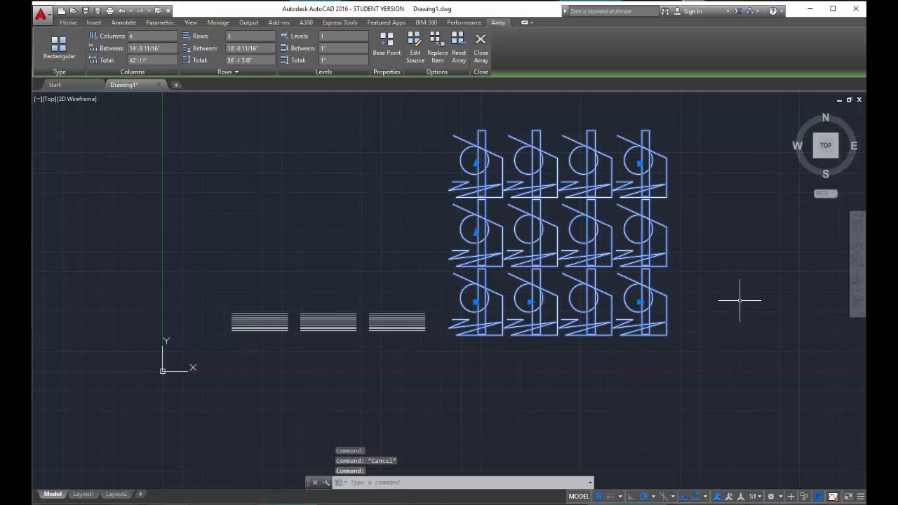
{"action": "type", "text": "e"}
{"action": "key", "text": "Return"}
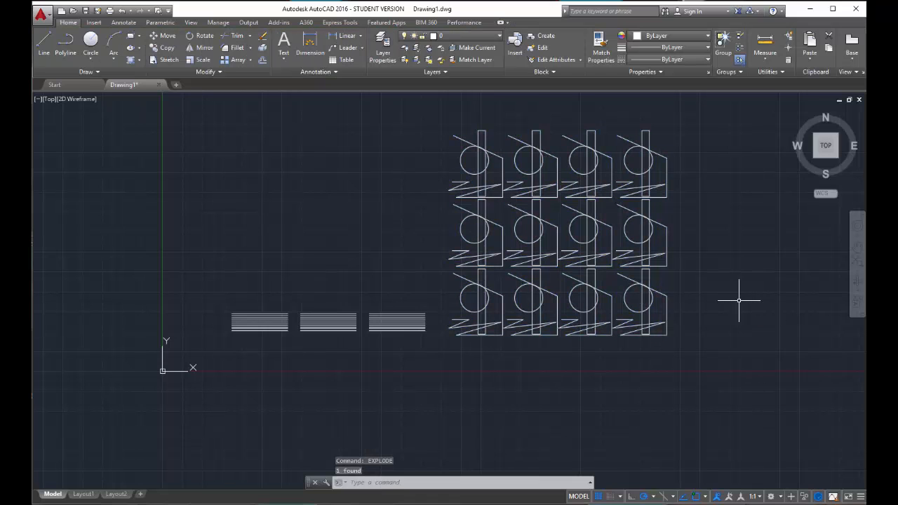
Check that single circles, rectangles and lines of the exploded array can be selected individually, and clear the selection.
{"action": "left_click", "coordinate": [622, 287]}
{"action": "left_click", "coordinate": [586, 298]}
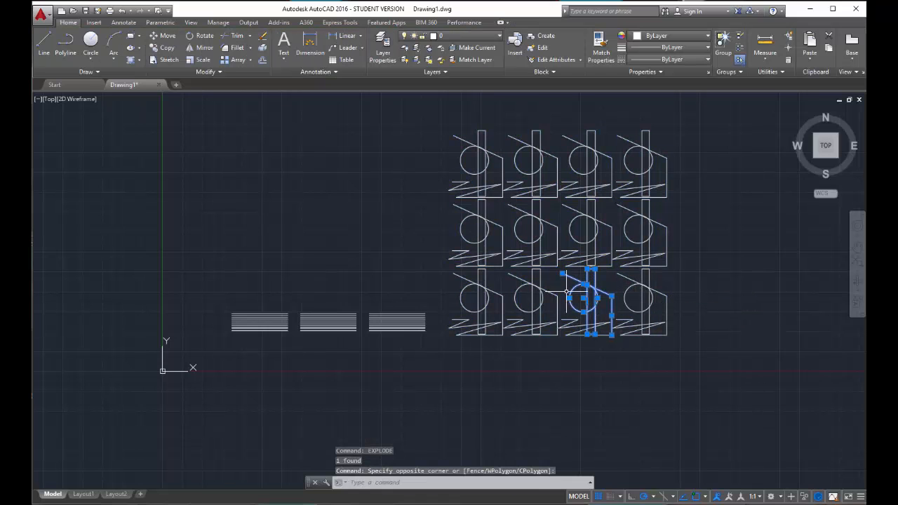
{"action": "left_click", "coordinate": [533, 238]}
{"action": "left_click", "coordinate": [463, 209]}
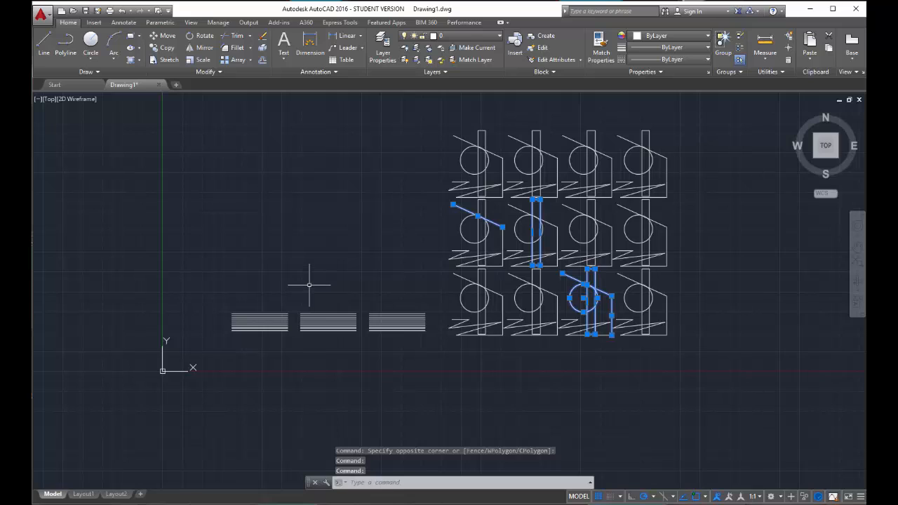
{"action": "key", "text": "Escape"}
Delete every other circle from the exploded array in a checkerboard pattern, starting with the corner circle in the first column's upper row.
{"action": "left_click", "coordinate": [466, 171]}
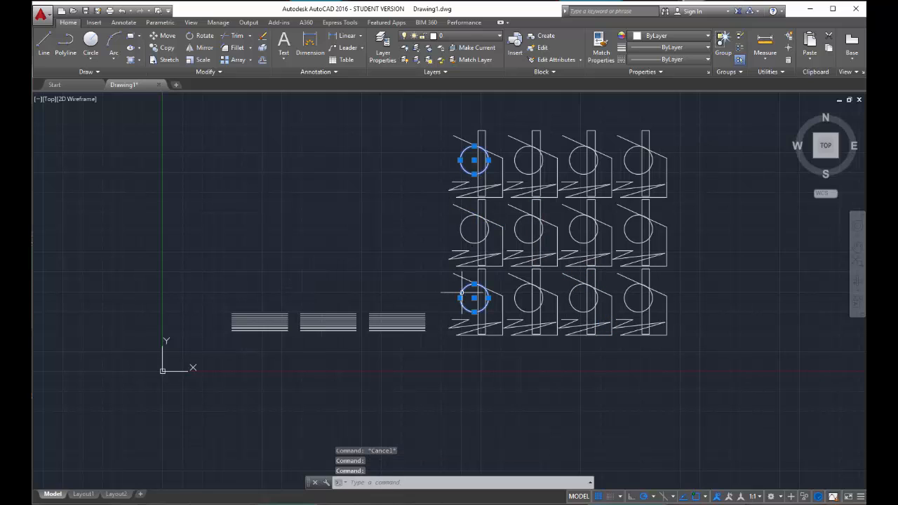
{"action": "left_click", "coordinate": [518, 233]}
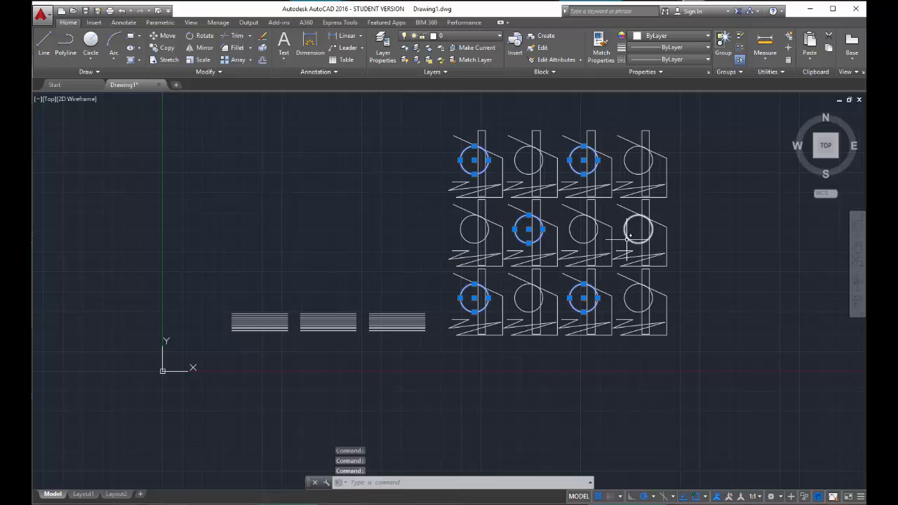
{"action": "key", "text": "Delete"}
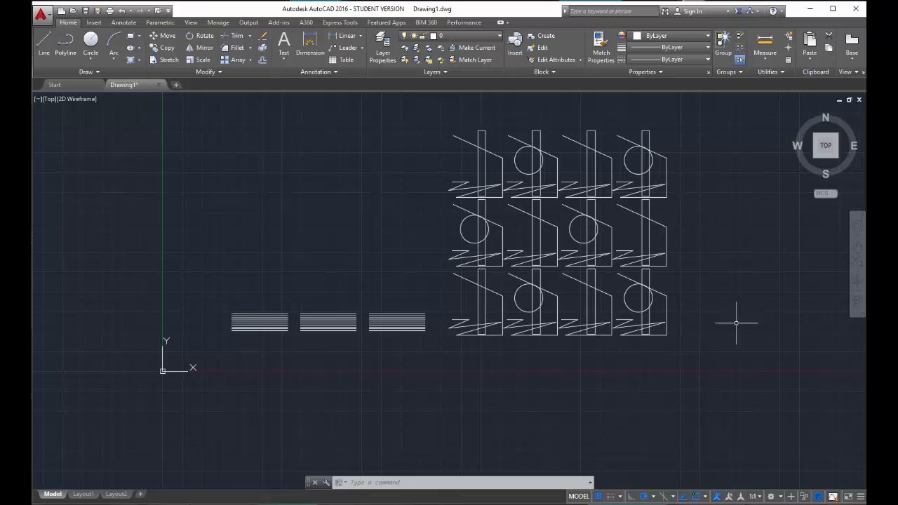
Erase all objects in the drawing, including the line arrays and the remaining shapes.
{"action": "left_click", "coordinate": [721, 346]}
{"action": "left_click", "coordinate": [212, 119]}
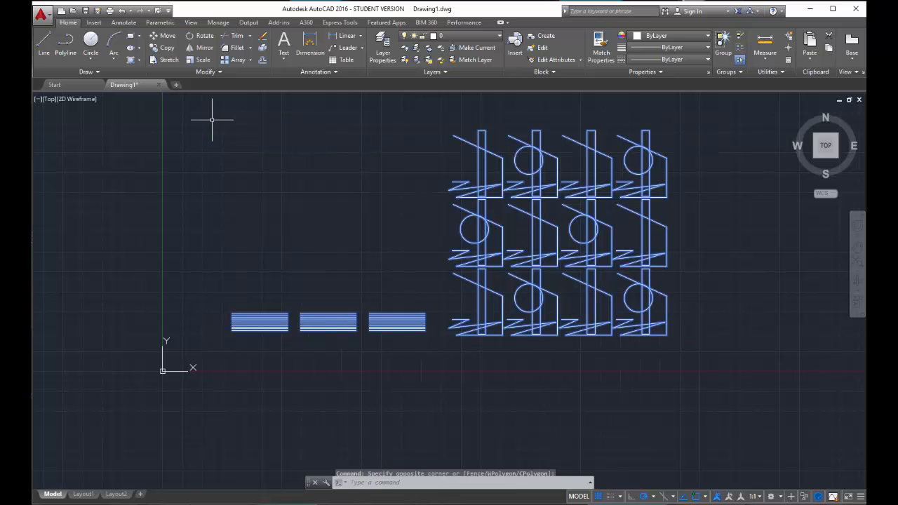
{"action": "key", "text": "Delete"}
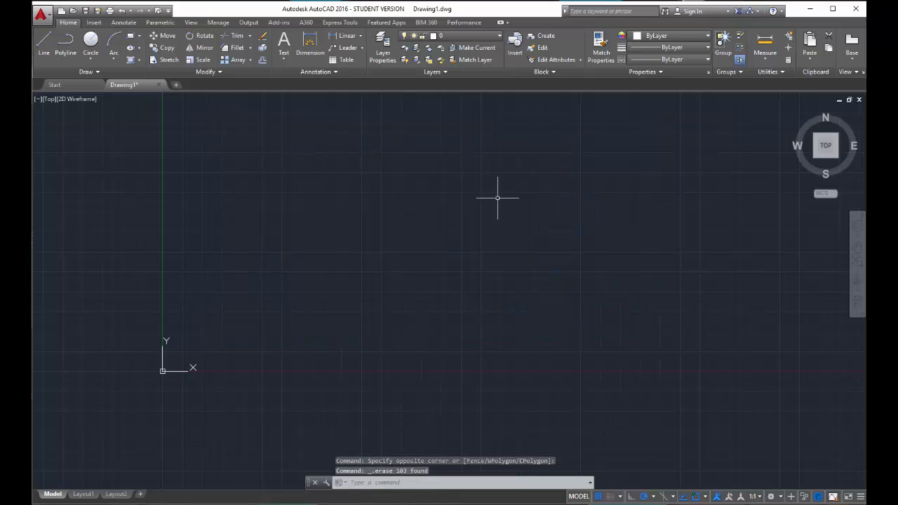
{"action": "left_click", "coordinate": [251, 60]}
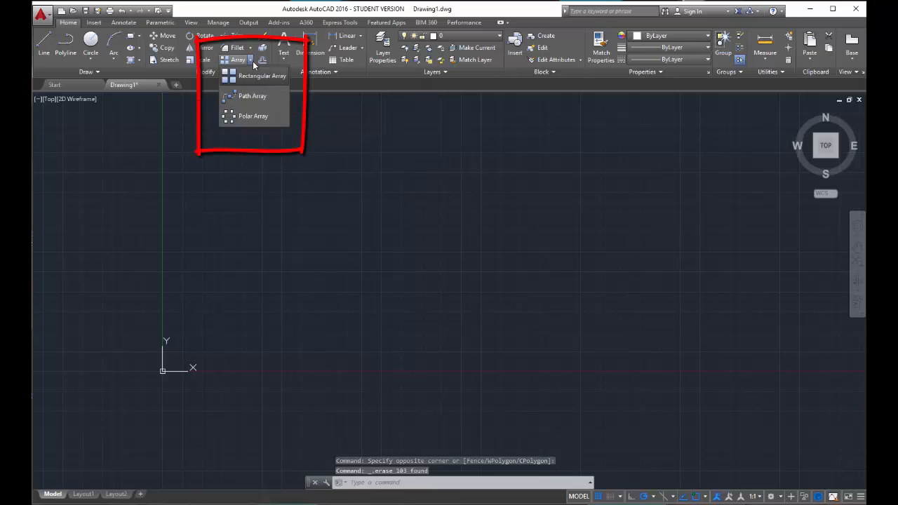
{"action": "left_click", "coordinate": [253, 116]}
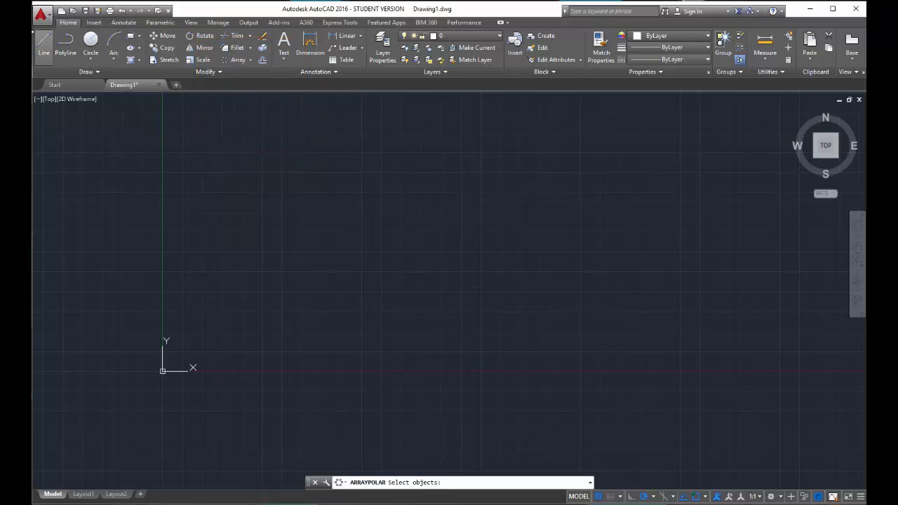
{"action": "key", "text": "Escape"}
Draw a single horizontal line in the middle of the empty drawing area.
{"action": "left_click", "coordinate": [41, 42]}
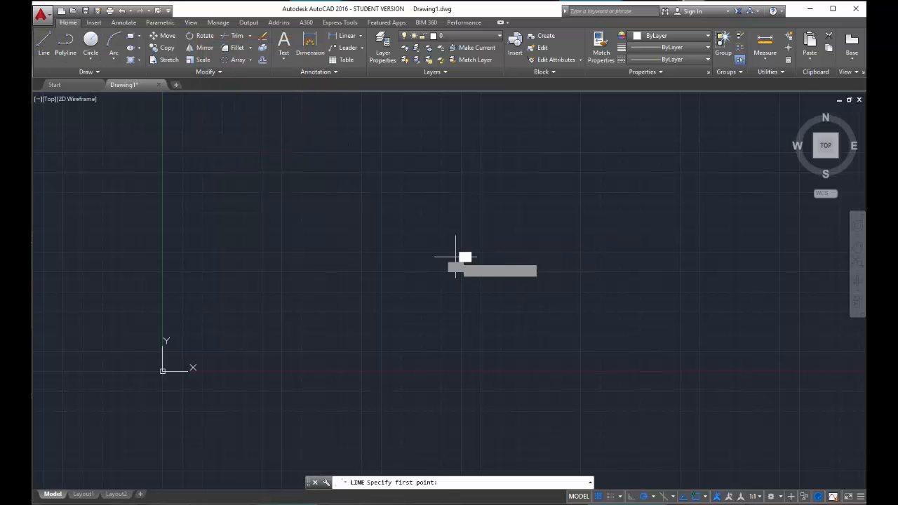
{"action": "left_click", "coordinate": [456, 256]}
{"action": "left_click", "coordinate": [552, 256]}
{"action": "key", "text": "Escape"}
Create an associative polar array of 15 items from the line, centred on the line's left endpoint.
{"action": "left_click", "coordinate": [491, 256]}
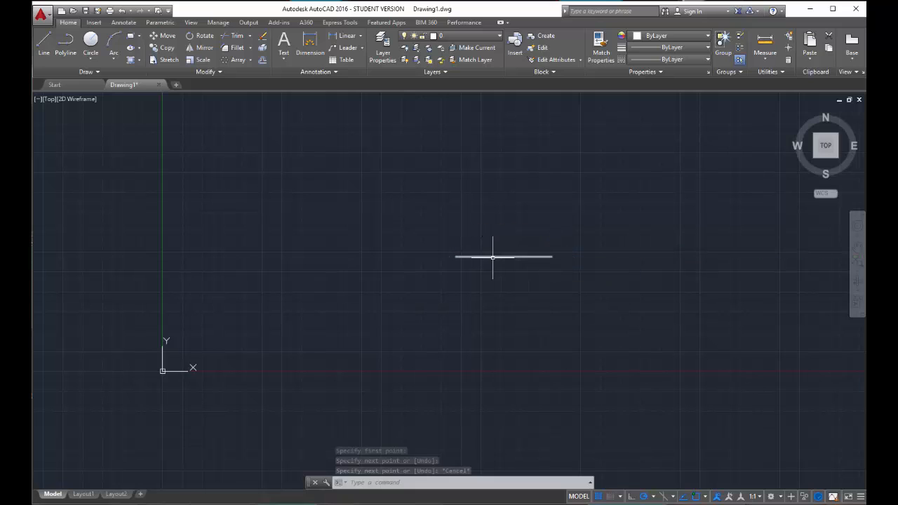
{"action": "left_click", "coordinate": [242, 62]}
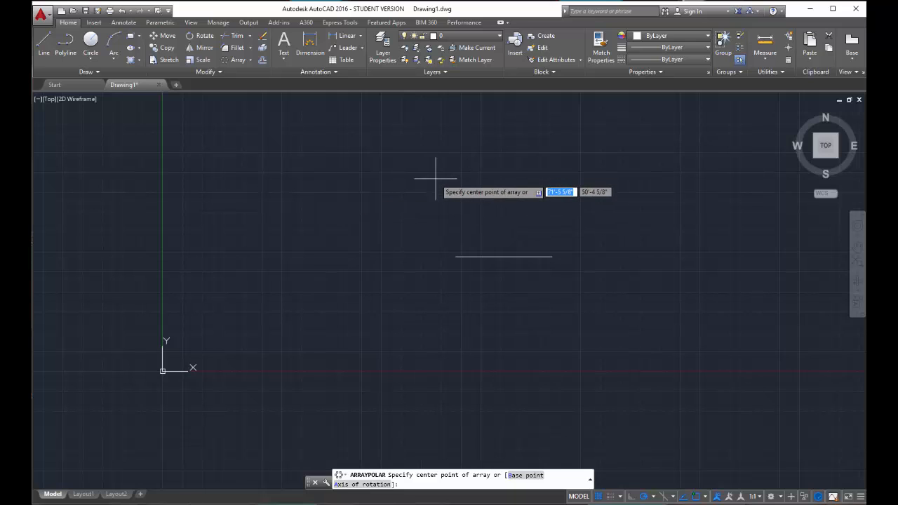
{"action": "left_click", "coordinate": [455, 257]}
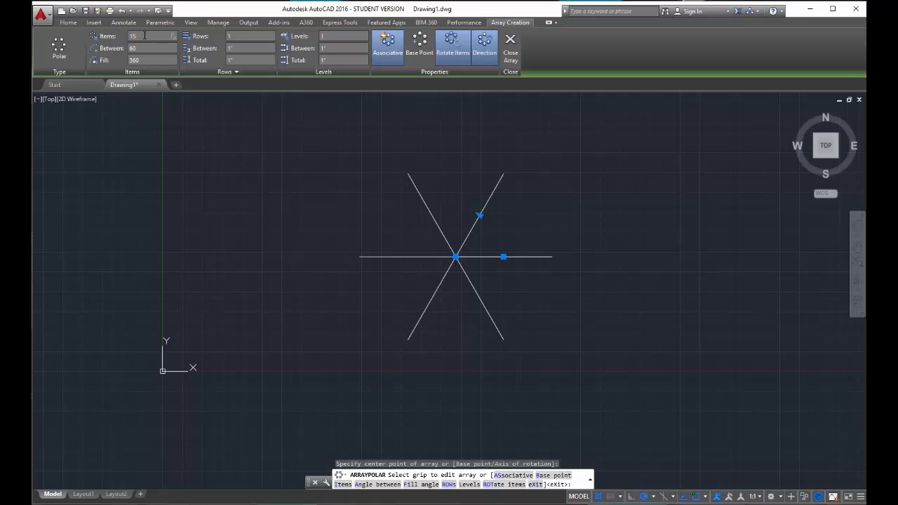
{"action": "key", "text": "Return"}
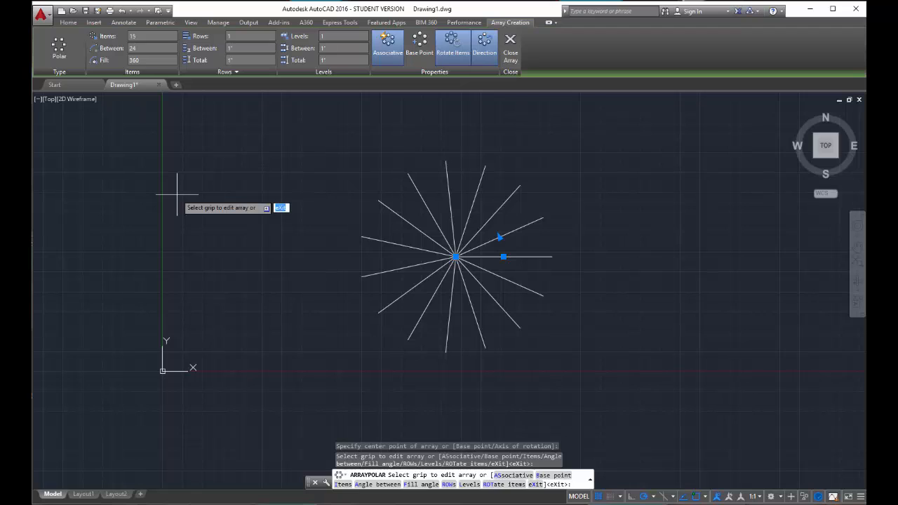
Try fill angles of 180 and 90 degrees on the polar array.
{"action": "left_click", "coordinate": [131, 60]}
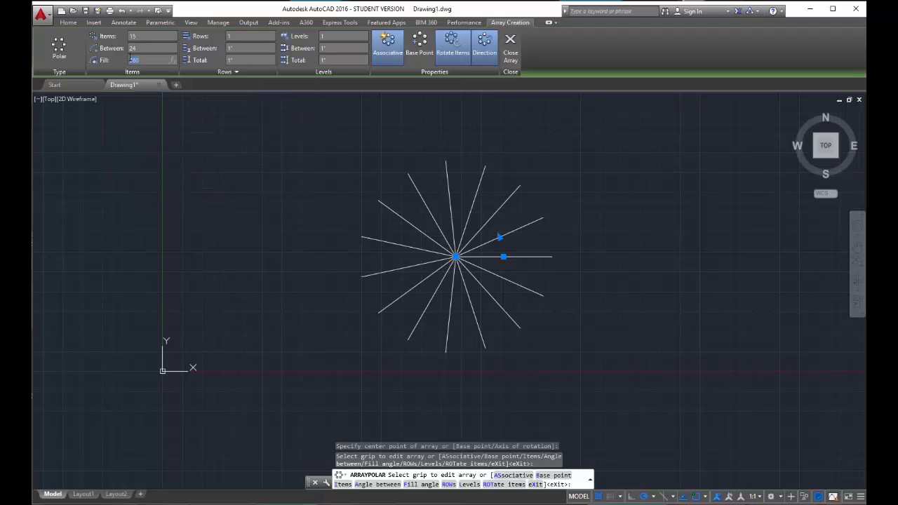
{"action": "type", "text": "180"}
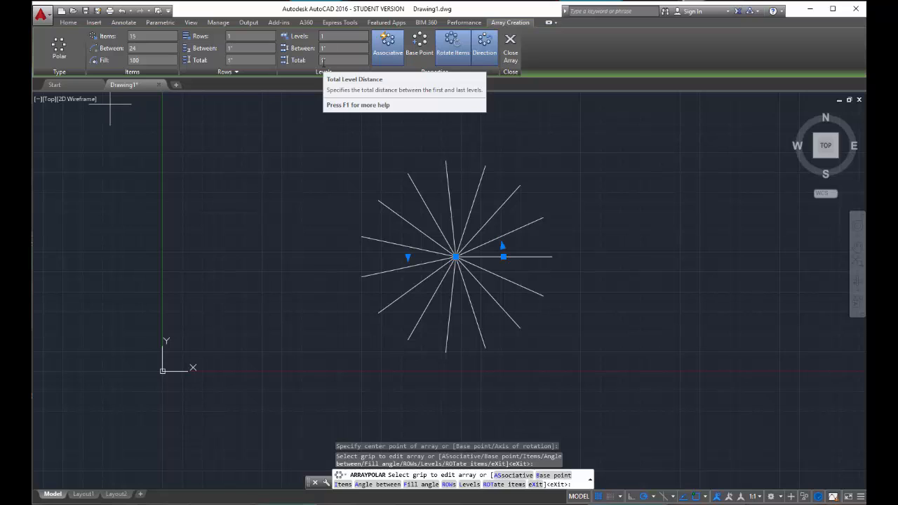
{"action": "key", "text": "Return"}
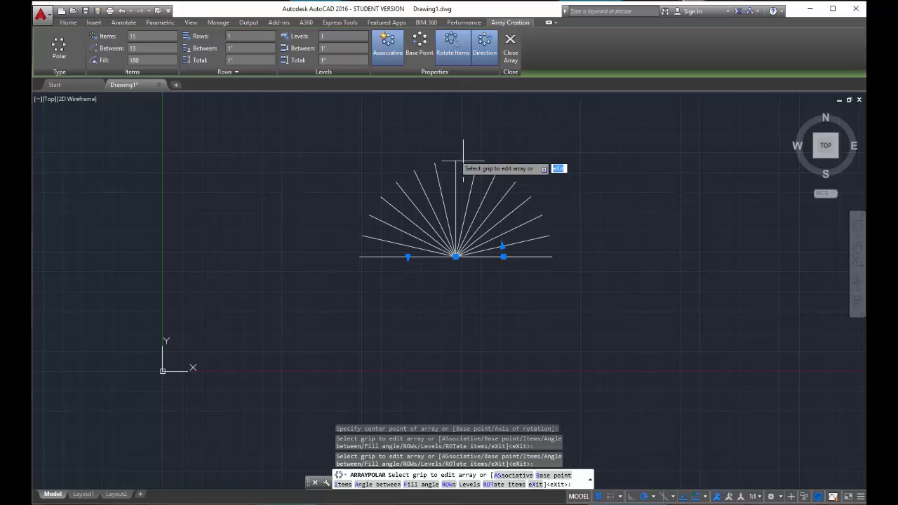
{"action": "type", "text": "9"}
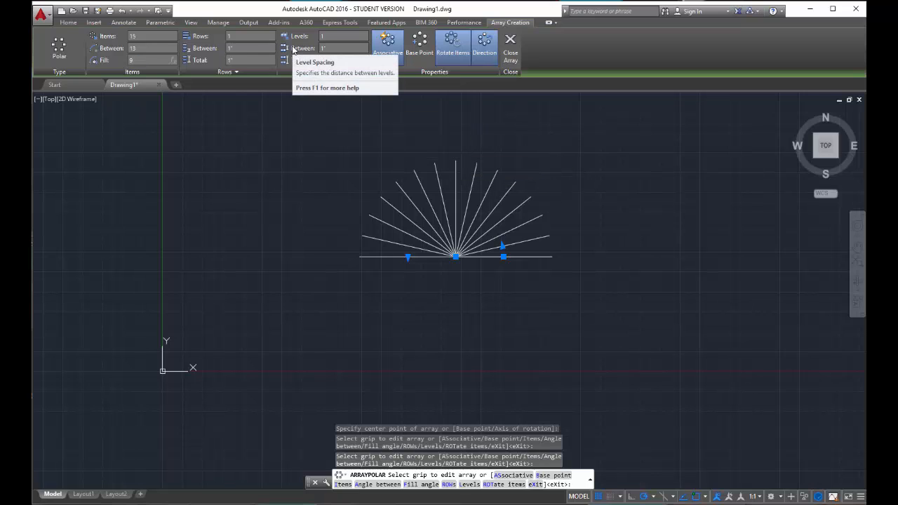
{"action": "type", "text": "0"}
{"action": "key", "text": "Return"}
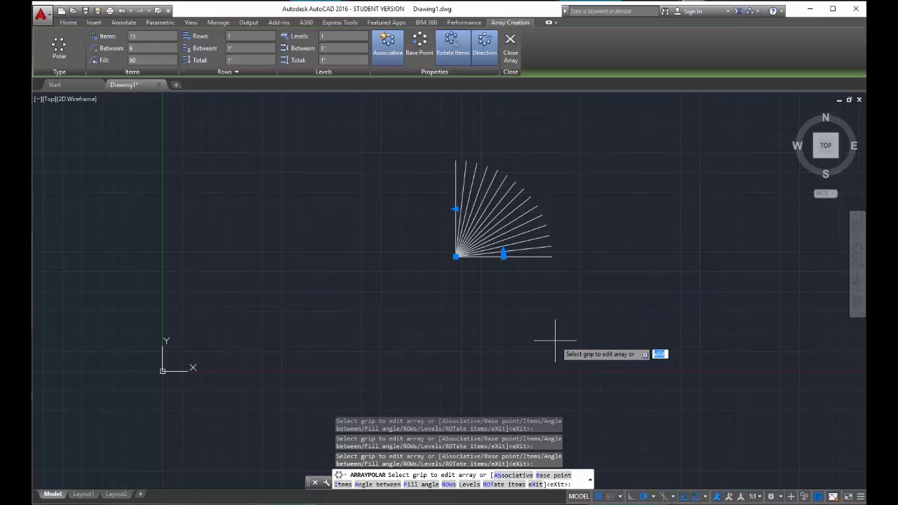
Set the polar array's fill angle to 180 degrees and finish creating the array.
{"action": "middle_click_drag", "start_coordinate": [467, 313], "coordinate": [468, 366]}
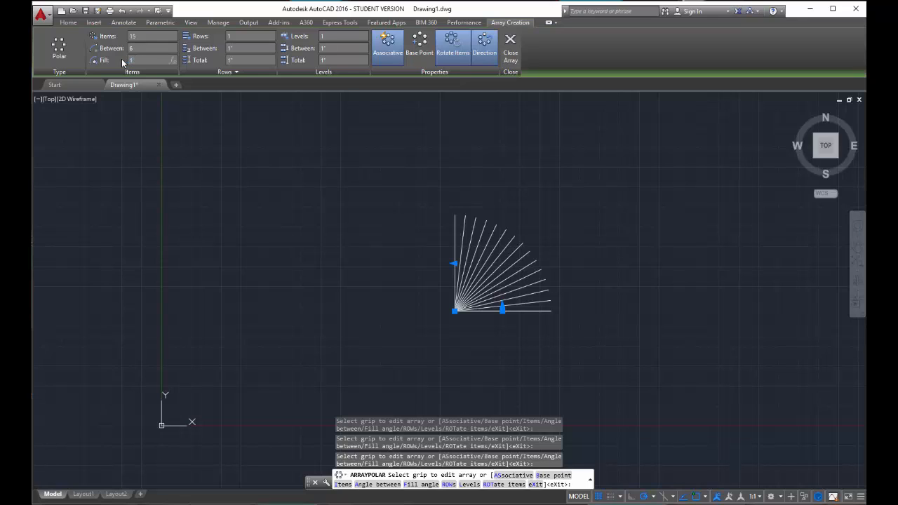
{"action": "type", "text": "180"}
{"action": "key", "text": "Return"}
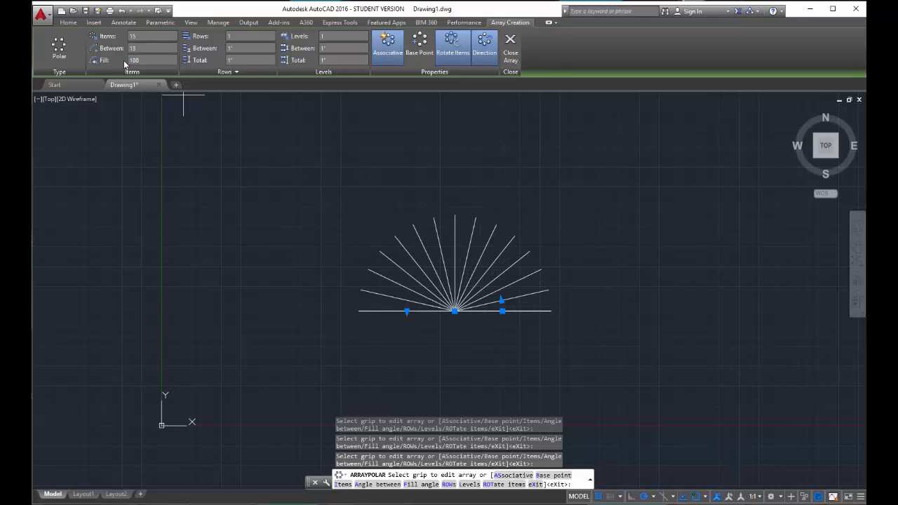
{"action": "key", "text": "Escape"}
Give the polar array 2 rows spaced 50' apart.
{"action": "left_click", "coordinate": [227, 37]}
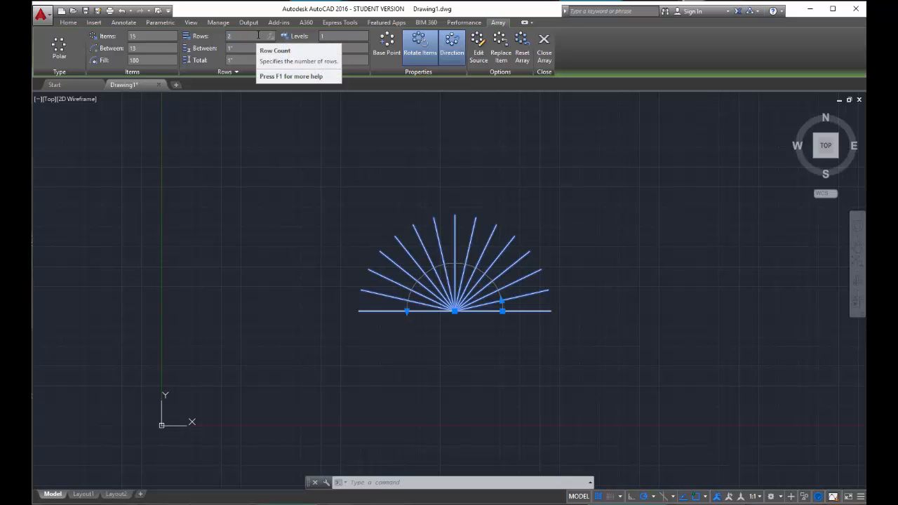
{"action": "left_click", "coordinate": [236, 47]}
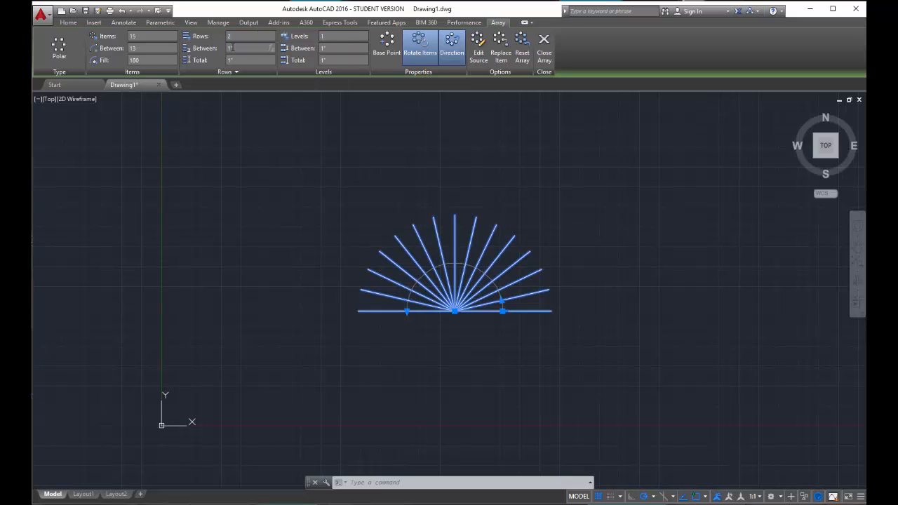
{"action": "type", "text": "50'"}
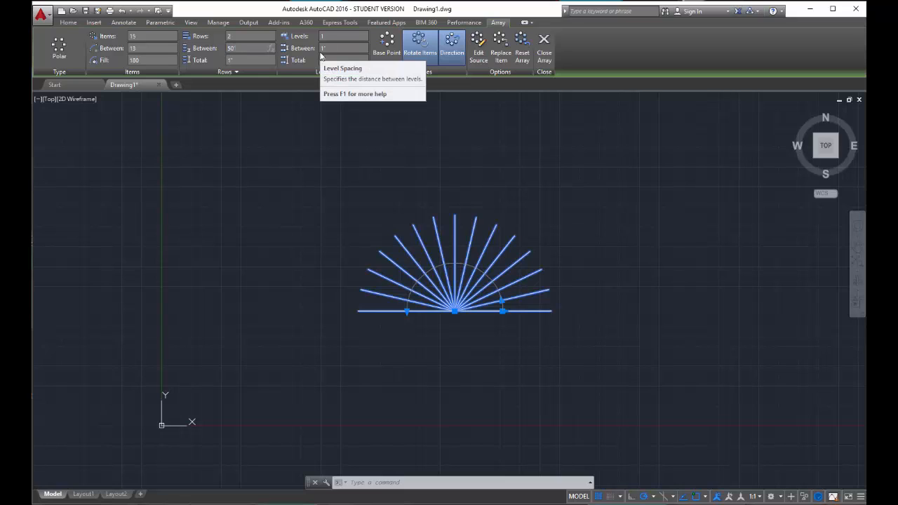
{"action": "key", "text": "Return"}
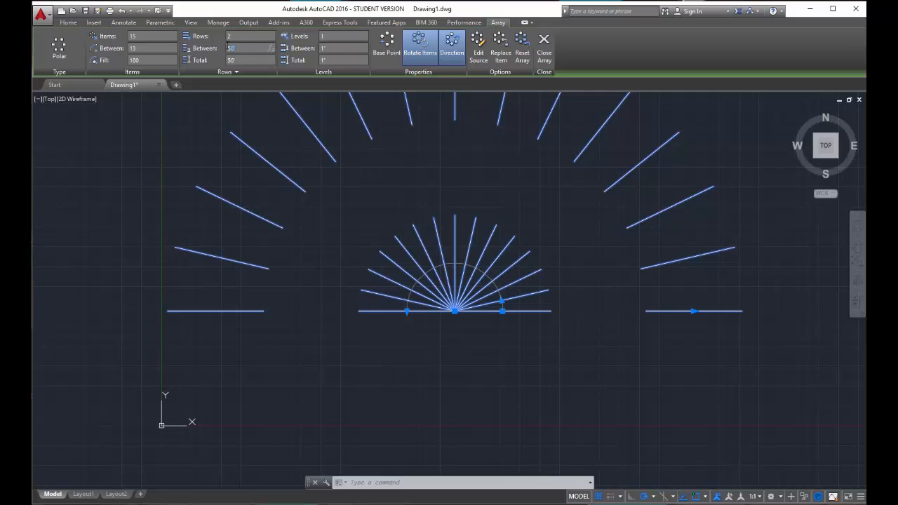
Reduce the polar array's row spacing in stages to 40', 30' and finally 20'.
{"action": "type", "text": "40"}
{"action": "key", "text": "Return"}
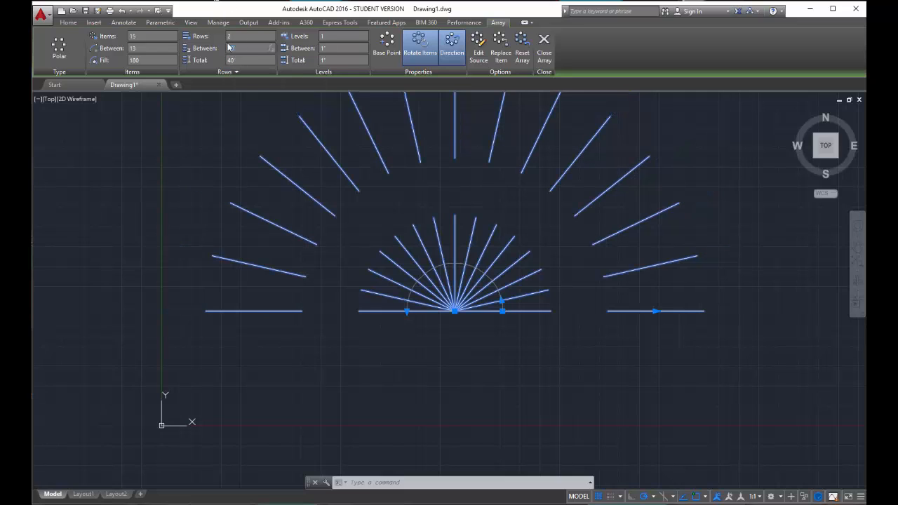
{"action": "type", "text": "30"}
{"action": "key", "text": "Return"}
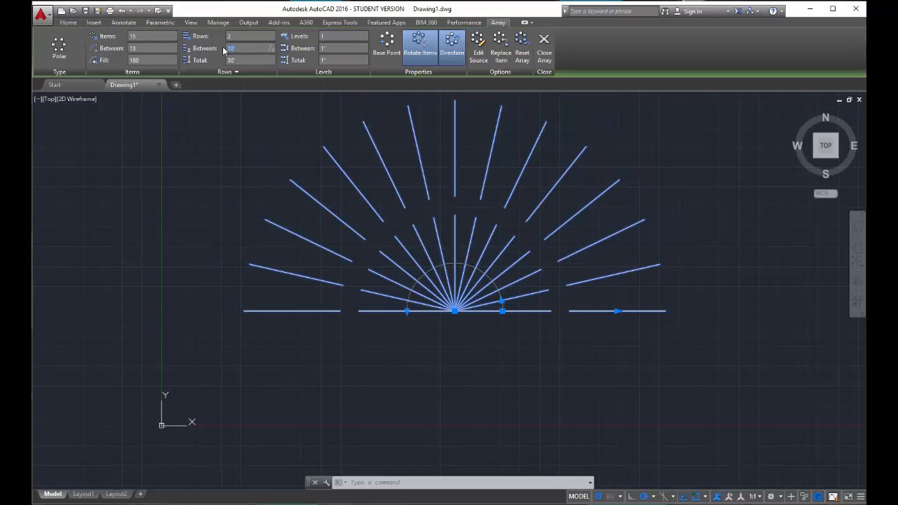
{"action": "type", "text": "20"}
{"action": "key", "text": "Return"}
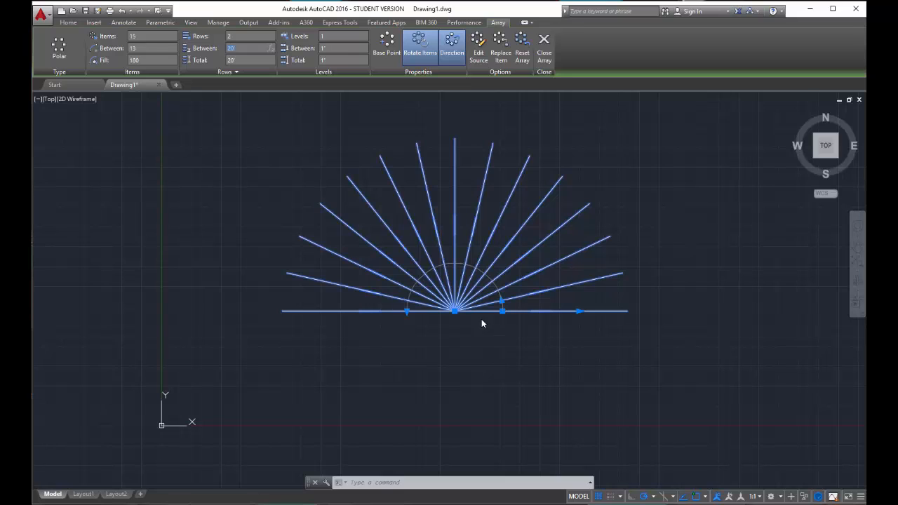
Reduce the polar array to 1 row and finish editing it.
{"action": "left_click", "coordinate": [234, 36]}
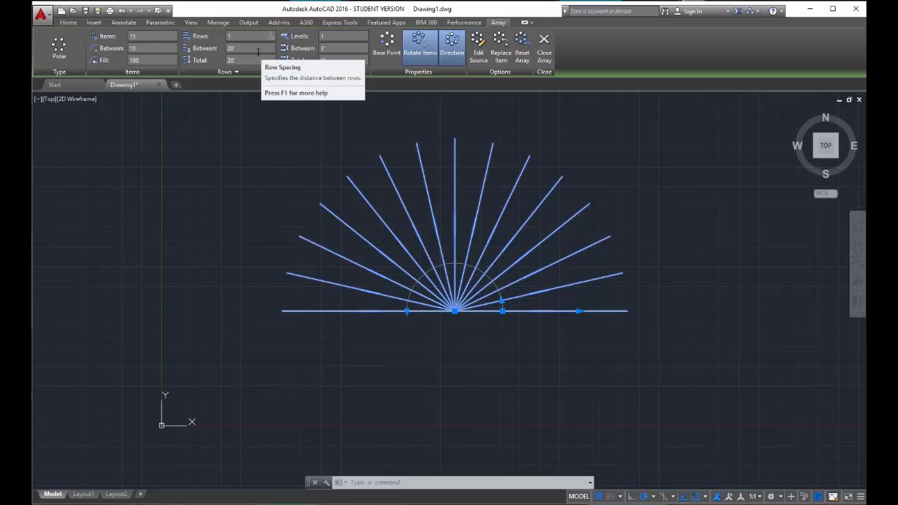
{"action": "type", "text": "1"}
{"action": "key", "text": "Tab"}
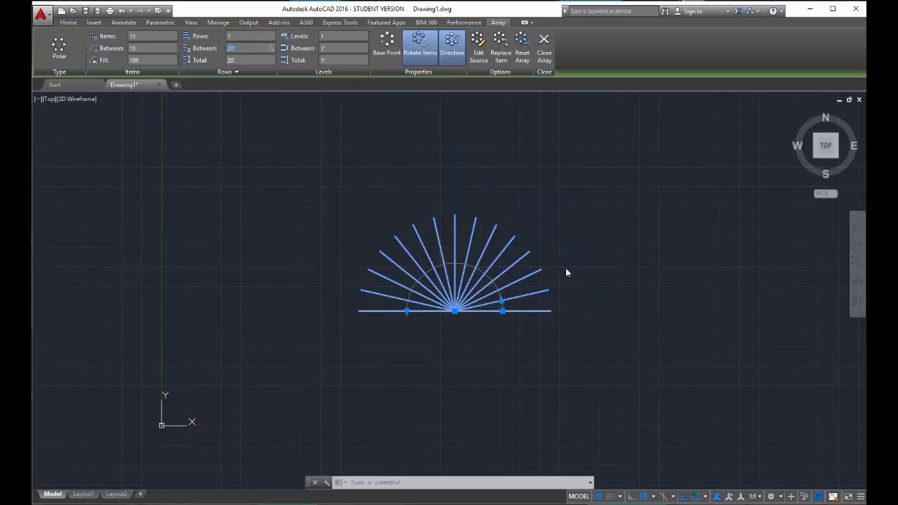
{"action": "left_click", "coordinate": [544, 43]}
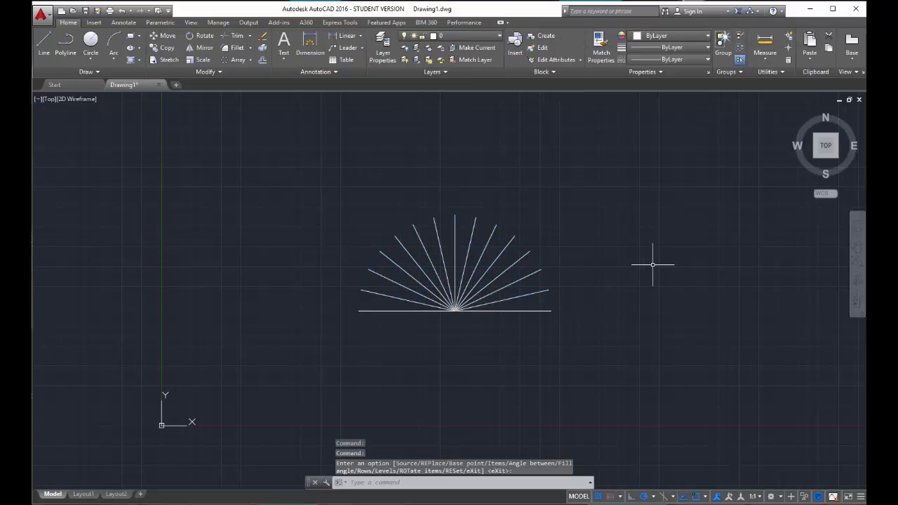
Explode the half-circle polar array and test the selection of one of its separate lines.
{"action": "left_click", "coordinate": [558, 335]}
{"action": "left_click", "coordinate": [514, 286]}
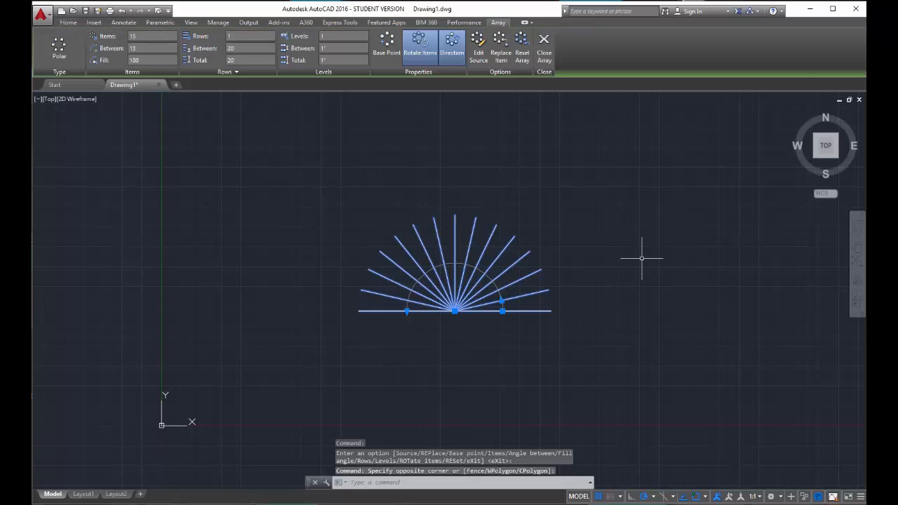
{"action": "type", "text": "explode"}
{"action": "key", "text": "Return"}
{"action": "left_click", "coordinate": [465, 239]}
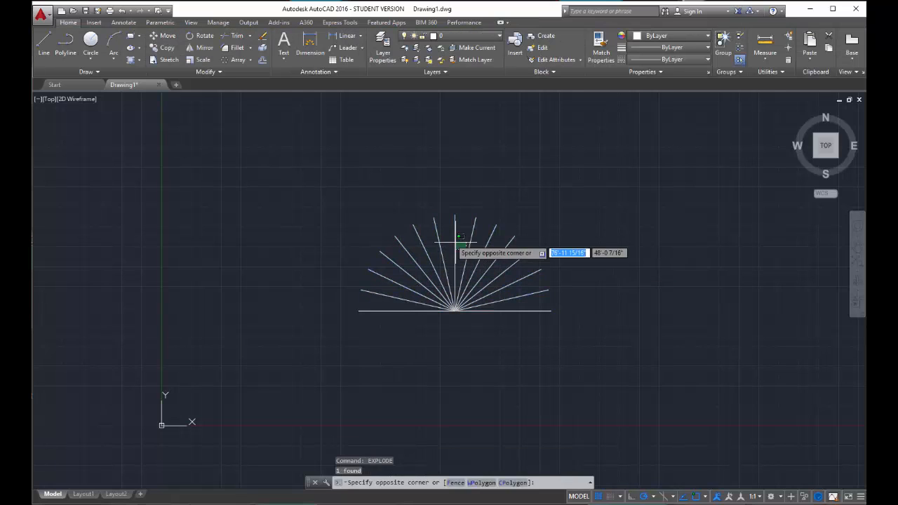
{"action": "left_click", "coordinate": [453, 244]}
{"action": "key", "text": "Escape"}
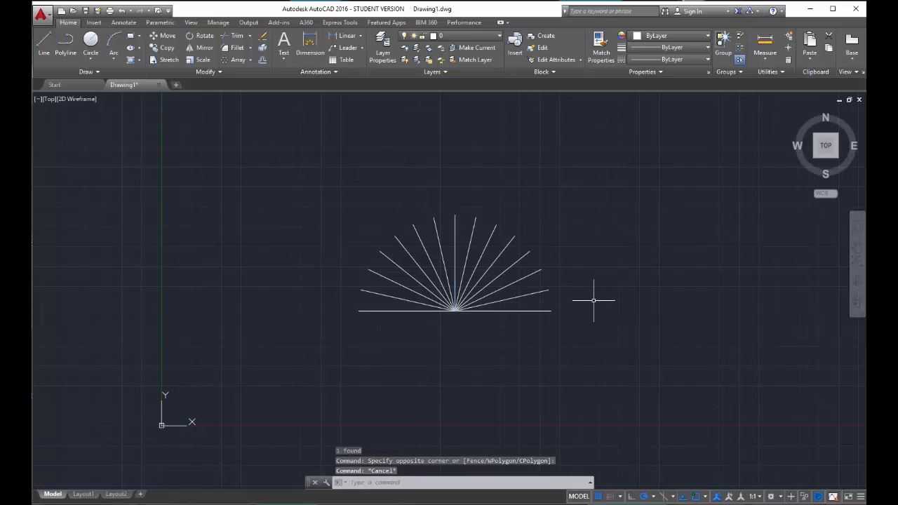
Draw a single horizontal line in the empty area to the right of the exploded array.
{"action": "middle_click_drag", "start_coordinate": [568, 296], "coordinate": [299, 308]}
{"action": "left_click", "coordinate": [43, 44]}
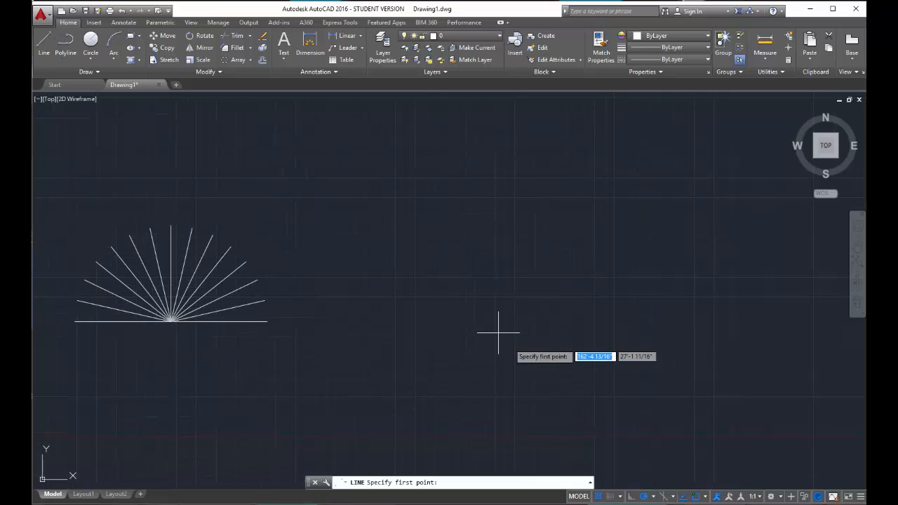
{"action": "left_click", "coordinate": [458, 309]}
{"action": "left_click", "coordinate": [558, 309]}
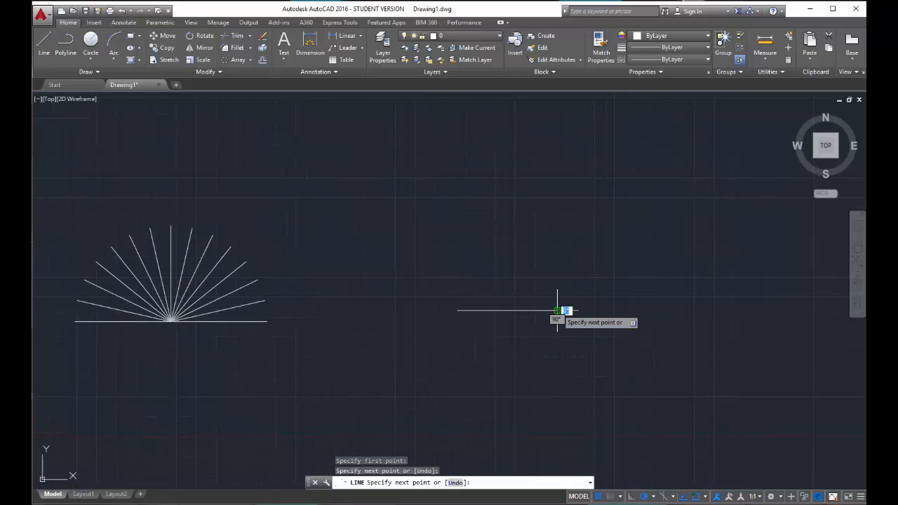
{"action": "key", "text": "Escape"}
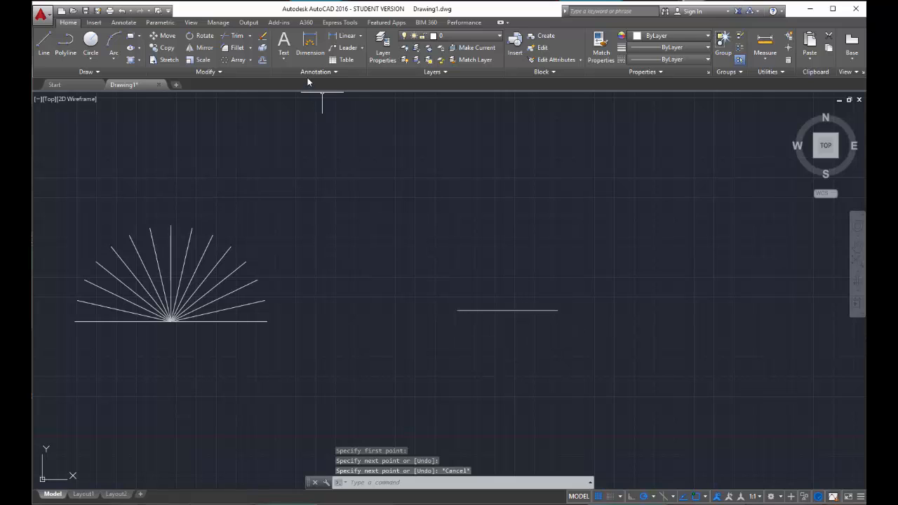
Create a polar array of the new line with the center point a short distance beyond its left end.
{"action": "left_click", "coordinate": [231, 60]}
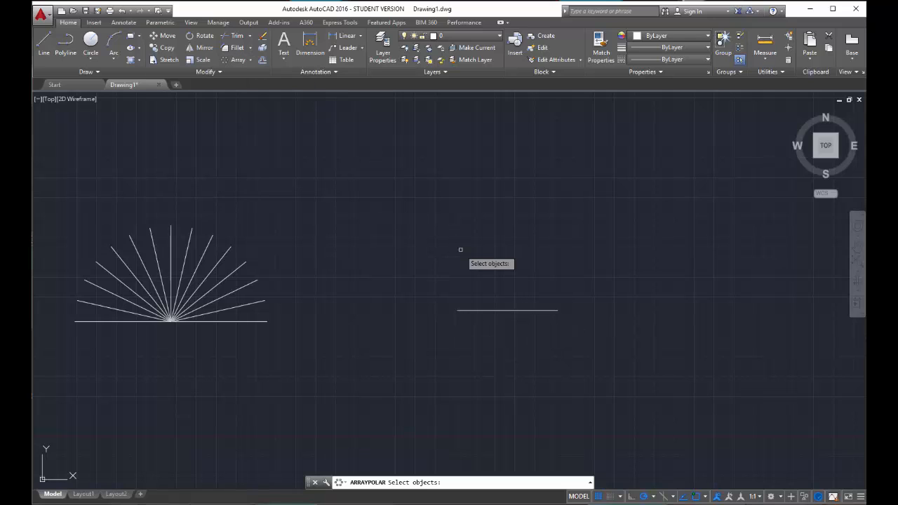
{"action": "left_click", "coordinate": [468, 310]}
{"action": "key", "text": "Return"}
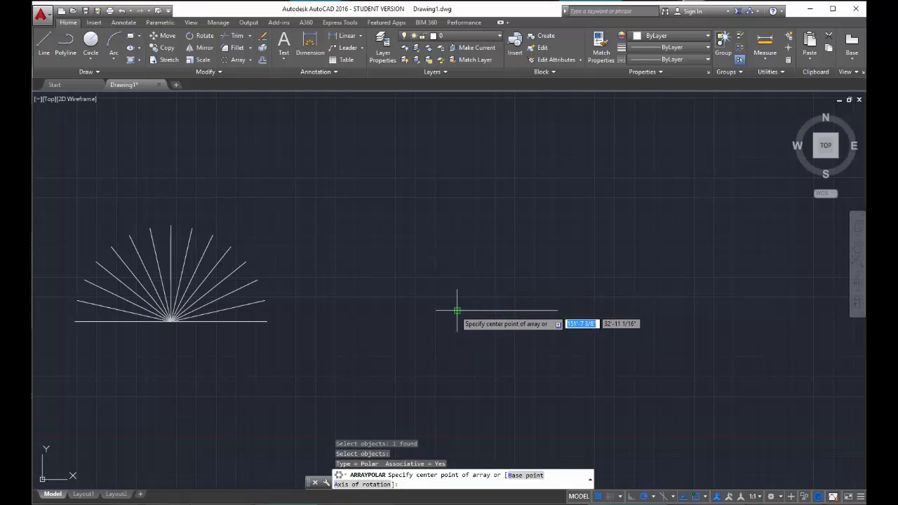
{"action": "left_click", "coordinate": [424, 311]}
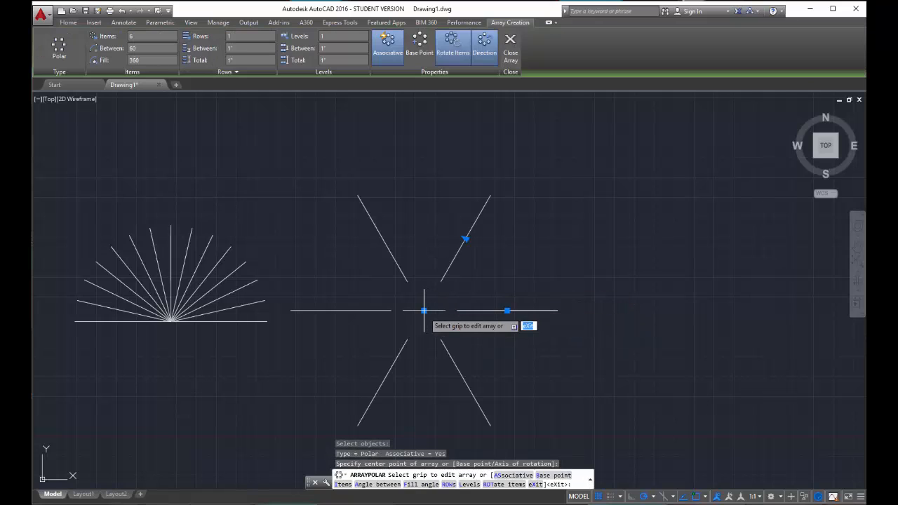
Give the polar array 15 items and a fill angle of 180 degrees, and finish creating it.
{"action": "left_click", "coordinate": [137, 37]}
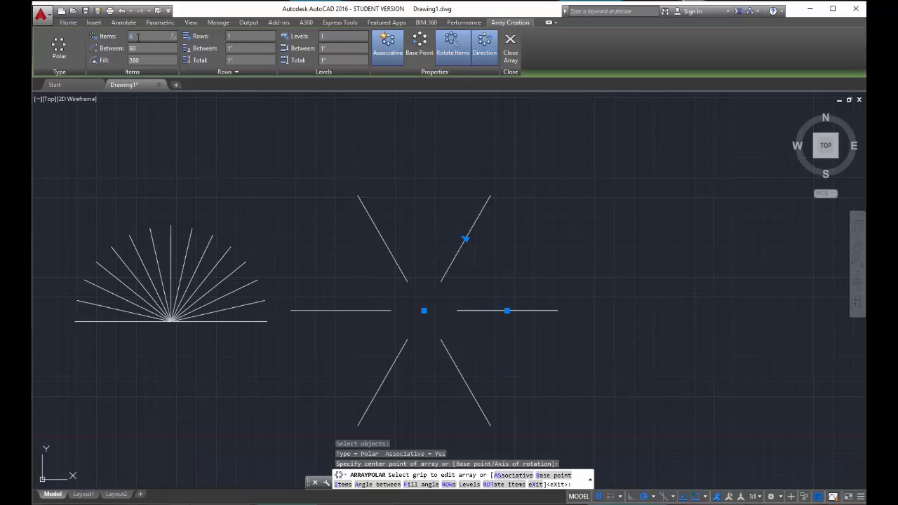
{"action": "key", "text": "Return"}
{"action": "left_click", "coordinate": [147, 60]}
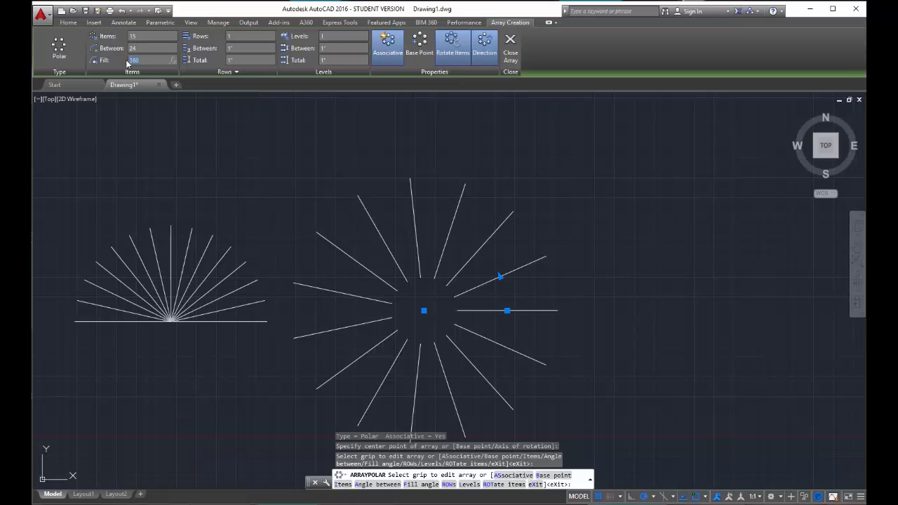
{"action": "type", "text": "180"}
{"action": "key", "text": "Return"}
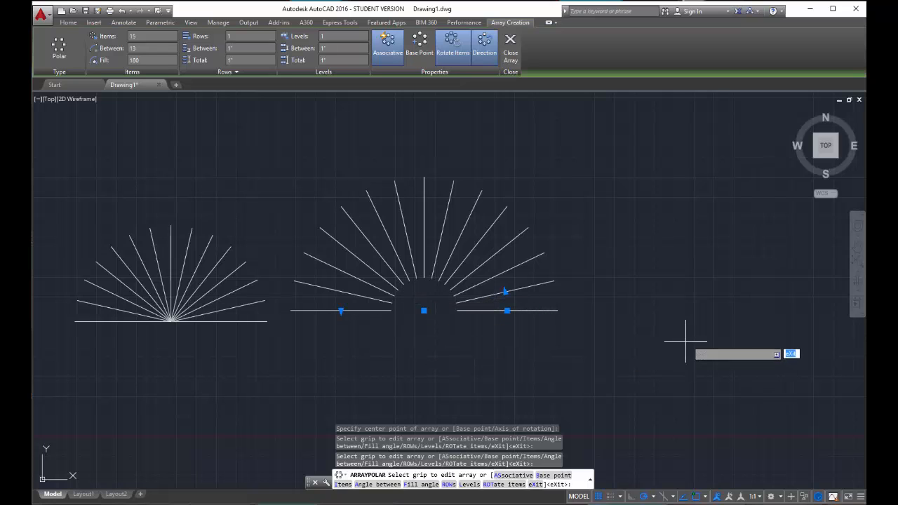
{"action": "key", "text": "Return"}
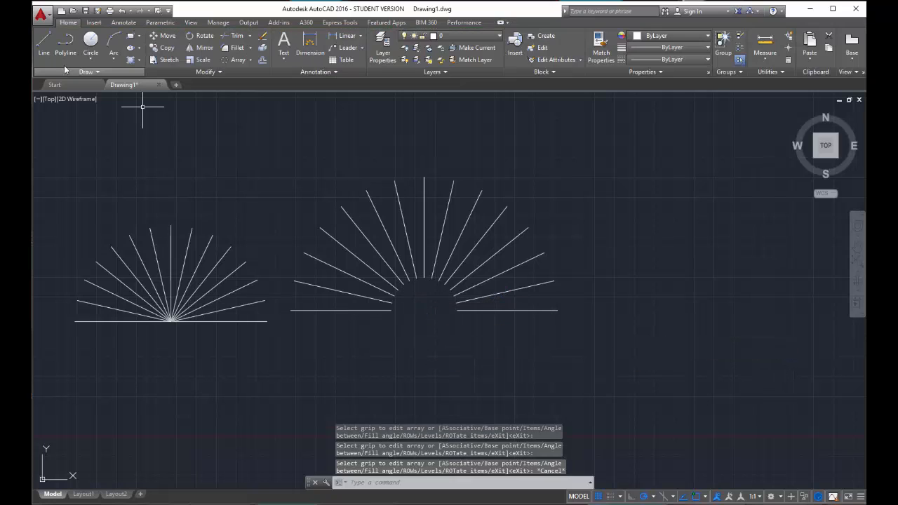
Draw another horizontal line to the right of the open-centered half-circle array.
{"action": "type", "text": "l"}
{"action": "key", "text": "Return"}
{"action": "middle_click_drag", "start_coordinate": [571, 319], "coordinate": [427, 325]}
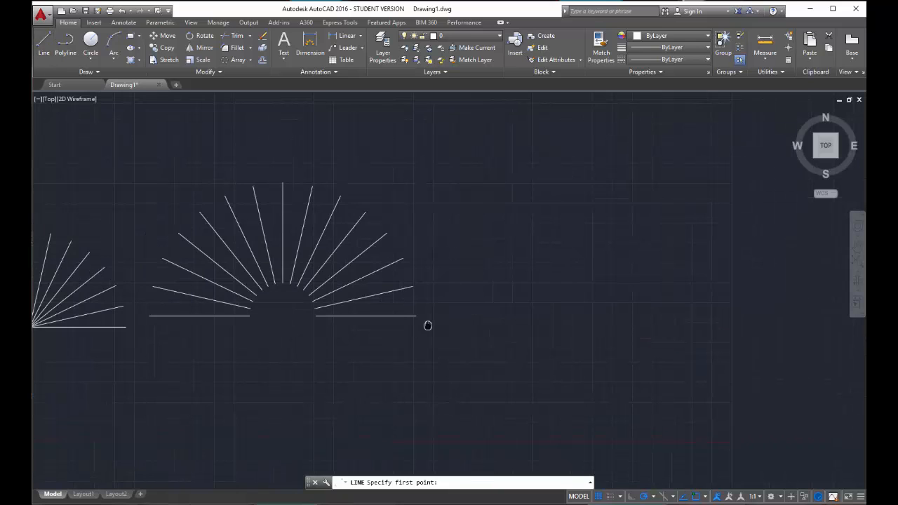
{"action": "left_click", "coordinate": [567, 314]}
{"action": "left_click", "coordinate": [692, 314]}
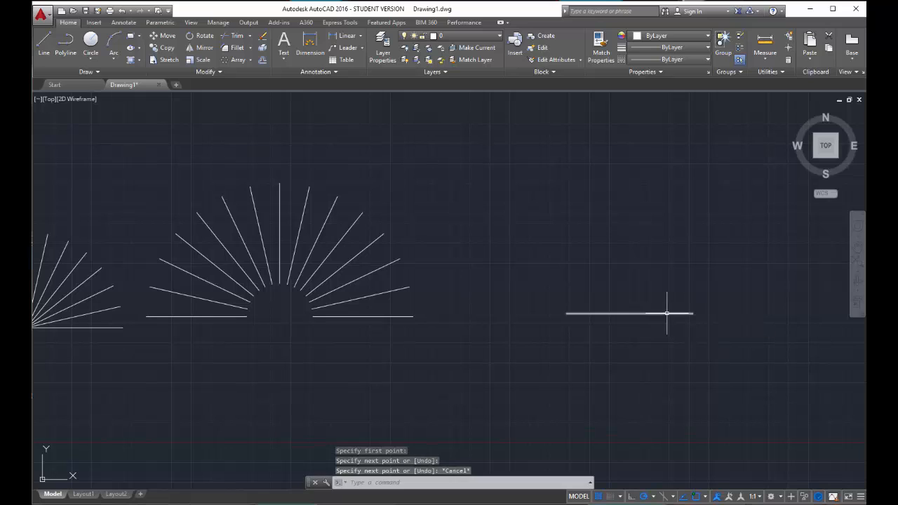
{"action": "key", "text": "Escape"}
Create a 15-item polar array of the new line centered on its midpoint.
{"action": "left_click", "coordinate": [667, 313]}
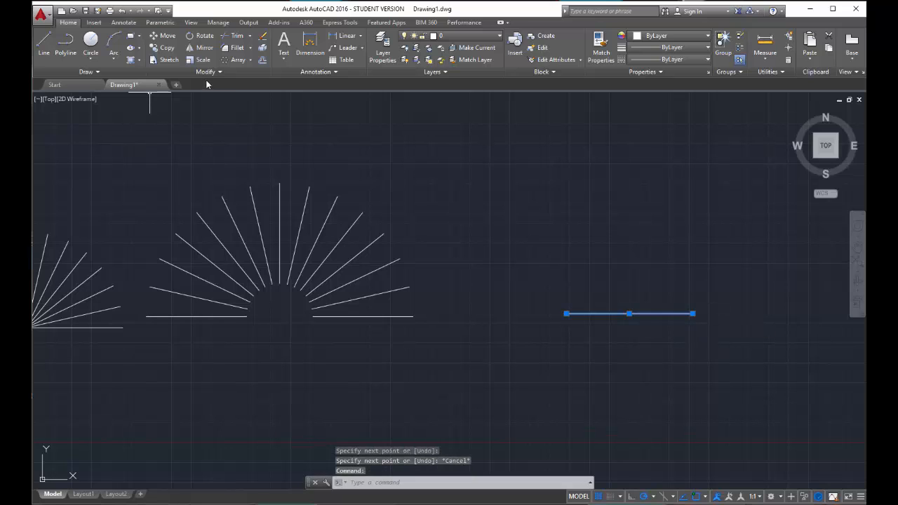
{"action": "left_click", "coordinate": [238, 60]}
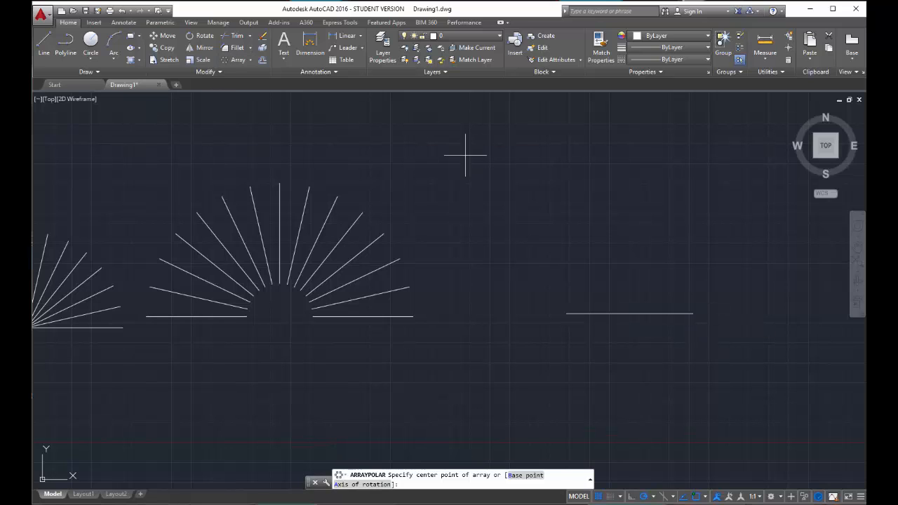
{"action": "left_click", "coordinate": [629, 314]}
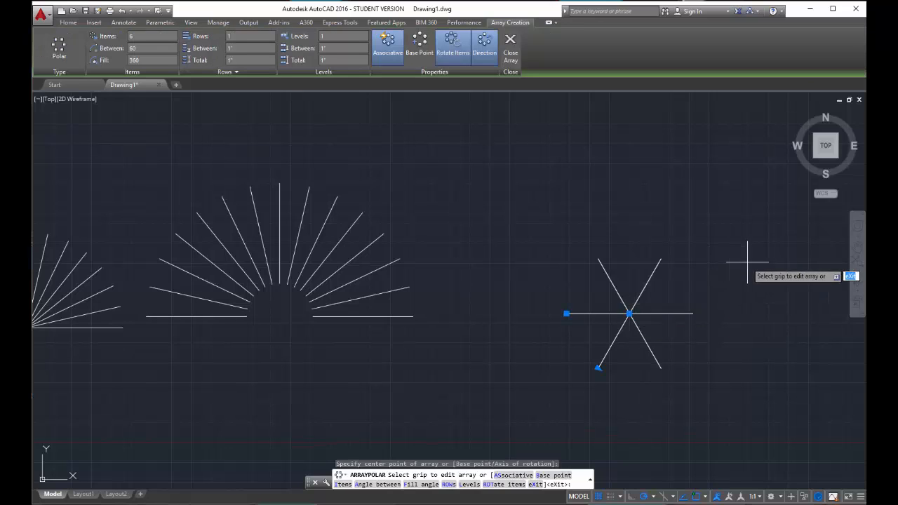
{"action": "left_click", "coordinate": [143, 39]}
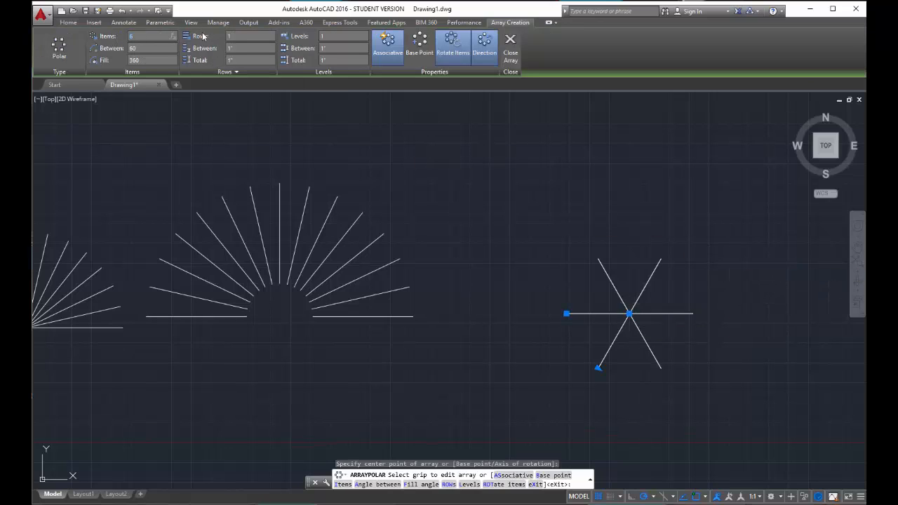
{"action": "type", "text": "15"}
{"action": "key", "text": "Return"}
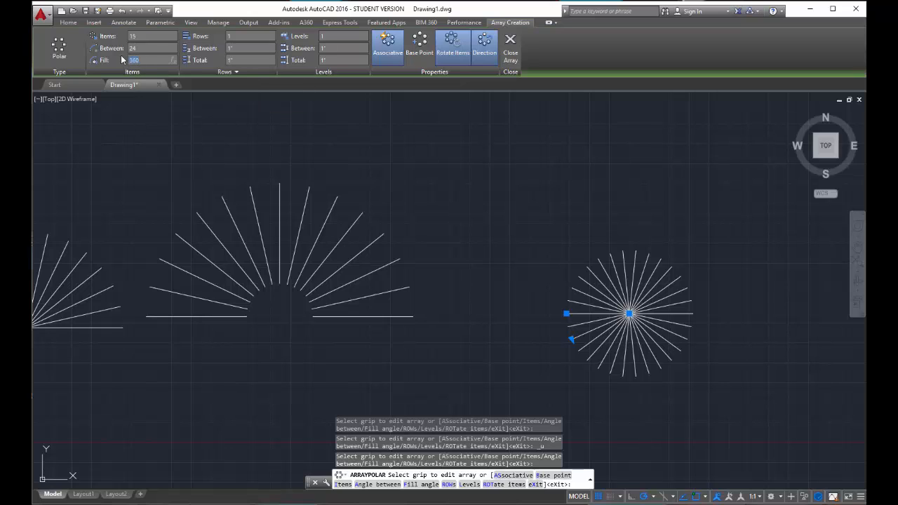
Try a fill angle of 180 degrees on the array, set it back to 360 and finish creating the array.
{"action": "key", "text": "Return"}
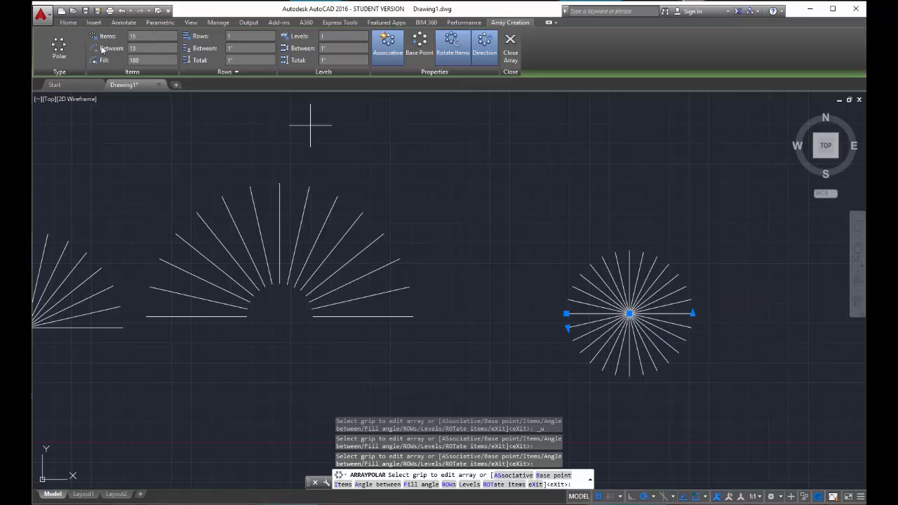
{"action": "left_click", "coordinate": [138, 60]}
{"action": "type", "text": "360"}
{"action": "key", "text": "Return"}
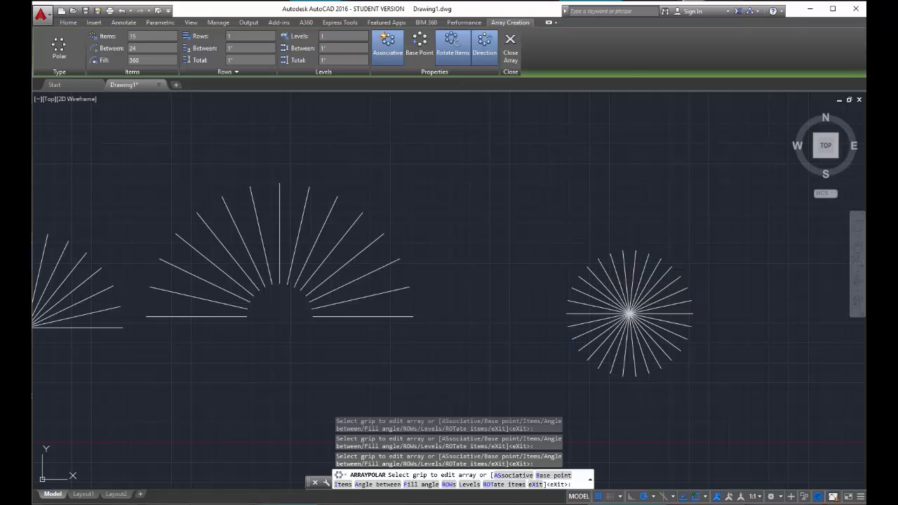
{"action": "key", "text": "Escape"}
Draw a horizontal line about 38' long to the right of the full-circle array.
{"action": "scroll", "coordinate": [547, 245], "scroll_direction": "down", "scroll_amount": 3}
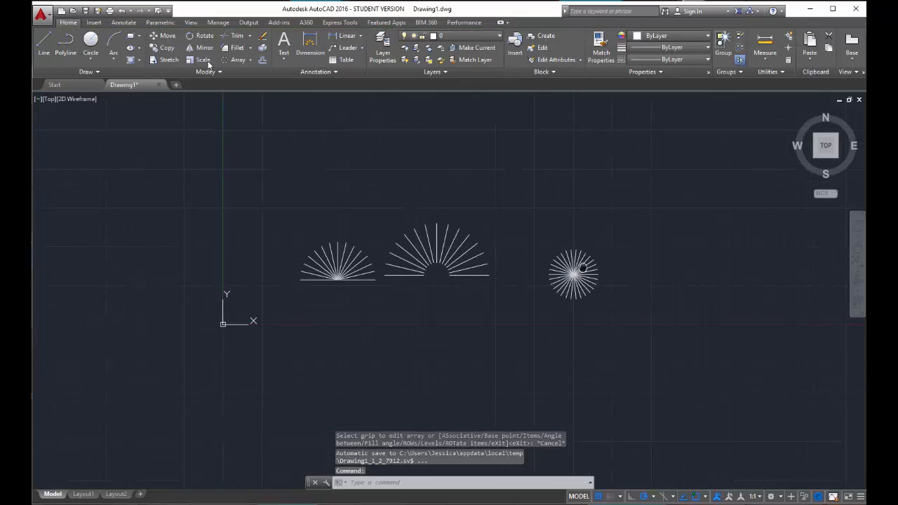
{"action": "left_click", "coordinate": [44, 45]}
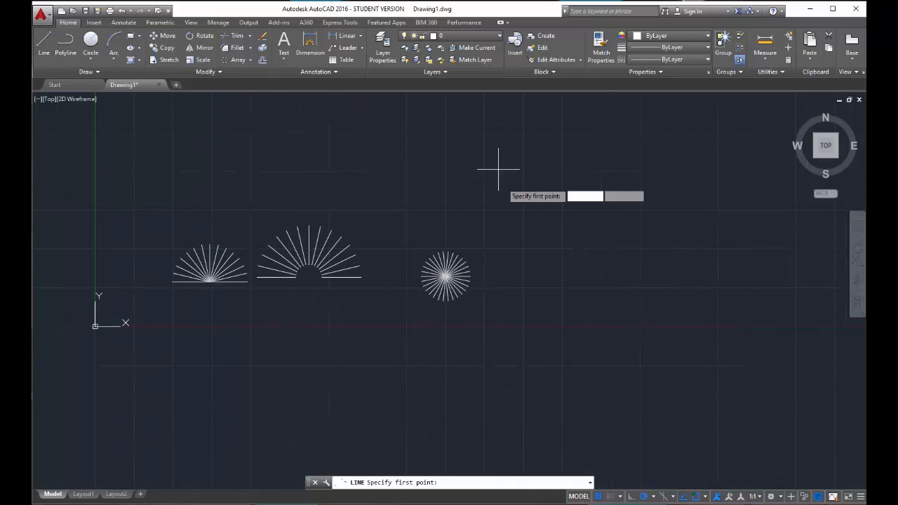
{"action": "left_click", "coordinate": [538, 267]}
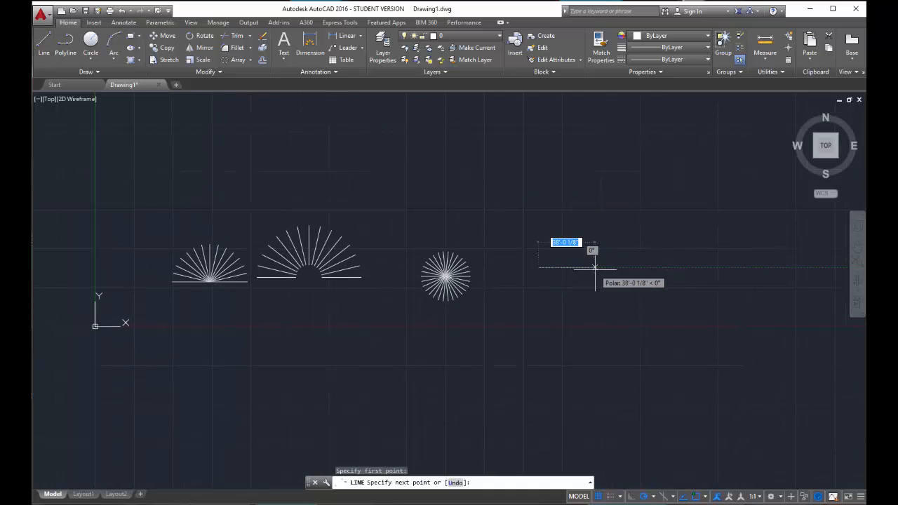
{"action": "key", "text": "Escape"}
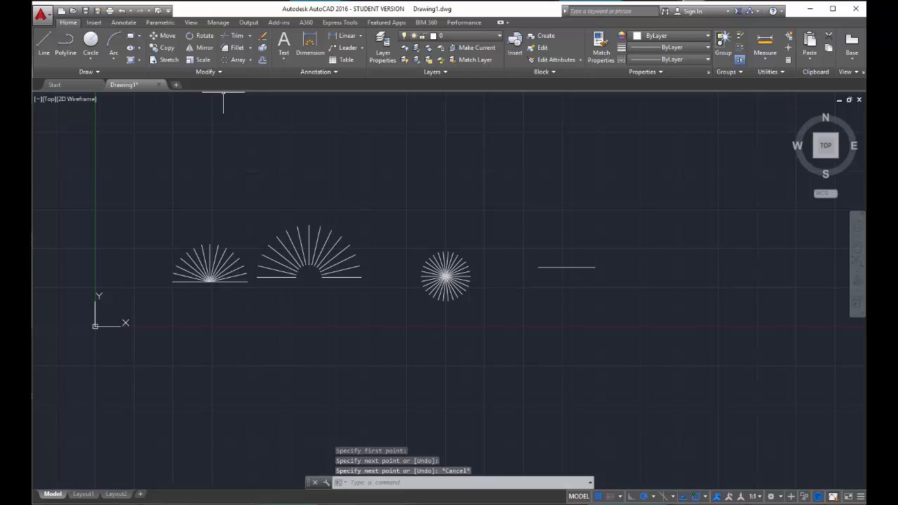
Create a 6-item, 360-degree polar array of the line with its center point slightly below the line near its left end.
{"action": "left_click", "coordinate": [232, 61]}
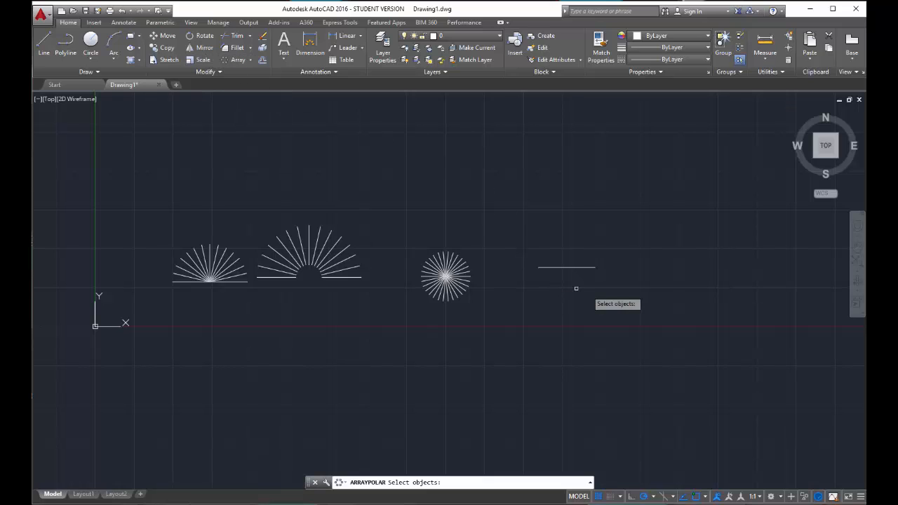
{"action": "left_click", "coordinate": [581, 266]}
{"action": "key", "text": "Return"}
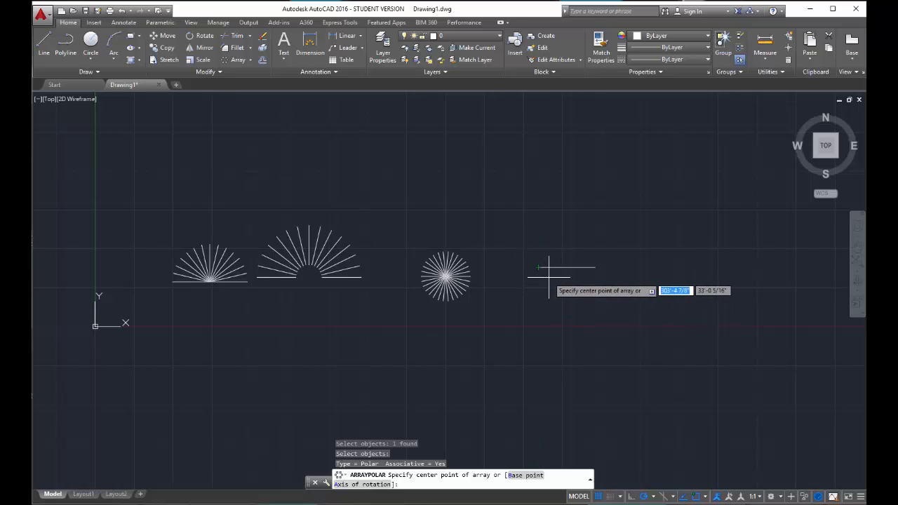
{"action": "left_click", "coordinate": [549, 279]}
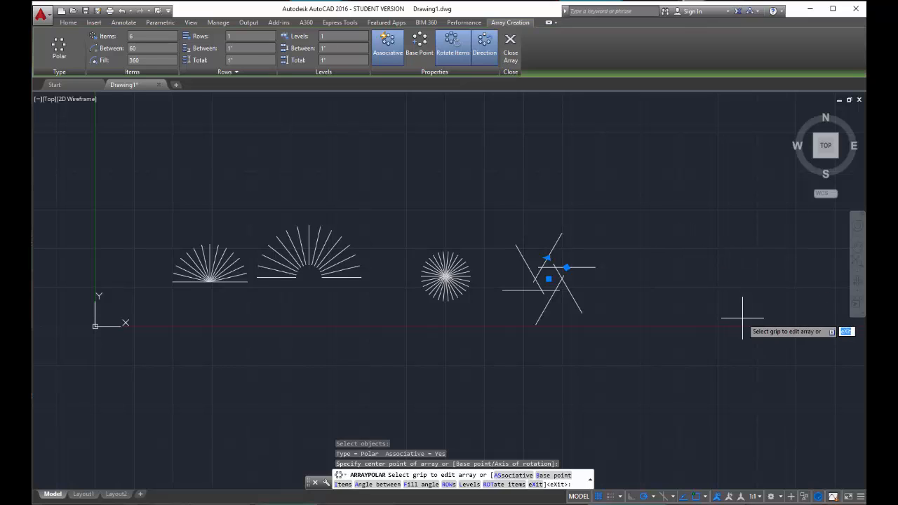
{"action": "left_click", "coordinate": [78, 25]}
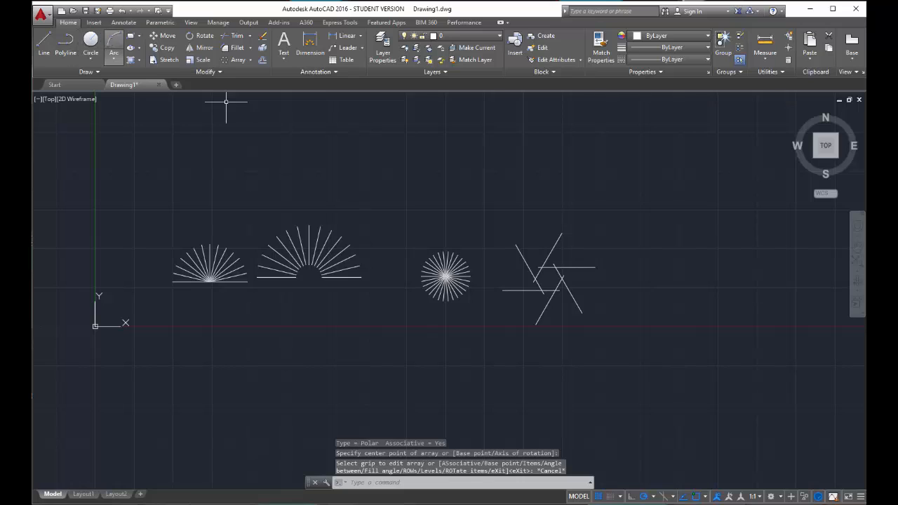
Draw a three-point arc bulging upward to the right of the six-line array and select it.
{"action": "left_click", "coordinate": [113, 43]}
{"action": "left_click", "coordinate": [666, 265]}
{"action": "left_click", "coordinate": [675, 240]}
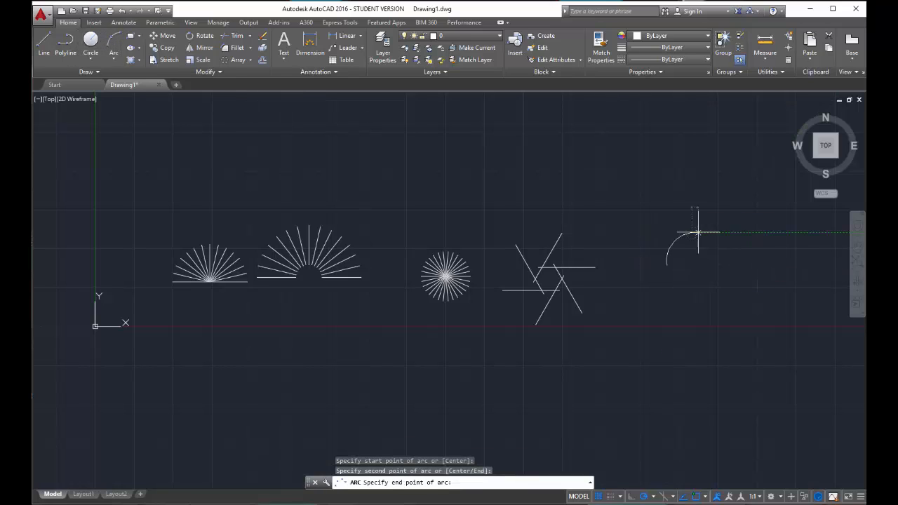
{"action": "left_click", "coordinate": [740, 232]}
{"action": "key", "text": "Escape"}
{"action": "left_click", "coordinate": [730, 254]}
{"action": "left_click", "coordinate": [674, 226]}
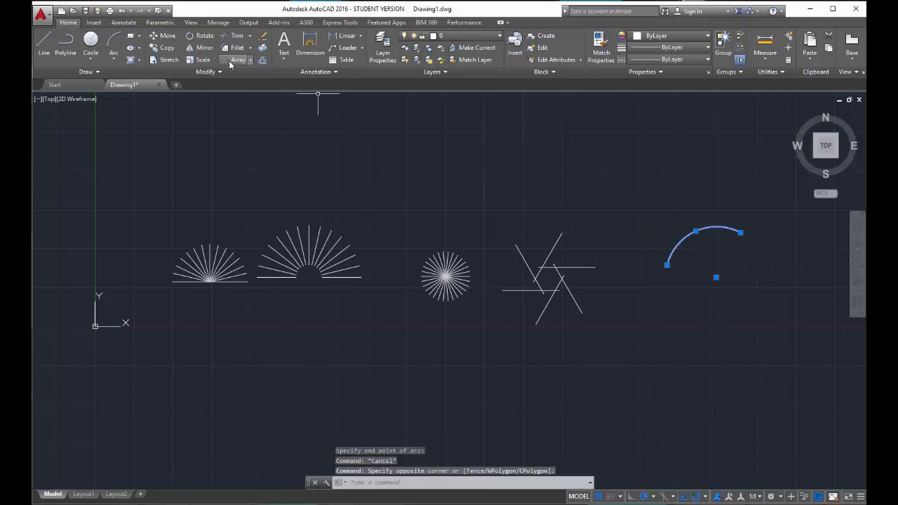
Create a 6-item, 360-degree polar array of the arc with its center point just right of the arc's lower end.
{"action": "left_click", "coordinate": [677, 267]}
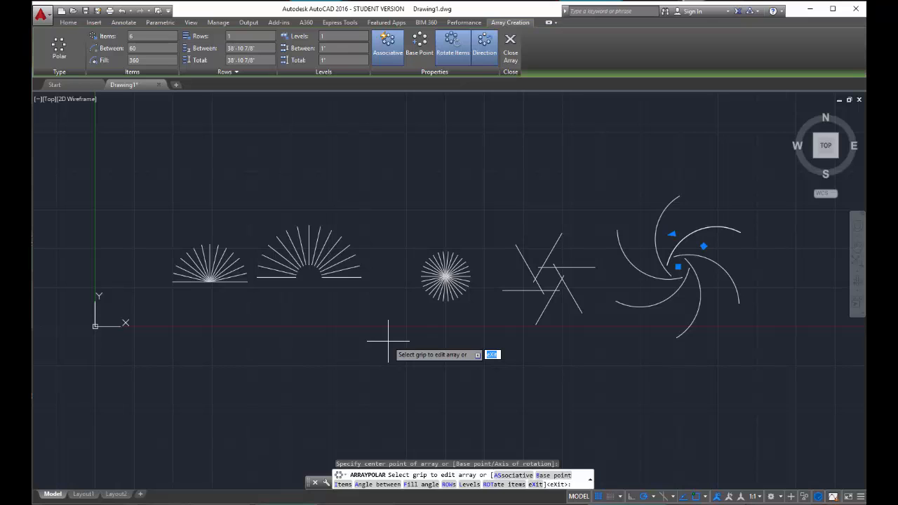
{"action": "key", "text": "Escape"}
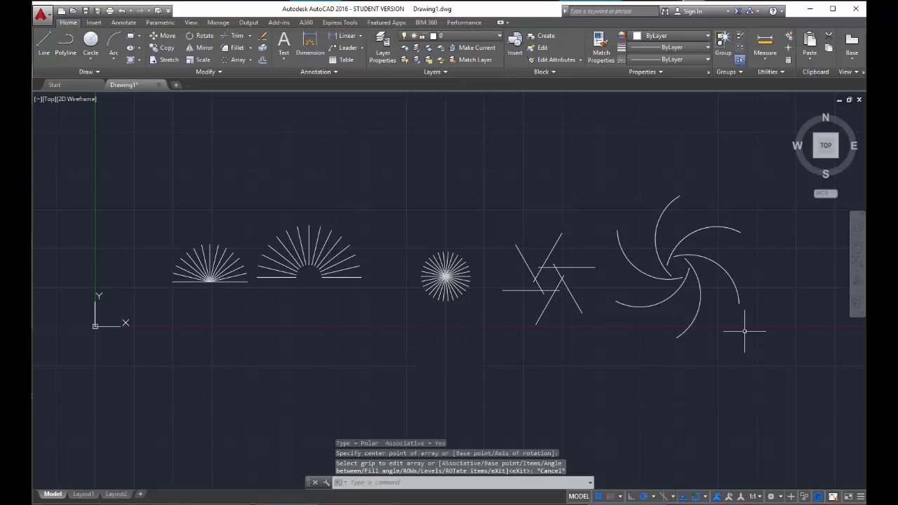
Delete all the radial line and arc patterns from the drawing.
{"action": "left_click", "coordinate": [779, 306]}
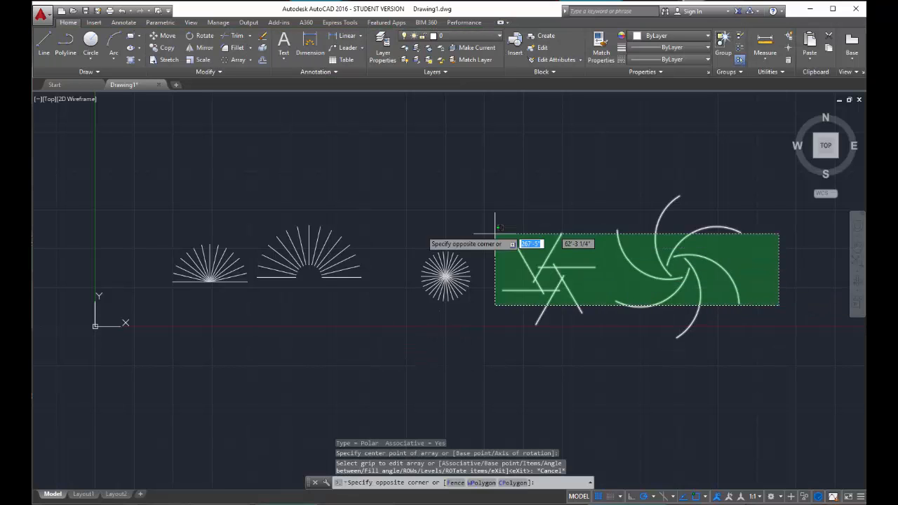
{"action": "left_click", "coordinate": [163, 209]}
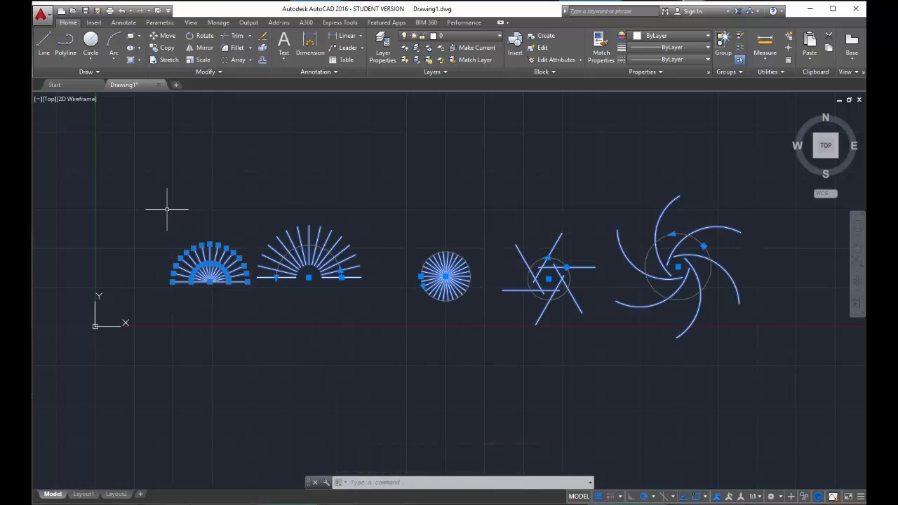
{"action": "key", "text": "Delete"}
Draw a circle with a 6" radius in the empty drawing area as the ceiling fan's hub.
{"action": "mouse_move", "coordinate": [167, 209]}
{"action": "middle_mouse_down"}
{"action": "mouse_move", "coordinate": [381, 323]}
{"action": "mouse_move", "coordinate": [333, 343]}
{"action": "middle_mouse_up"}
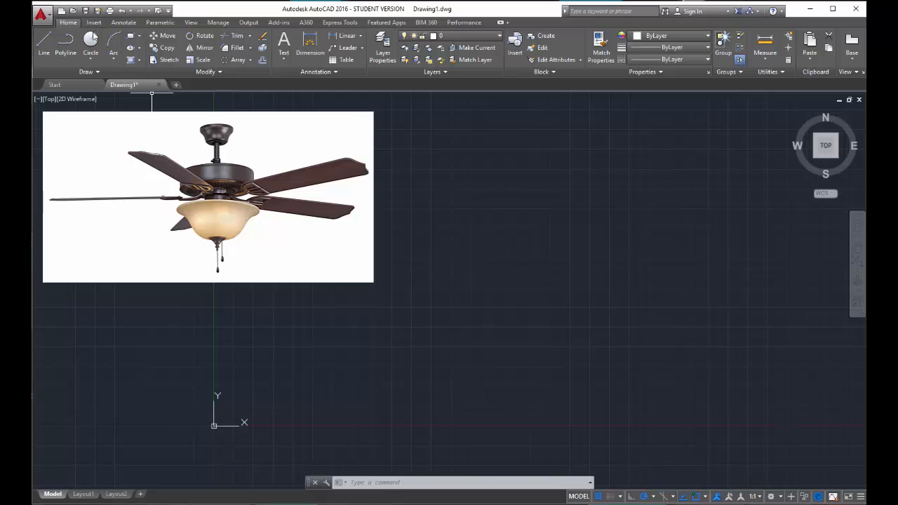
{"action": "left_click", "coordinate": [90, 44]}
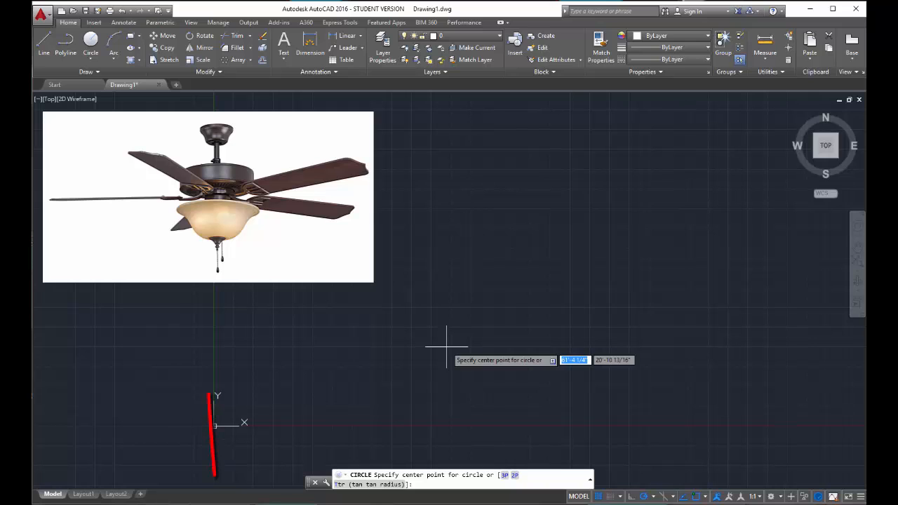
{"action": "left_click_drag", "start_coordinate": [209, 394], "coordinate": [251, 327]}
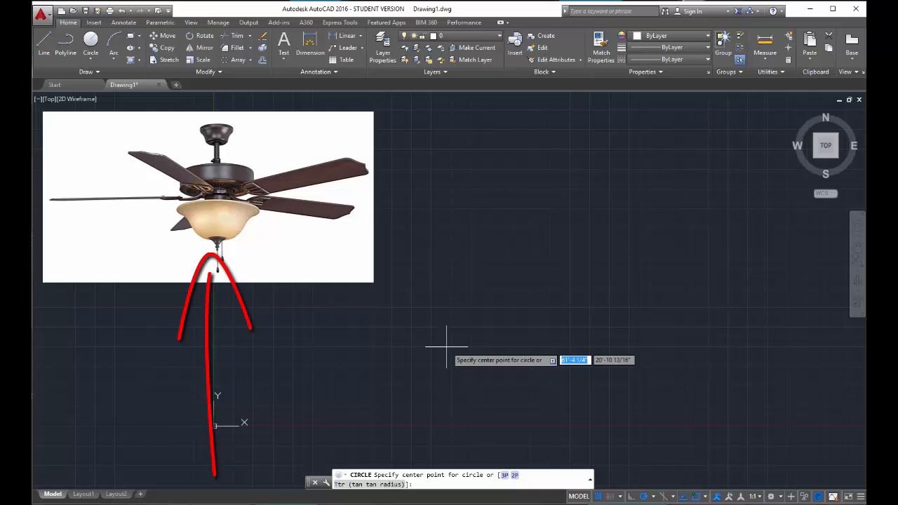
{"action": "left_click", "coordinate": [380, 314]}
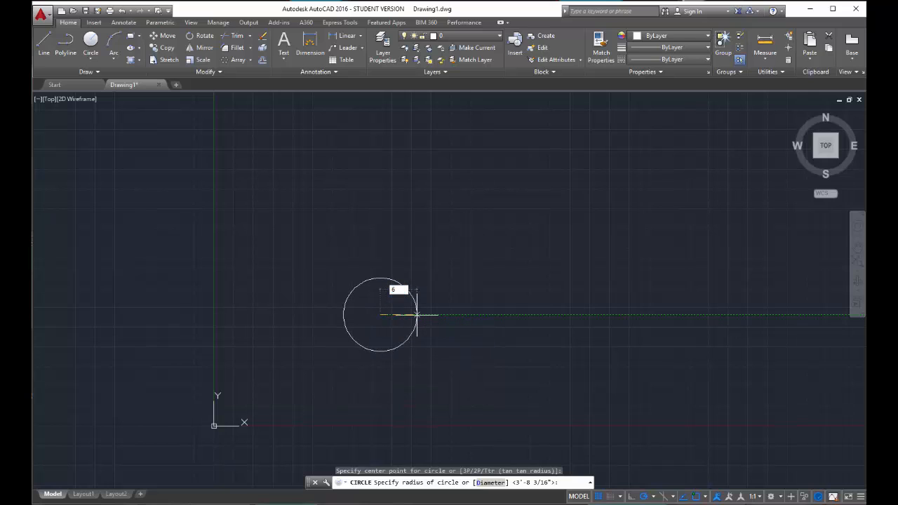
{"action": "type", "text": "6\""}
{"action": "key", "text": "Return"}
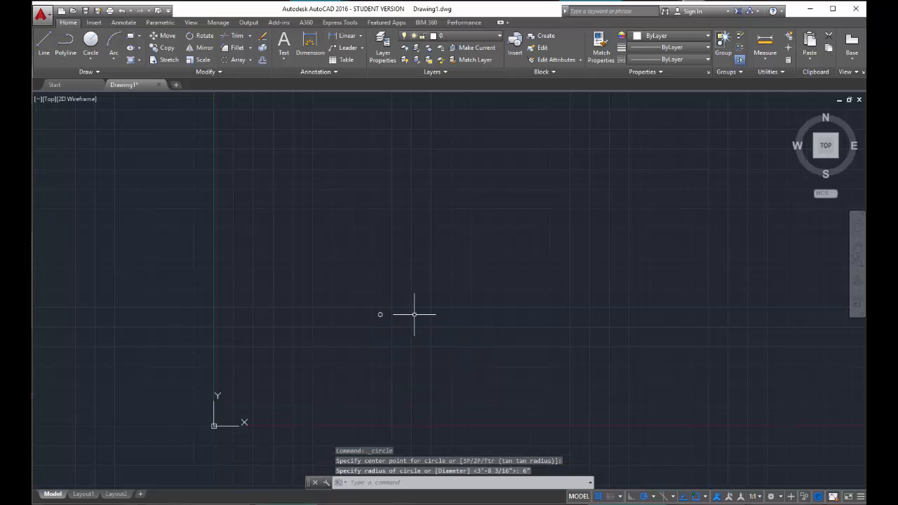
Draw a fan blade from the hub's right quadrant with lines running 2' right, 6" up and back to the circle's center.
{"action": "scroll", "coordinate": [381, 315], "scroll_direction": "up", "scroll_amount": 8}
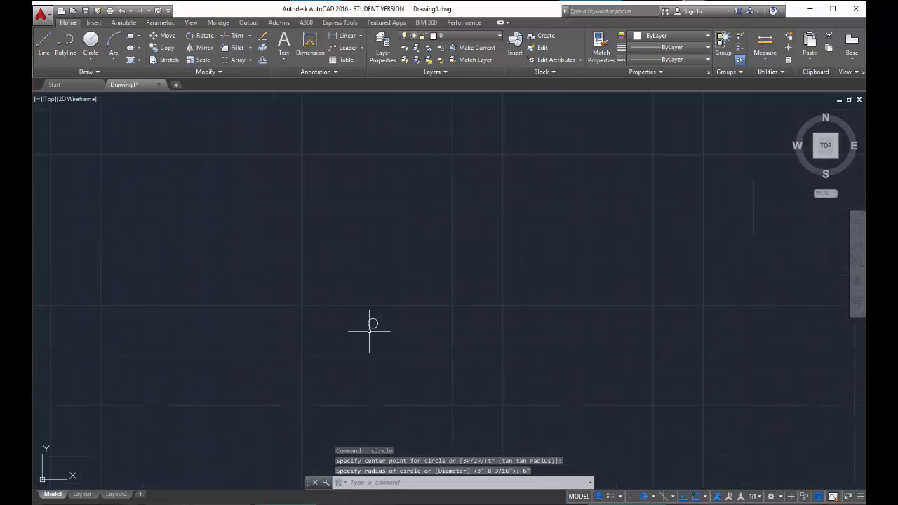
{"action": "scroll", "coordinate": [370, 331], "scroll_direction": "up", "scroll_amount": 5}
{"action": "mouse_move", "coordinate": [379, 329]}
{"action": "middle_mouse_down"}
{"action": "mouse_move", "coordinate": [335, 386]}
{"action": "mouse_move", "coordinate": [320, 384]}
{"action": "middle_mouse_up"}
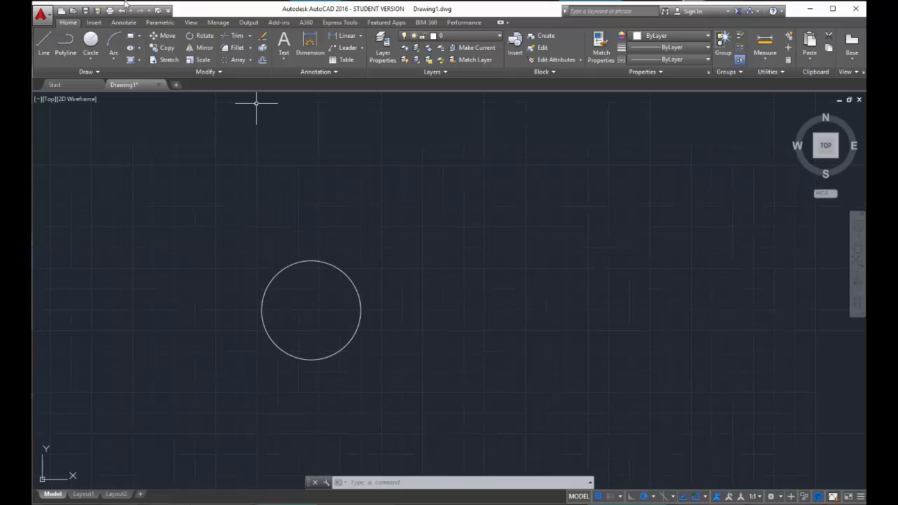
{"action": "left_click", "coordinate": [42, 42]}
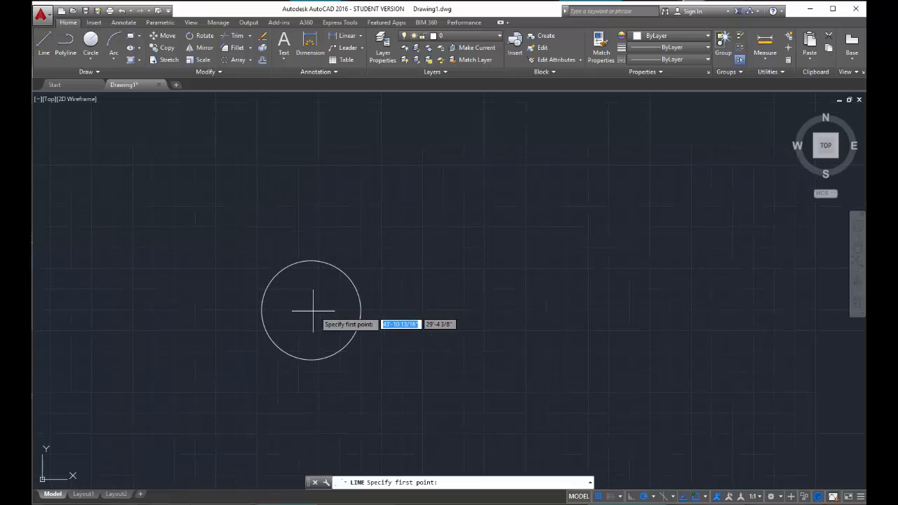
{"action": "left_click", "coordinate": [361, 309]}
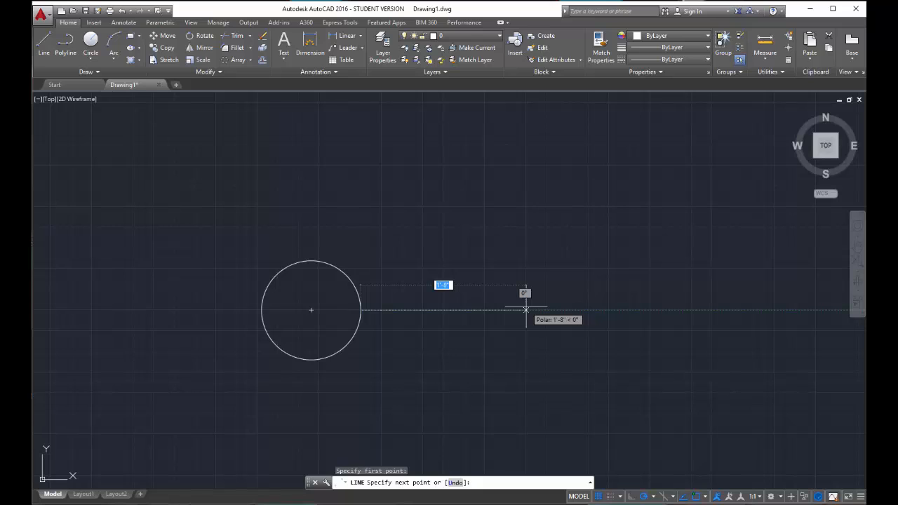
{"action": "key", "text": "Return"}
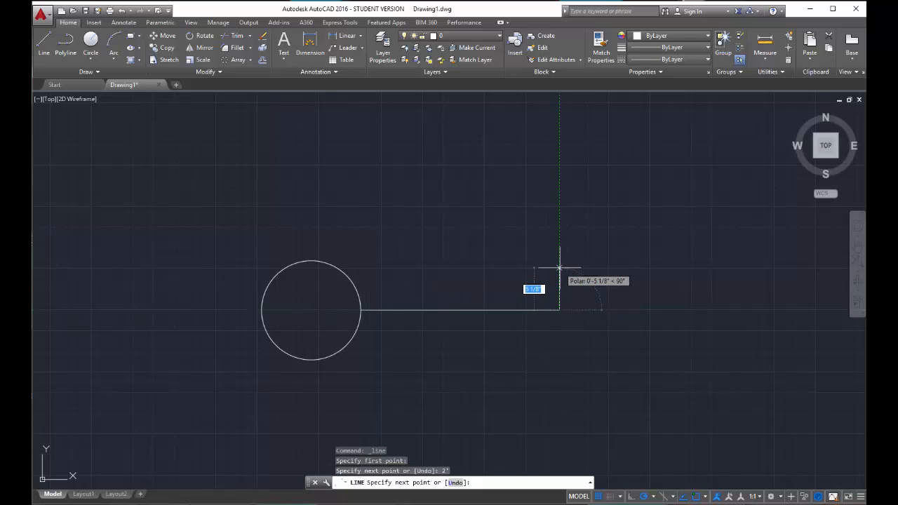
{"action": "type", "text": "6"}
{"action": "key", "text": "Return"}
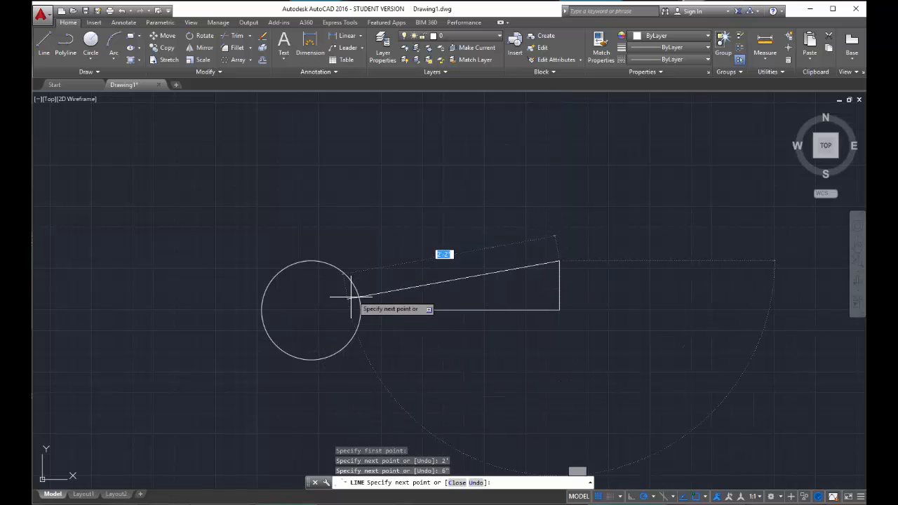
{"action": "left_click", "coordinate": [314, 310]}
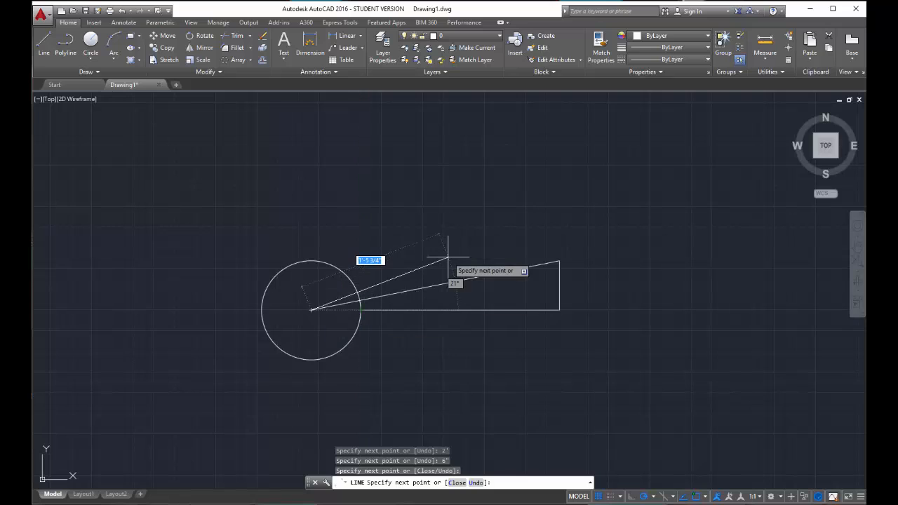
{"action": "key", "text": "Escape"}
Trim the part of the sloping blade line inside the hub, using the circle as the cutting edge.
{"action": "type", "text": "trim"}
{"action": "key", "text": "Return"}
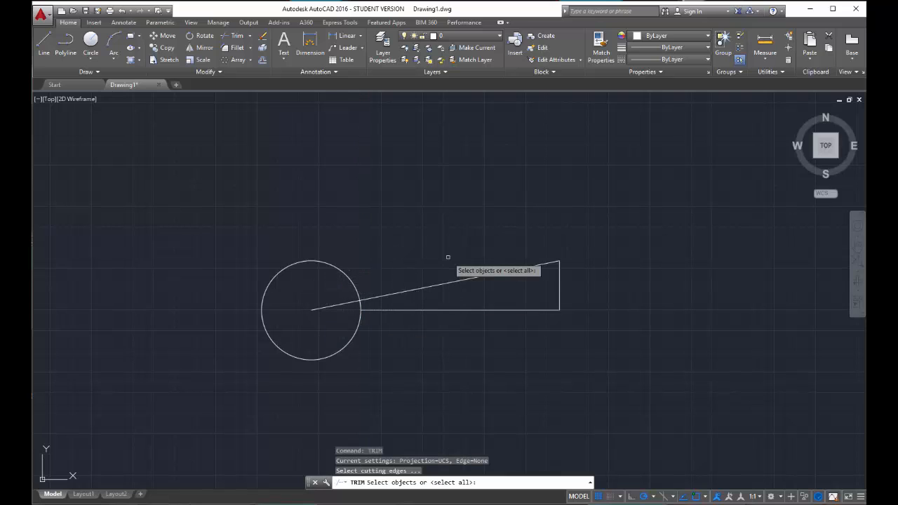
{"action": "left_click", "coordinate": [340, 271]}
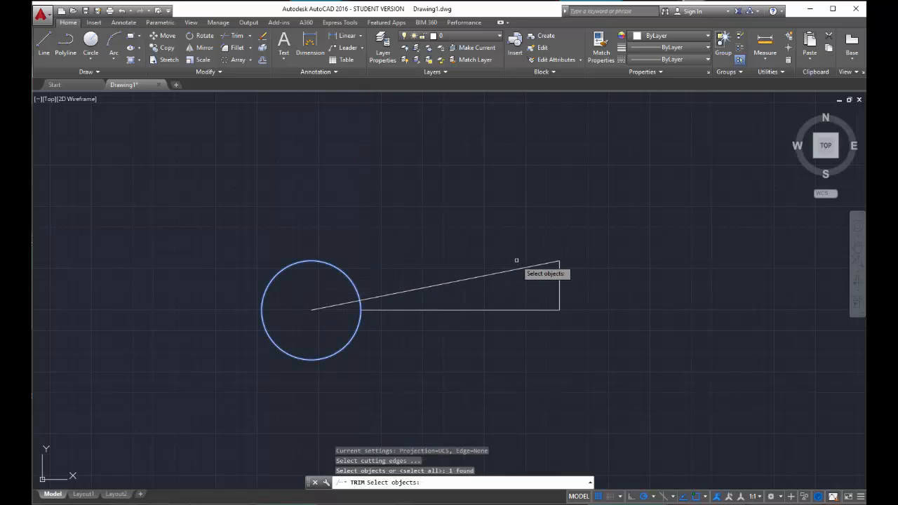
{"action": "key", "text": "Return"}
{"action": "left_click", "coordinate": [330, 305]}
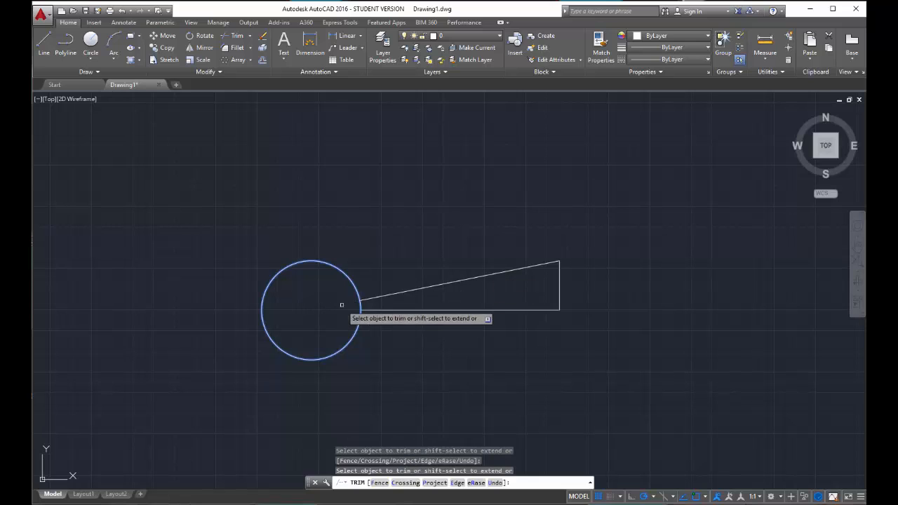
{"action": "key", "text": "Escape"}
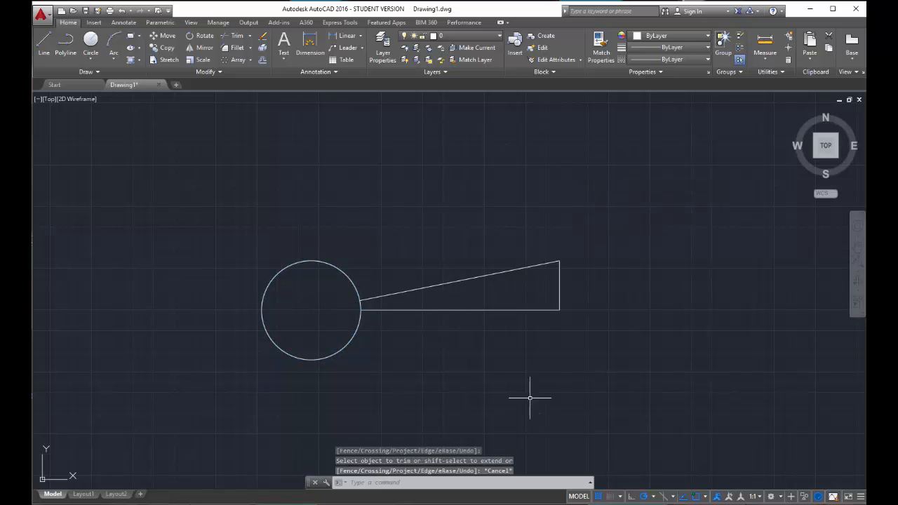
Create a polar array of the three blade lines around the hub's center with 5 items.
{"action": "left_click", "coordinate": [587, 341]}
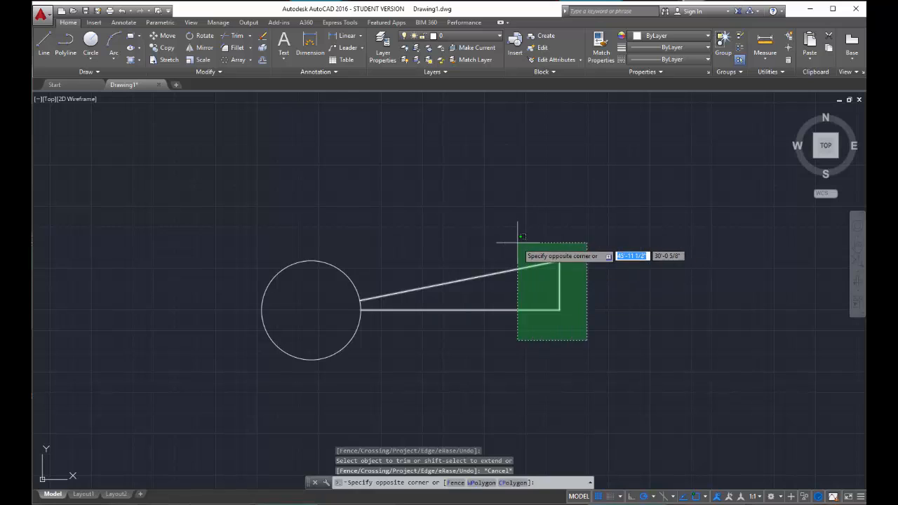
{"action": "left_click", "coordinate": [516, 241]}
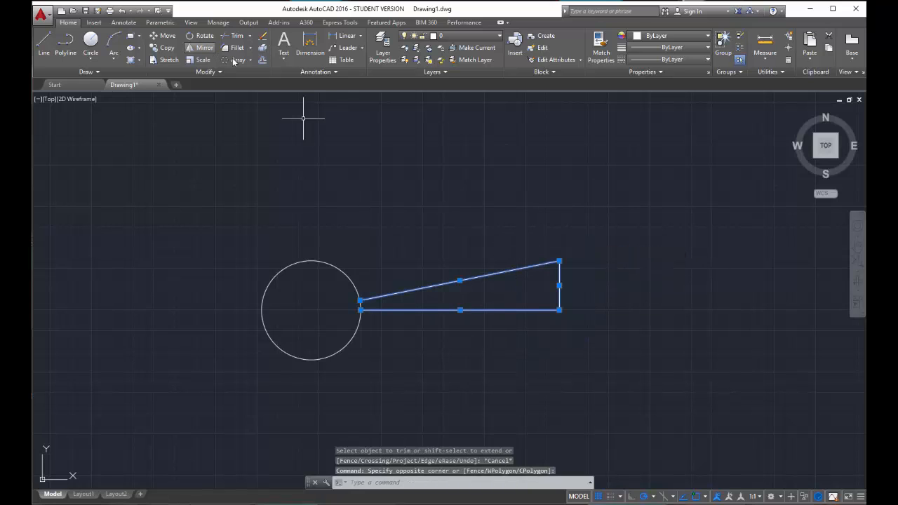
{"action": "left_click", "coordinate": [239, 60]}
{"action": "left_click", "coordinate": [295, 119]}
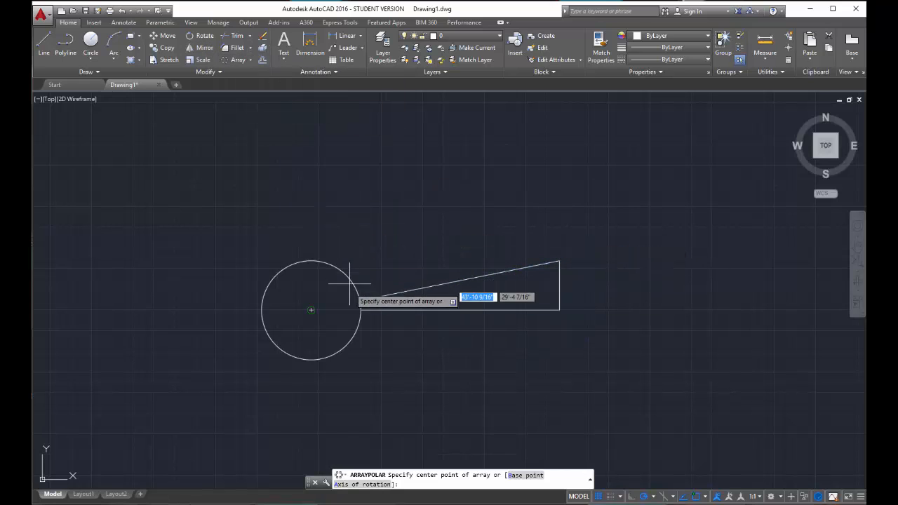
{"action": "left_click", "coordinate": [311, 309]}
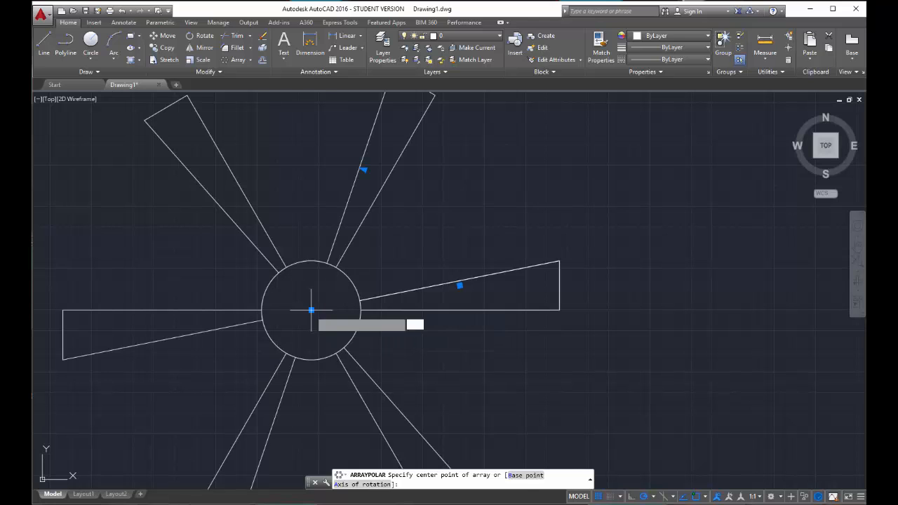
{"action": "scroll", "coordinate": [370, 306], "scroll_direction": "down", "scroll_amount": 4}
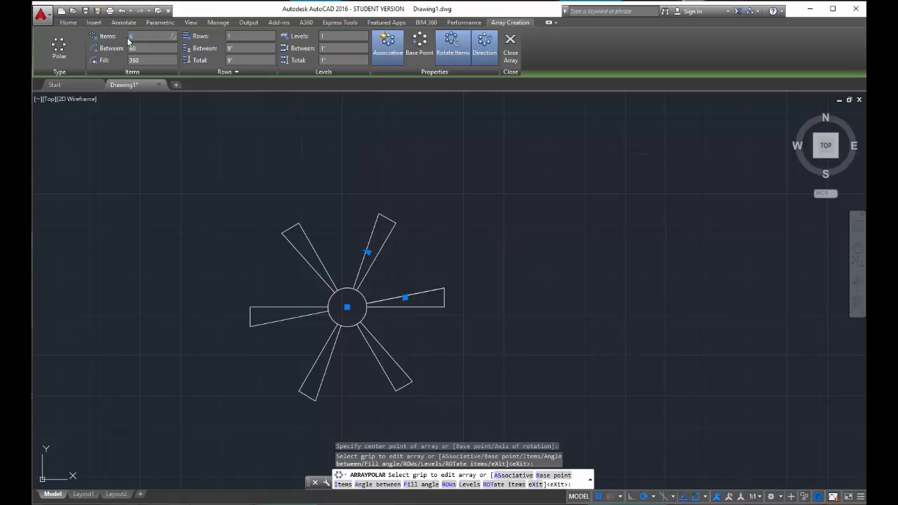
{"action": "type", "text": "5"}
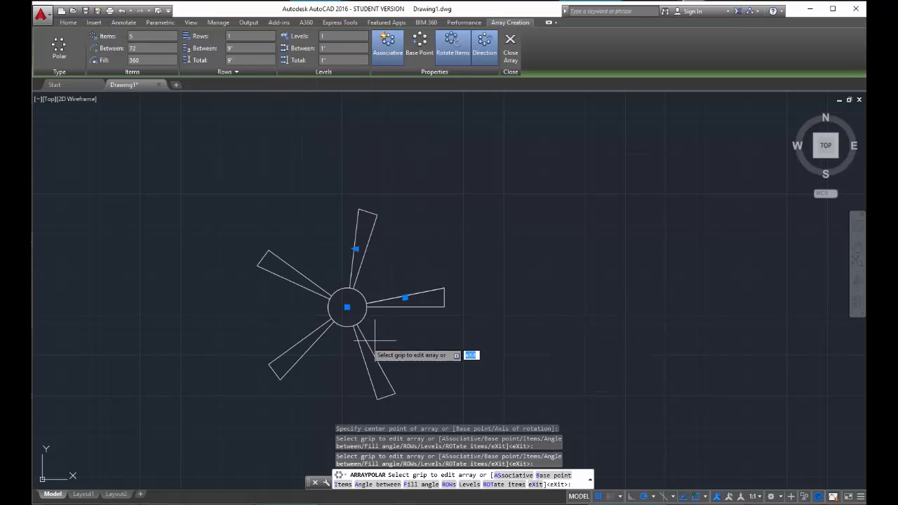
Finish the five-blade array, then delete it and keep only the hub circle.
{"action": "scroll", "coordinate": [385, 400], "scroll_direction": "up", "scroll_amount": 4}
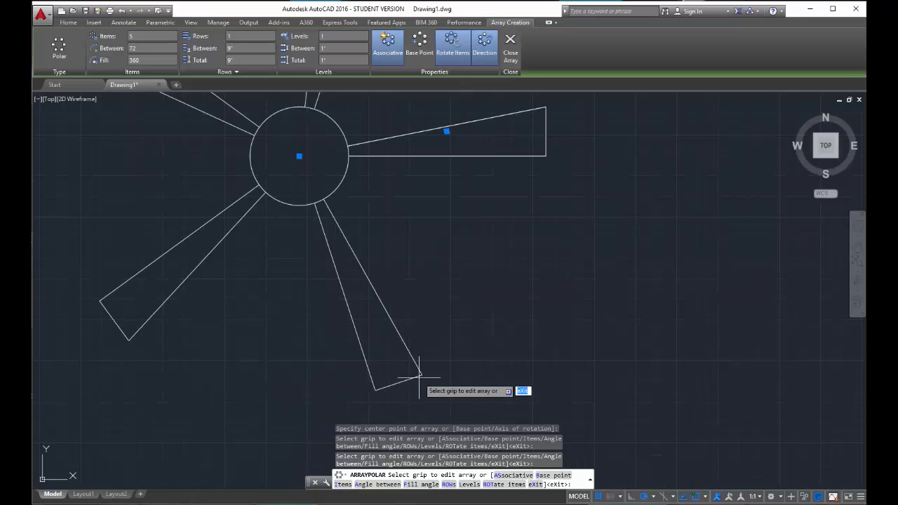
{"action": "middle_click_drag", "start_coordinate": [139, 335], "coordinate": [221, 427]}
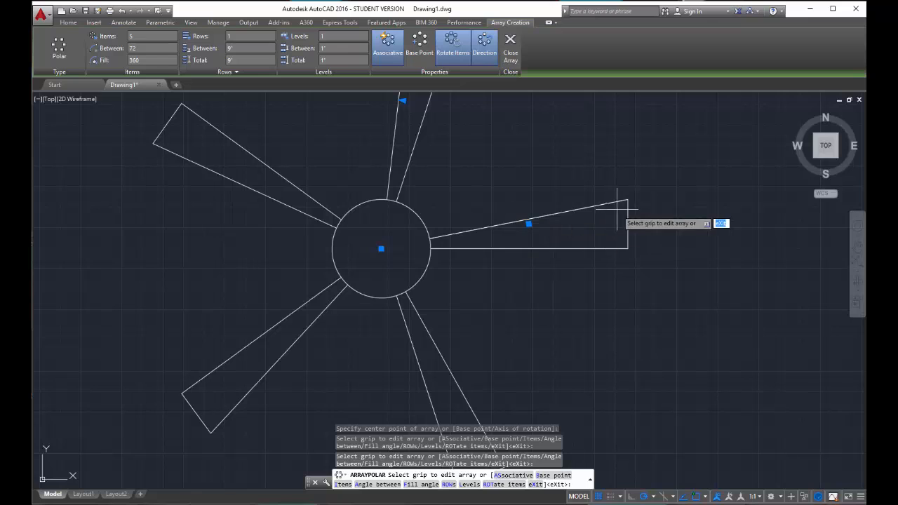
{"action": "scroll", "coordinate": [502, 260], "scroll_direction": "down", "scroll_amount": 2}
{"action": "scroll", "coordinate": [457, 249], "scroll_direction": "up", "scroll_amount": 2}
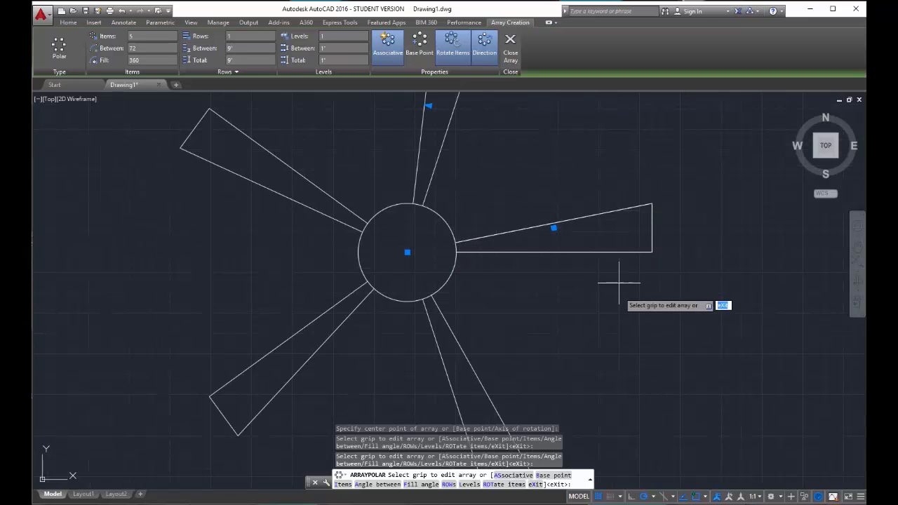
{"action": "scroll", "coordinate": [424, 270], "scroll_direction": "down", "scroll_amount": 2}
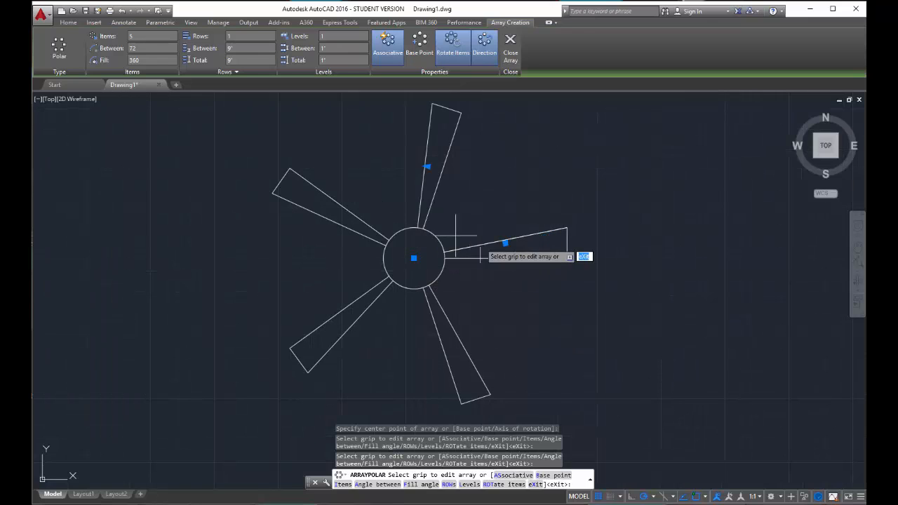
{"action": "key", "text": "Return"}
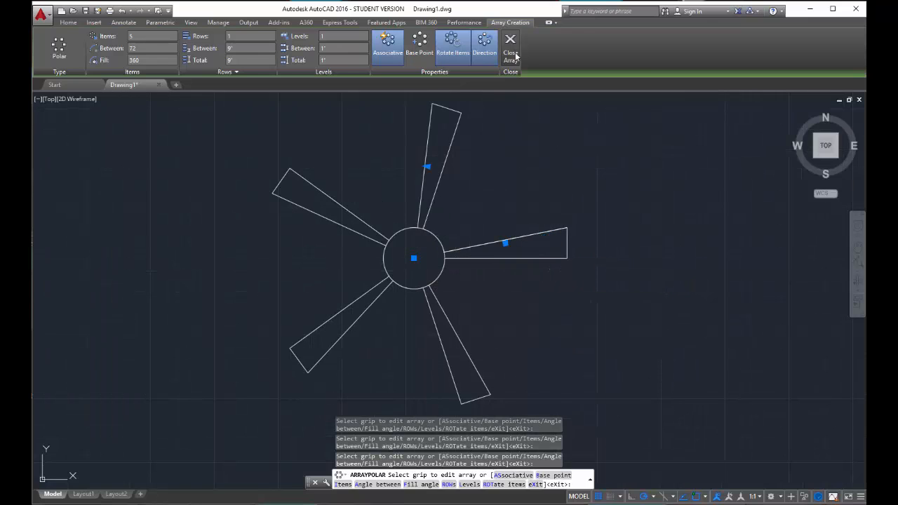
{"action": "left_click", "coordinate": [551, 228]}
{"action": "key", "text": "Delete"}
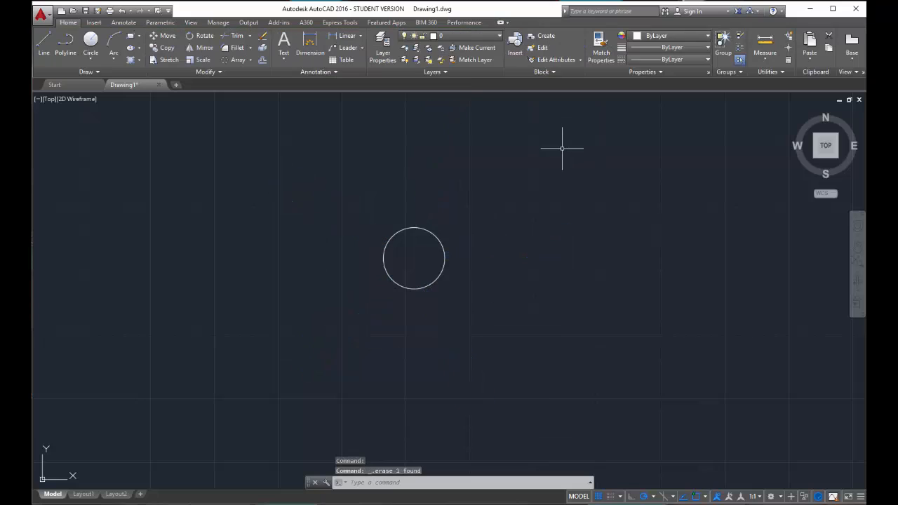
Draw a blade outline from the hub's right quadrant: 2' right, 6" slanting up toward the hub, and a sloping line ending just inside the circle.
{"action": "type", "text": "l"}
{"action": "key", "text": "Return"}
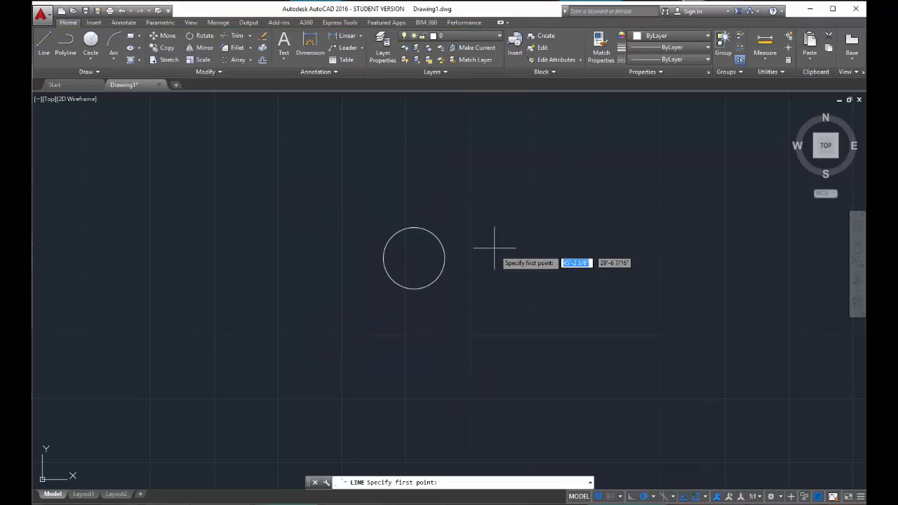
{"action": "left_click", "coordinate": [444, 259]}
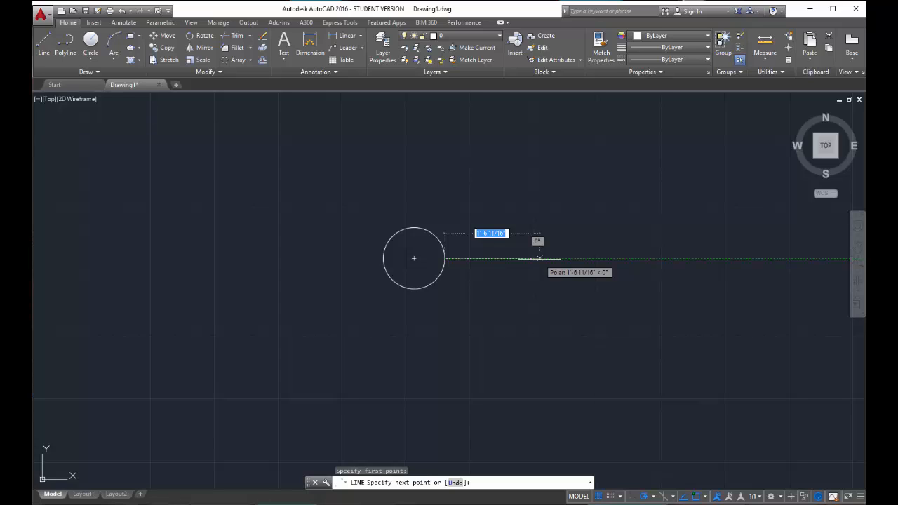
{"action": "type", "text": "2"}
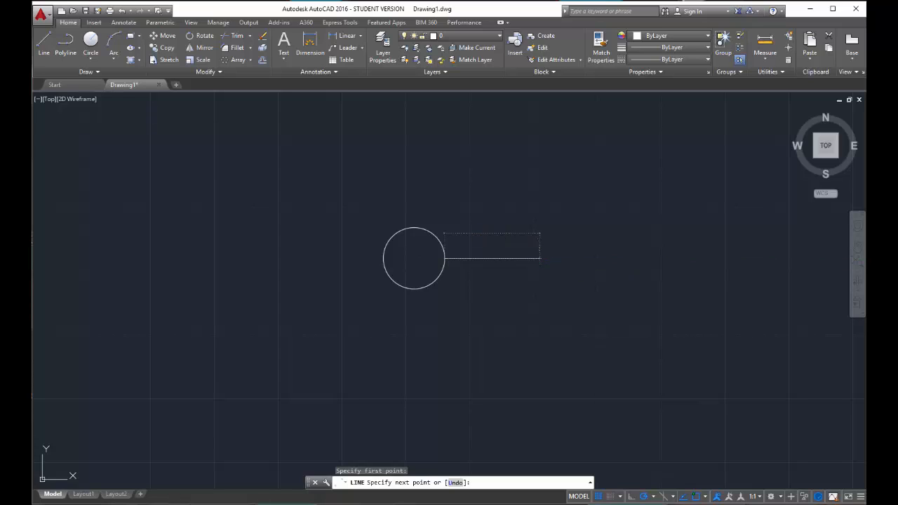
{"action": "key", "text": "Return"}
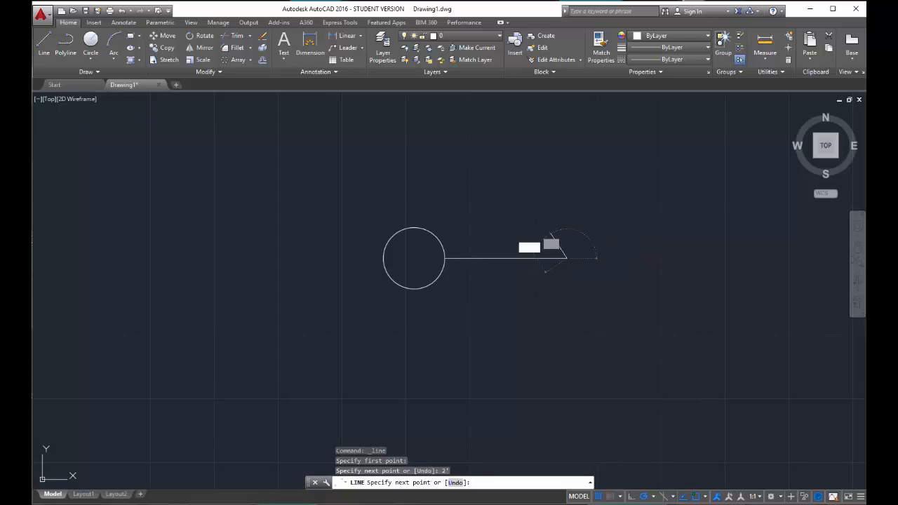
{"action": "key", "text": "Return"}
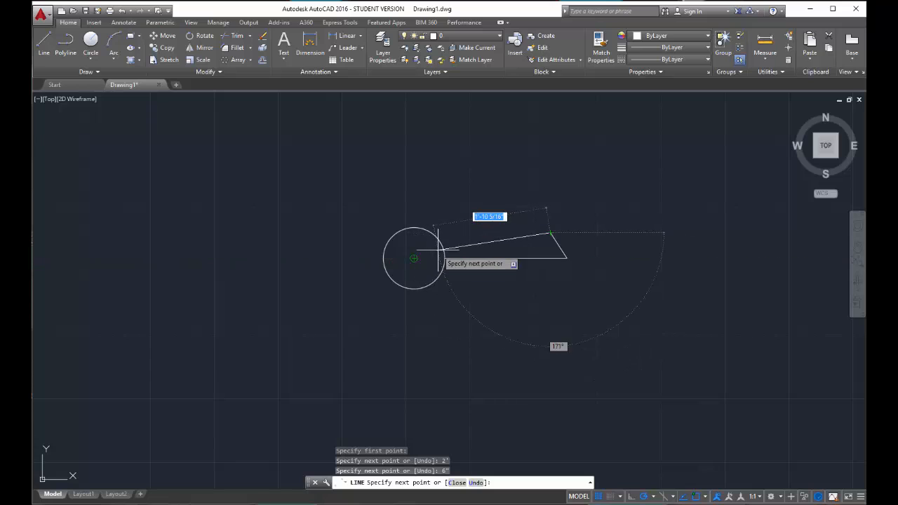
{"action": "scroll", "coordinate": [436, 249], "scroll_direction": "up", "scroll_amount": 4}
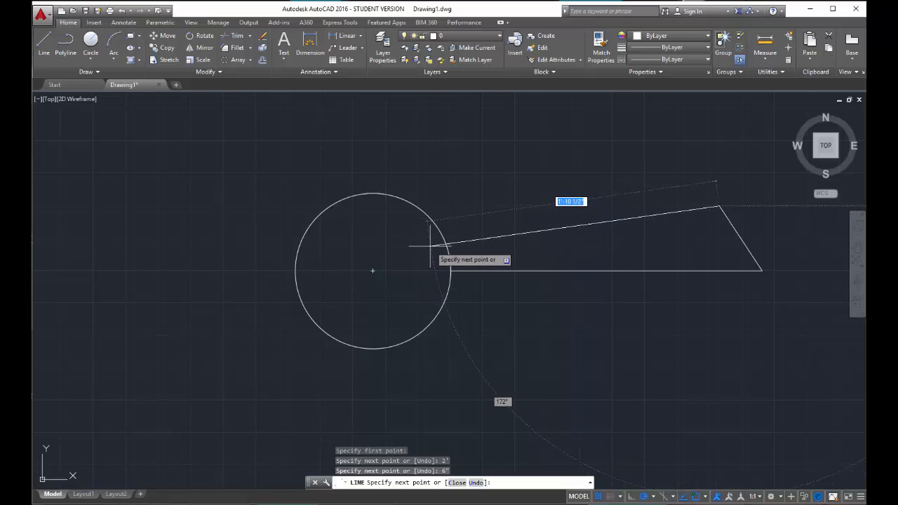
{"action": "left_click", "coordinate": [430, 245]}
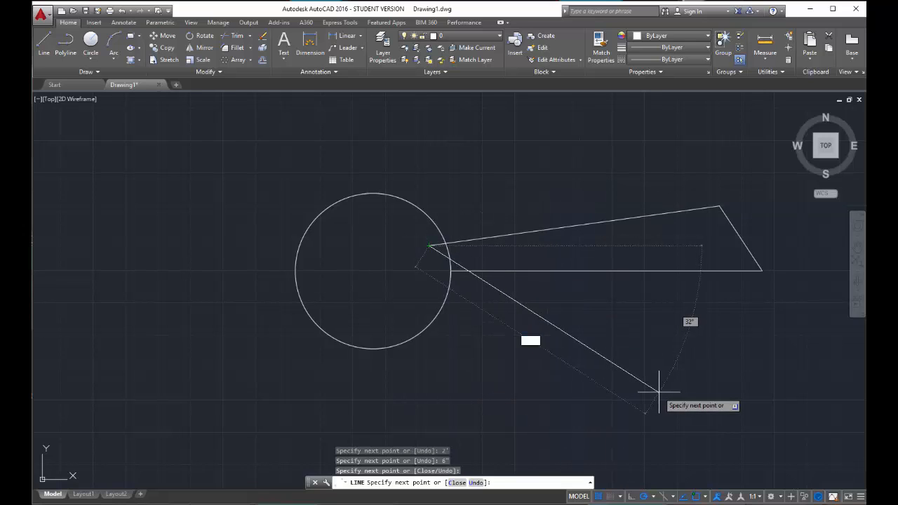
{"action": "key", "text": "Escape"}
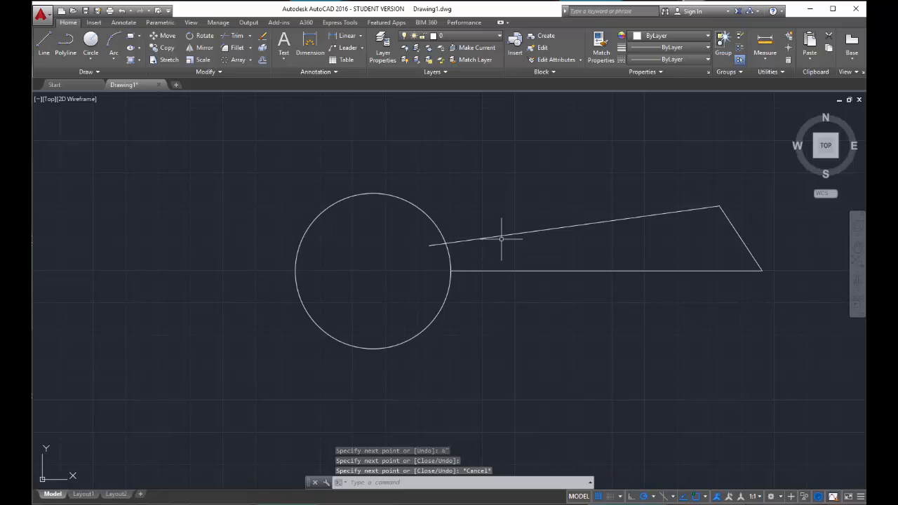
Trim the short end of the sloping blade line inside the hub, using the circle as the cutting edge.
{"action": "key", "text": "Return"}
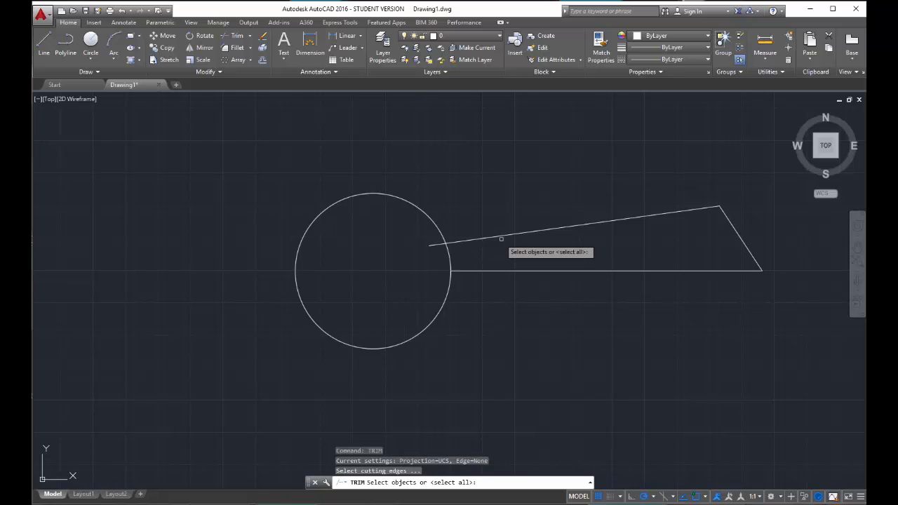
{"action": "left_click", "coordinate": [415, 205]}
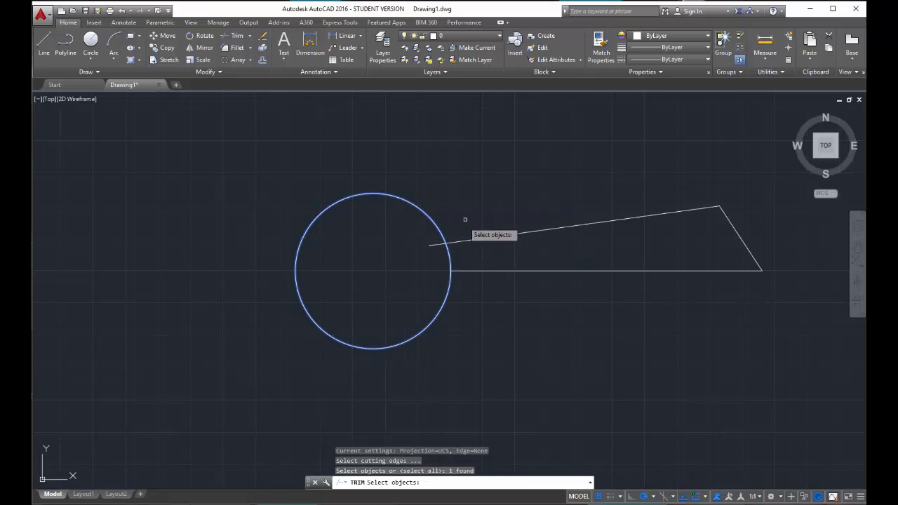
{"action": "key", "text": "Return"}
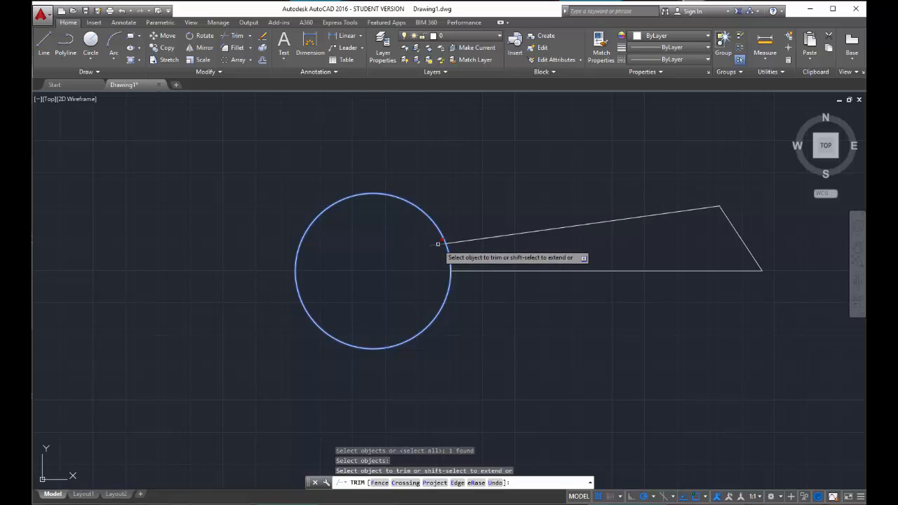
{"action": "left_click", "coordinate": [439, 245]}
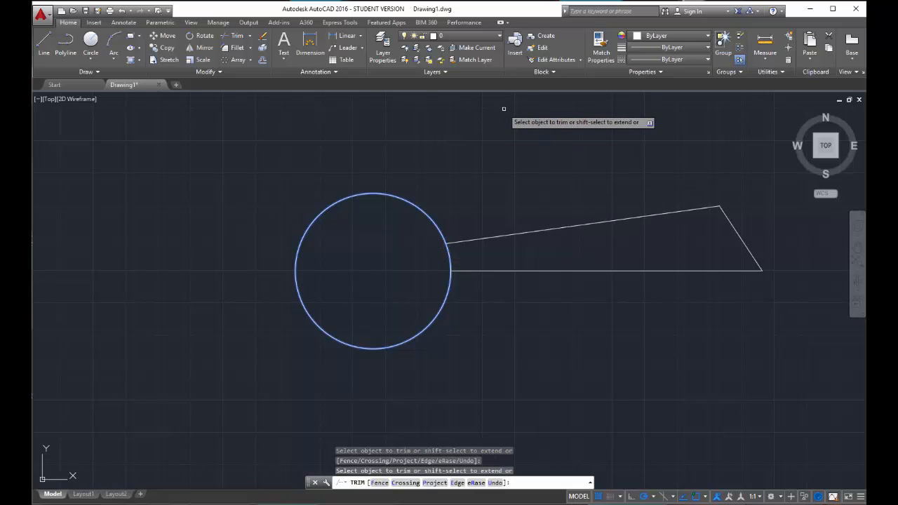
{"action": "key", "text": "Escape"}
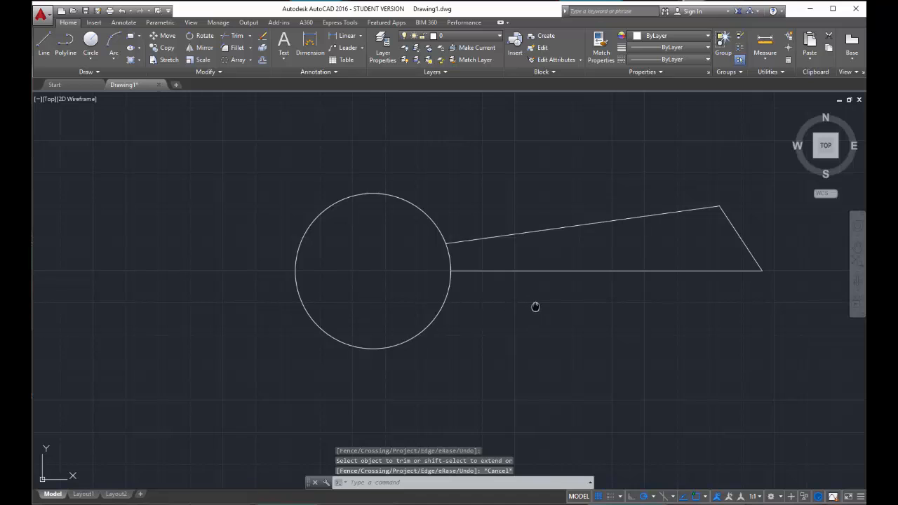
Draw a 1.5" vertical line upward from the blade's lower edge, starting 4" to the right of the hub's quadrant.
{"action": "middle_click_drag", "start_coordinate": [535, 306], "coordinate": [426, 315]}
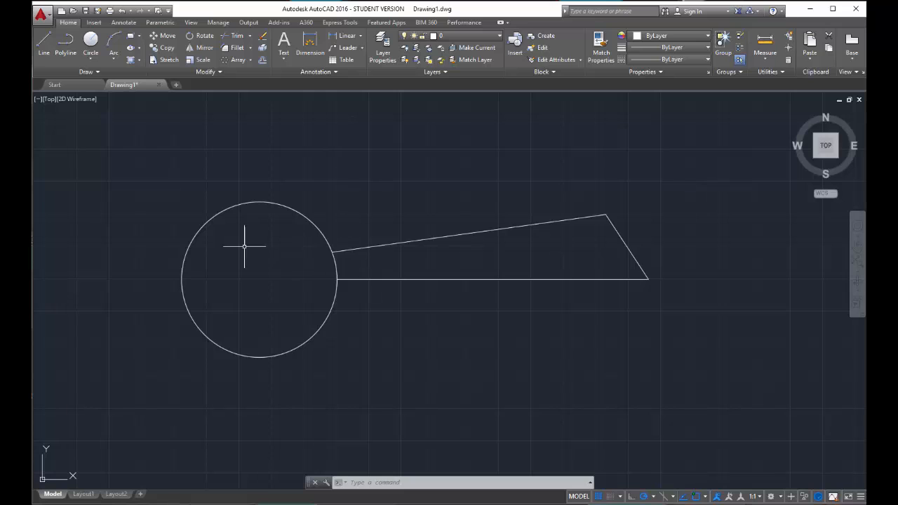
{"action": "left_click", "coordinate": [46, 37]}
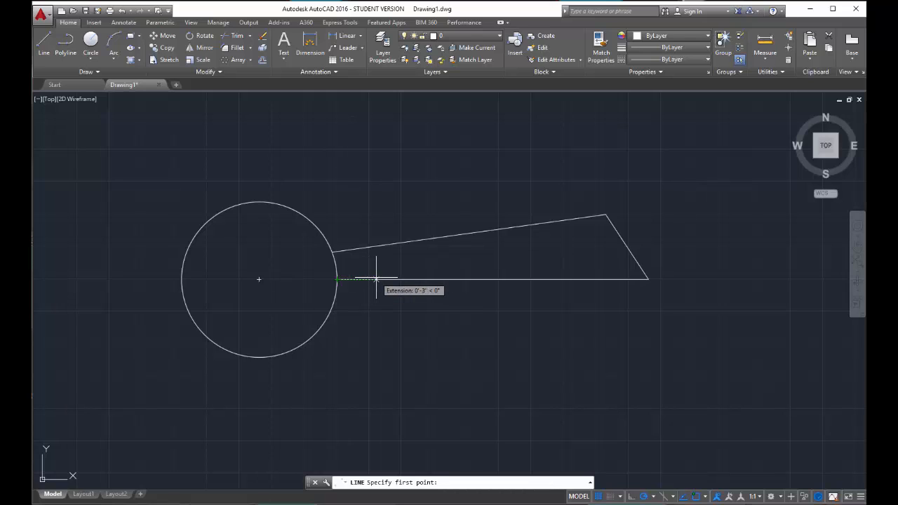
{"action": "type", "text": "4"}
{"action": "key", "text": "Return"}
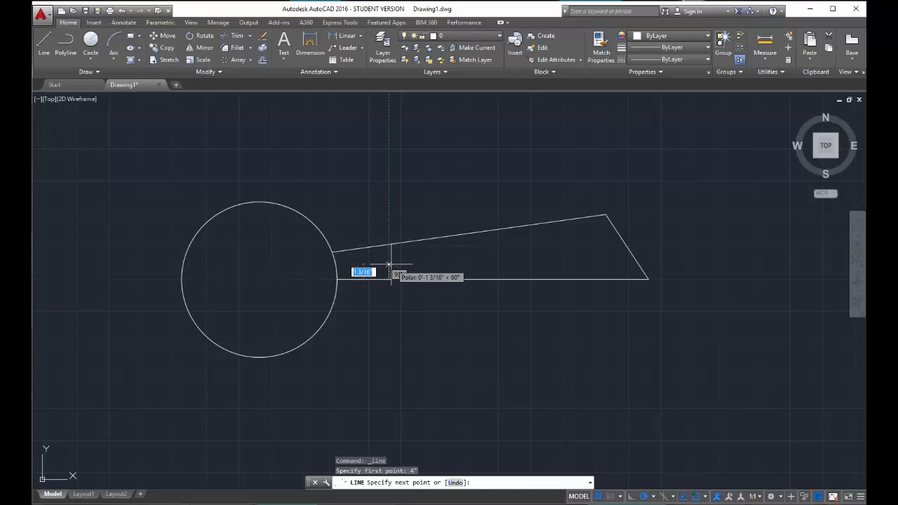
{"action": "type", "text": "1"}
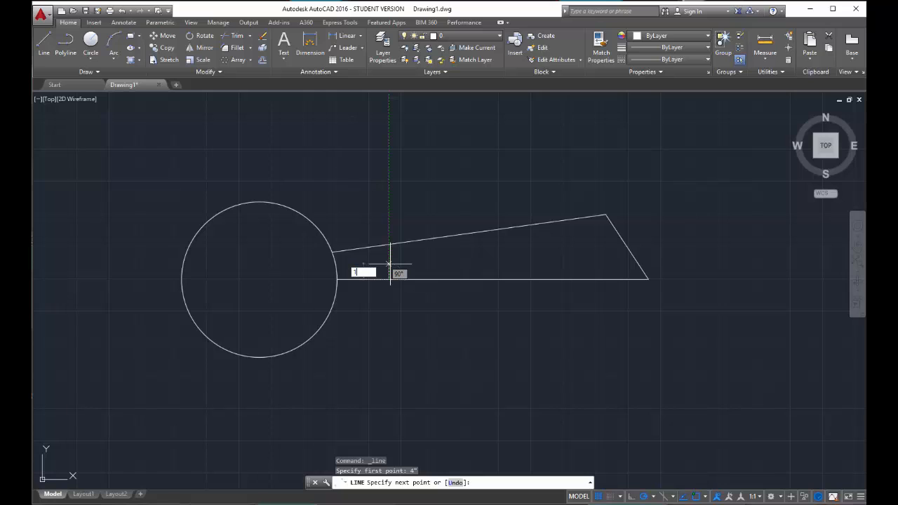
{"action": "type", "text": ".5"}
{"action": "key", "text": "Return"}
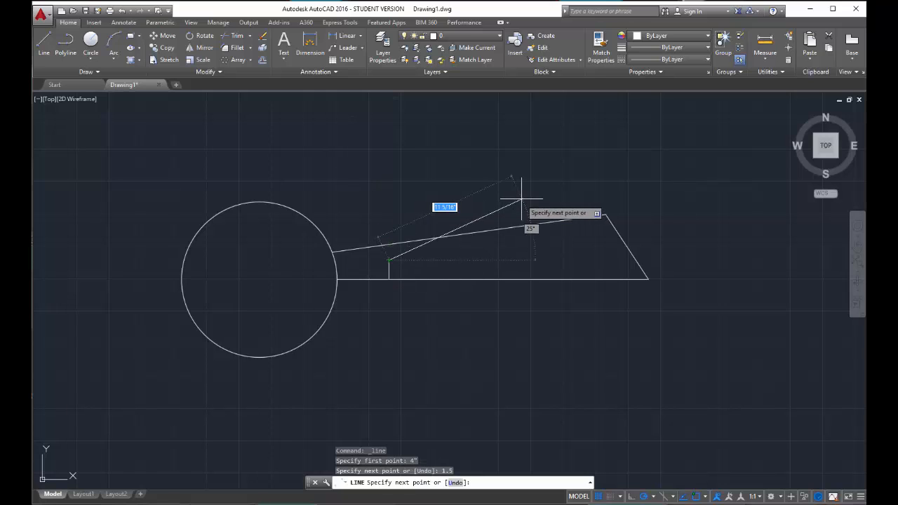
{"action": "key", "text": "Escape"}
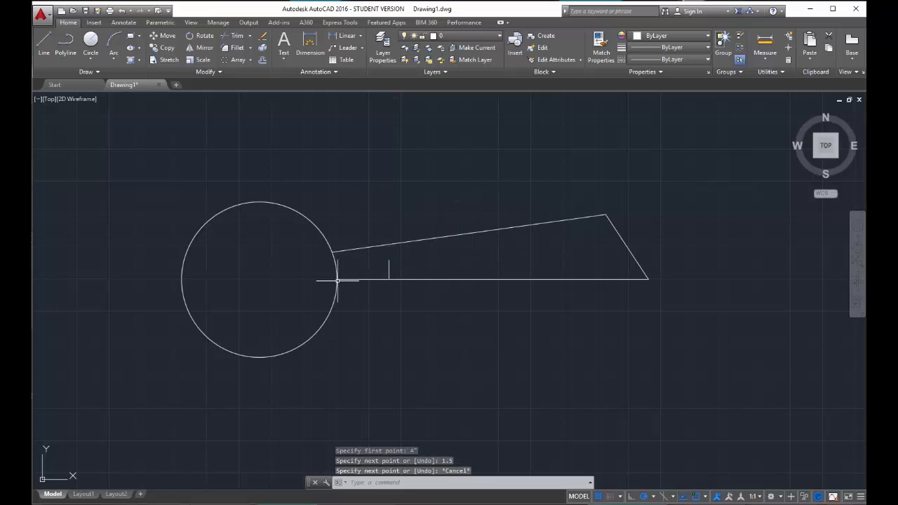
Offset the sloping blade line downward by the vertical gap between the short line's upper endpoint and the sloping line.
{"action": "scroll", "coordinate": [343, 279], "scroll_direction": "up", "scroll_amount": 2}
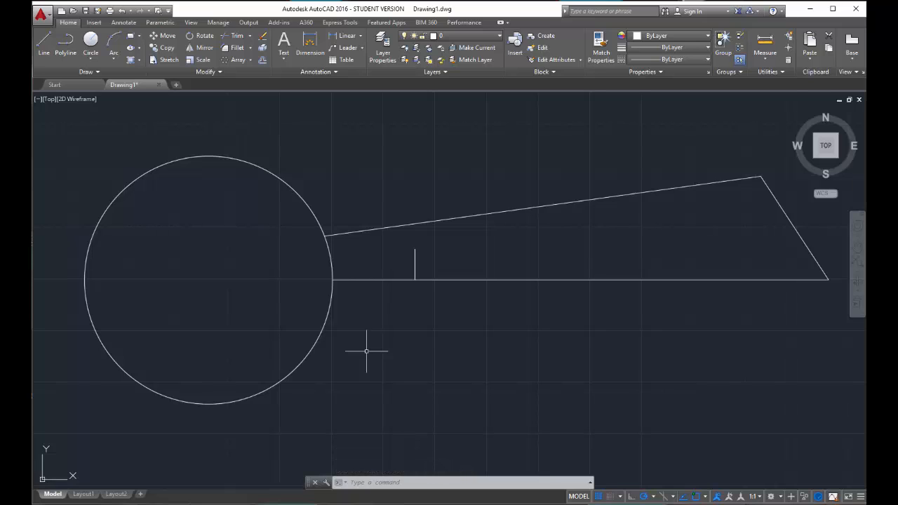
{"action": "left_click", "coordinate": [263, 59]}
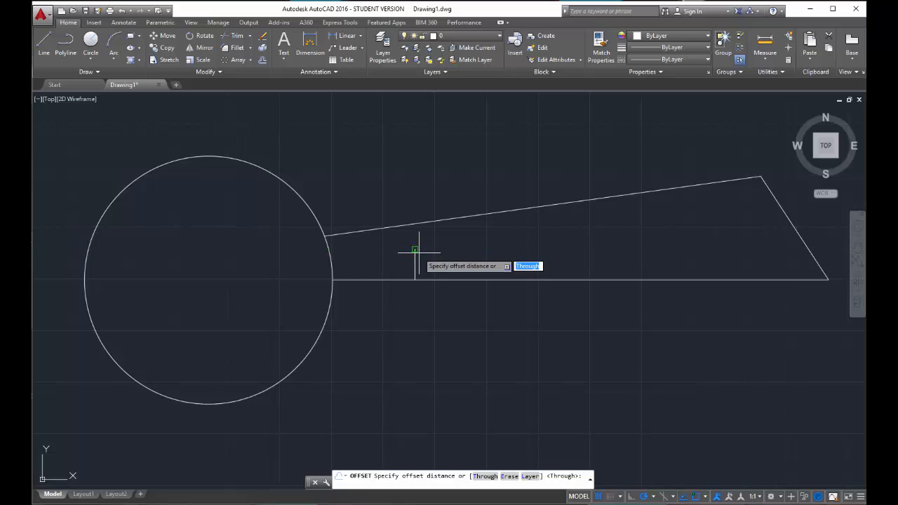
{"action": "left_click", "coordinate": [414, 250]}
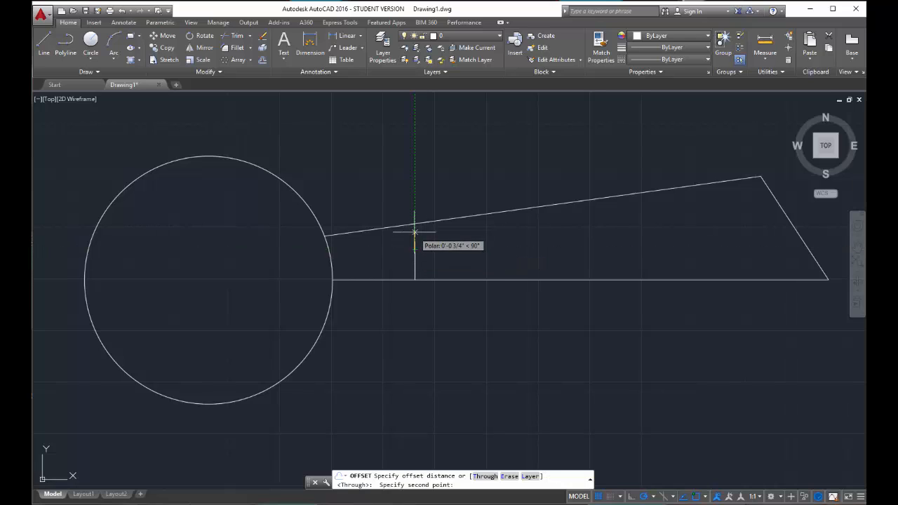
{"action": "left_click", "coordinate": [415, 224]}
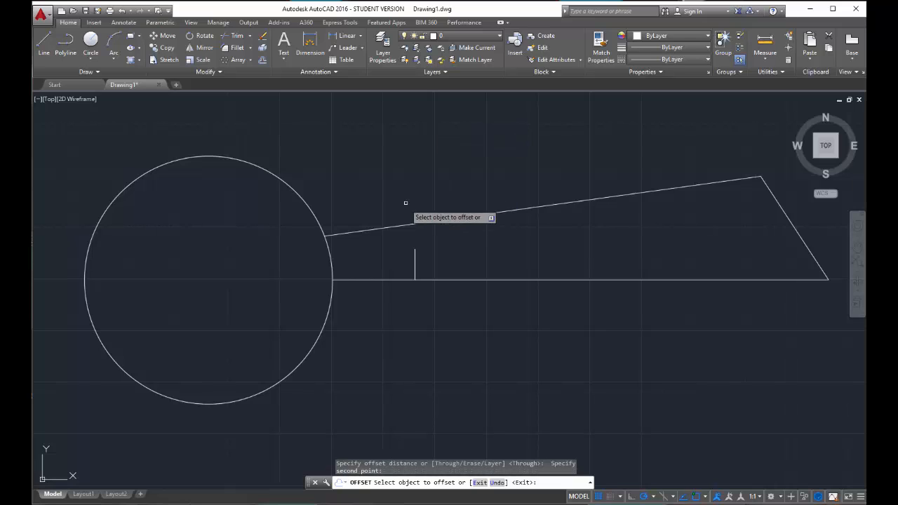
{"action": "left_click", "coordinate": [366, 230]}
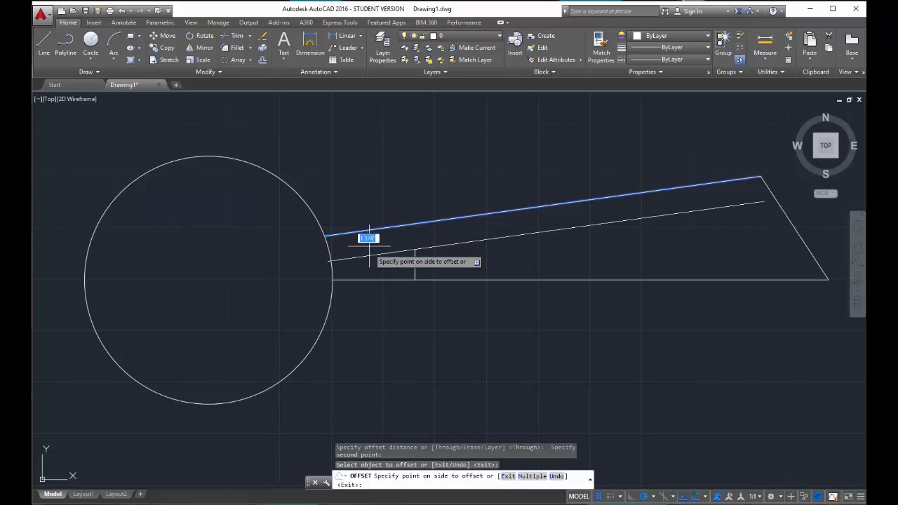
{"action": "left_click", "coordinate": [415, 250]}
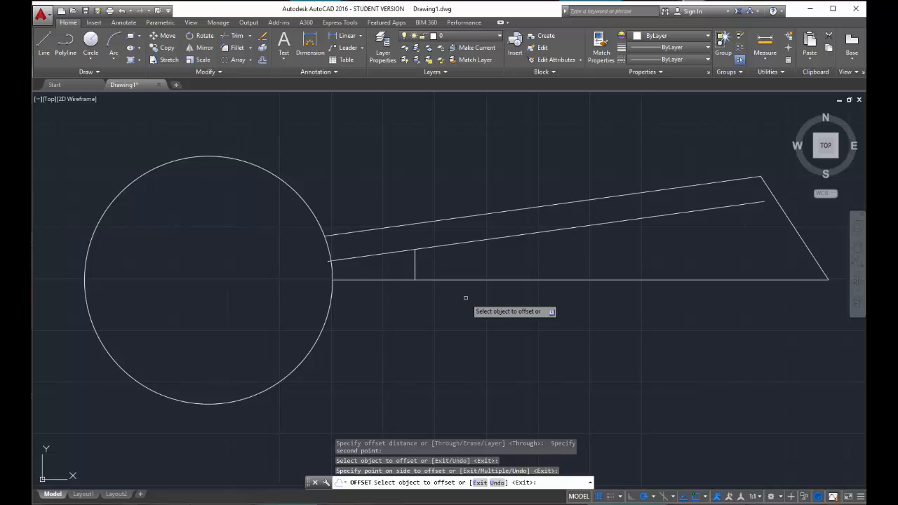
{"action": "key", "text": "Escape"}
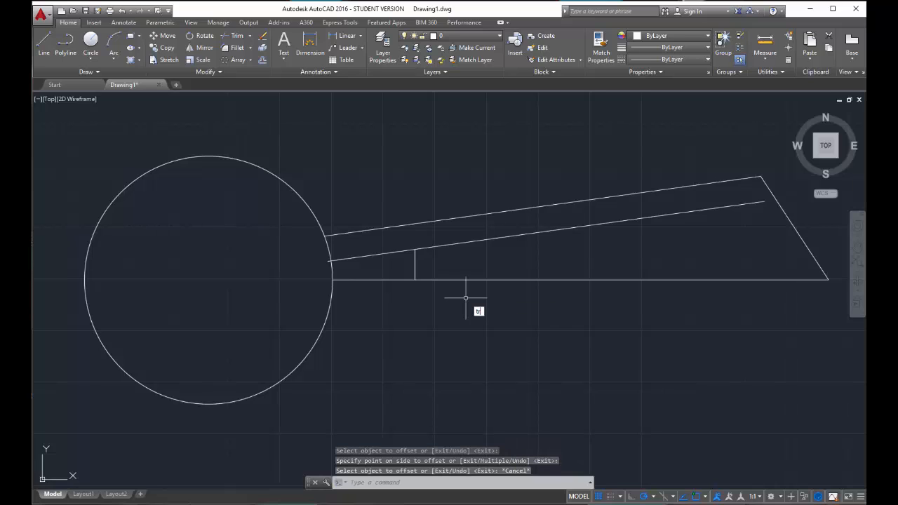
Trim the offset line beyond the short vertical line and inside the hub, using all objects as cutting edges.
{"action": "key", "text": "Return"}
{"action": "key", "text": "Return"}
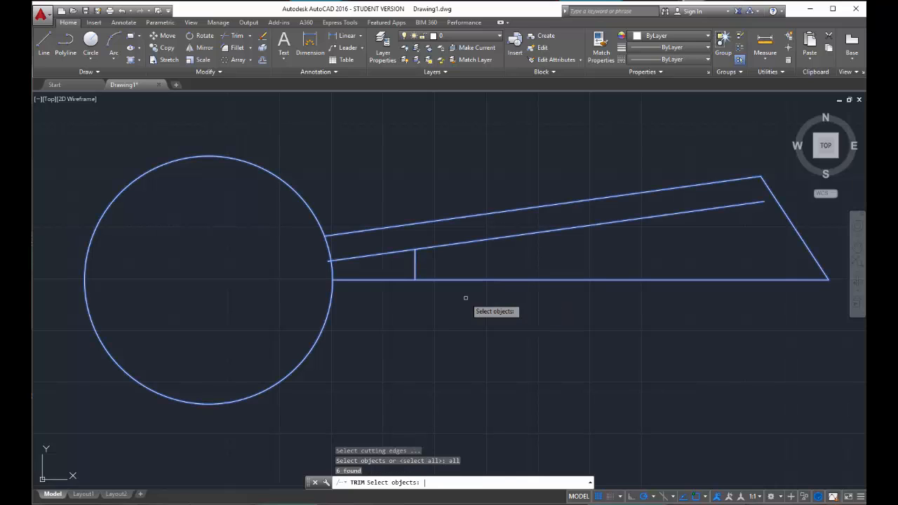
{"action": "key", "text": "Return"}
{"action": "left_click", "coordinate": [430, 247]}
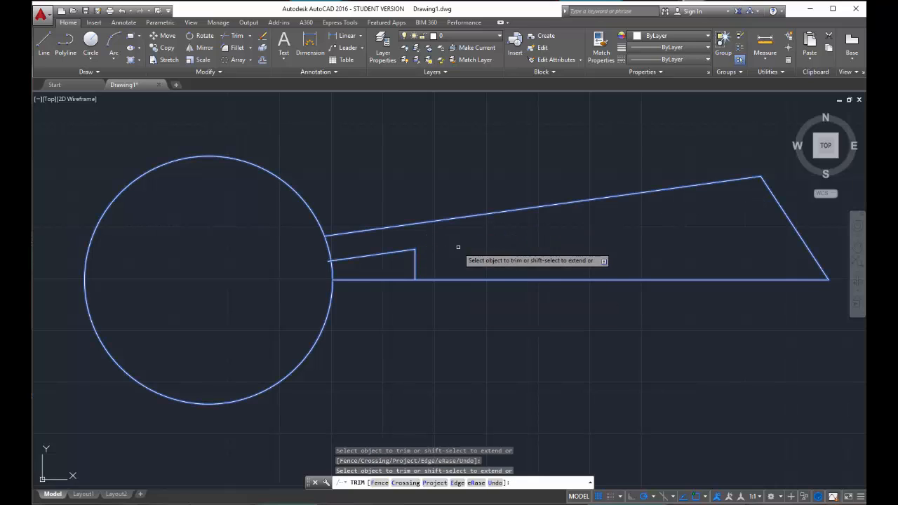
{"action": "left_click", "coordinate": [326, 262]}
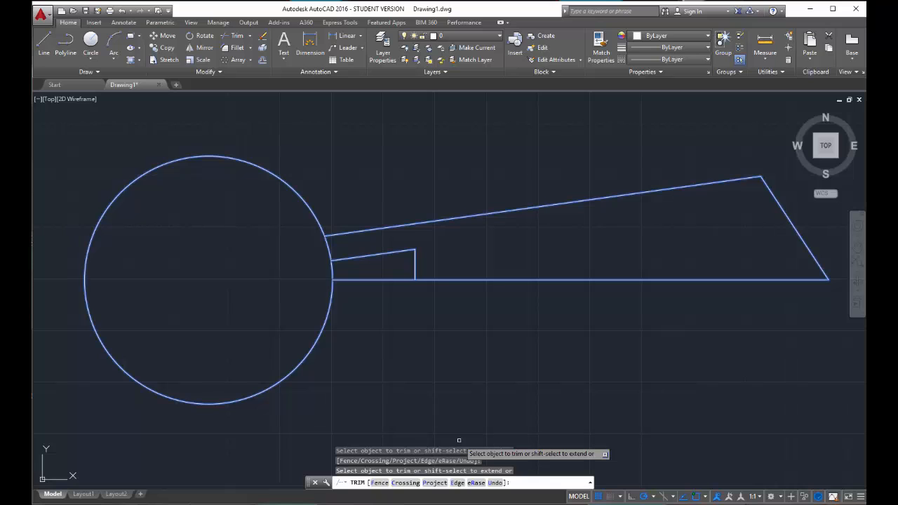
{"action": "key", "text": "Escape"}
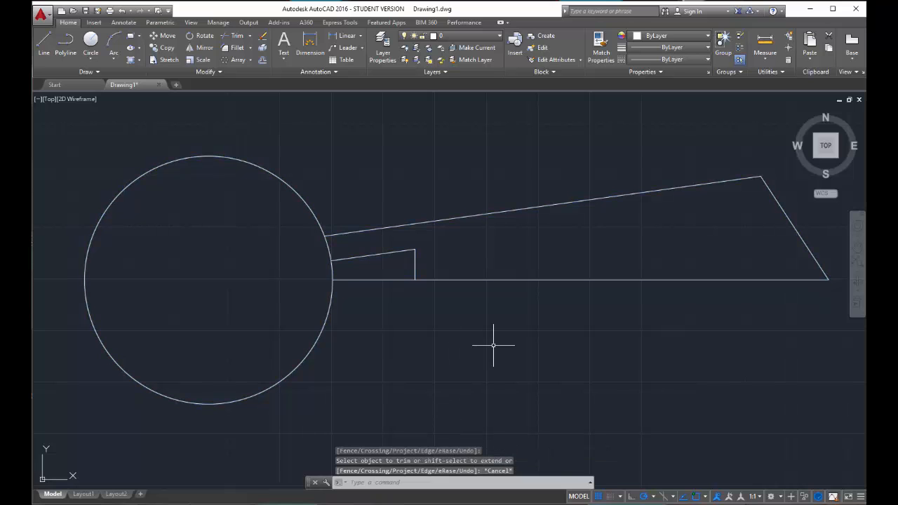
Fillet the blade's upper outer corner between the sloping line and the slanted end line with a 1" radius.
{"action": "middle_click_drag", "start_coordinate": [533, 331], "coordinate": [445, 347]}
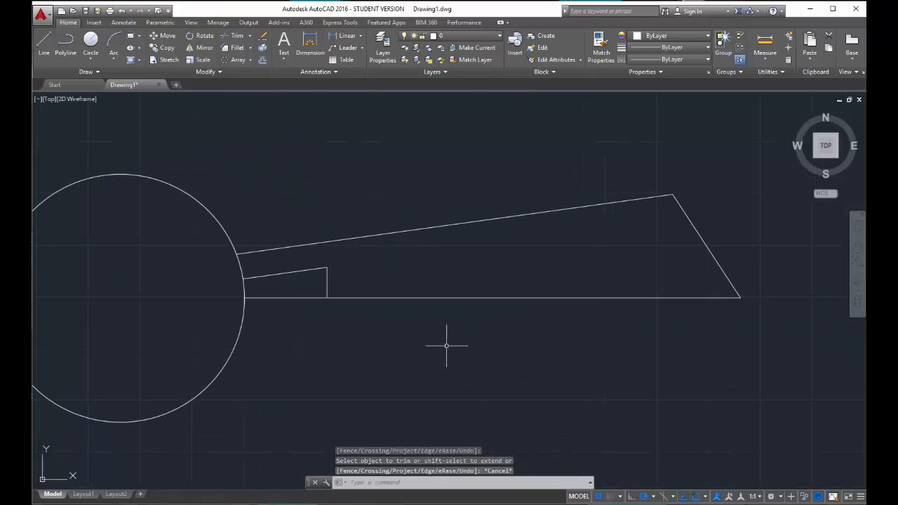
{"action": "scroll", "coordinate": [450, 337], "scroll_direction": "down", "scroll_amount": 2}
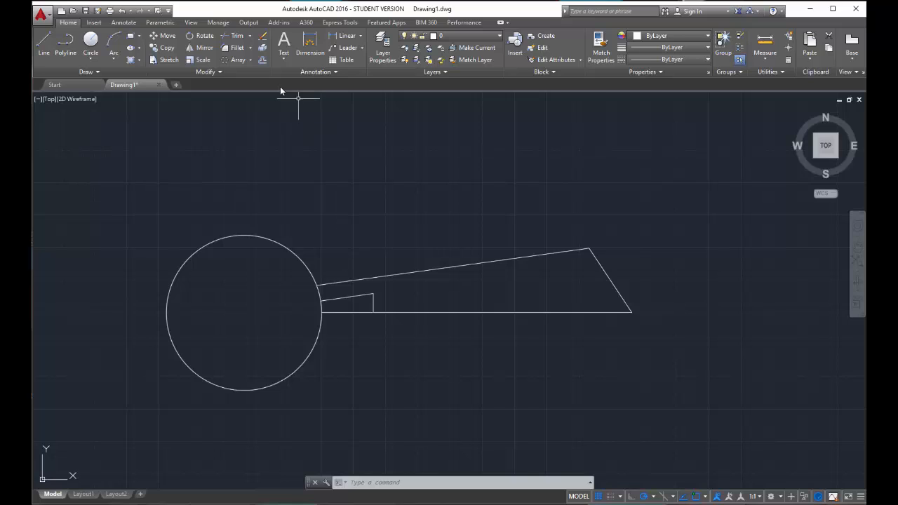
{"action": "left_click", "coordinate": [237, 48]}
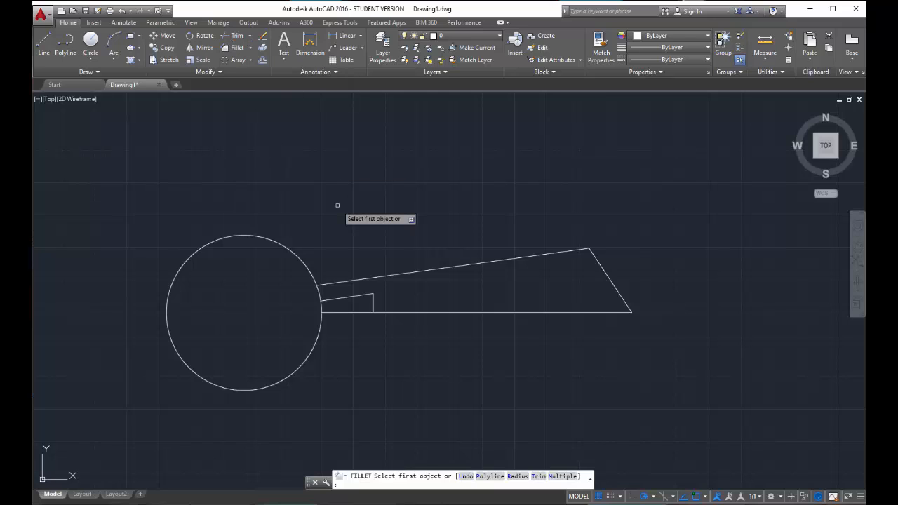
{"action": "key", "text": "Return"}
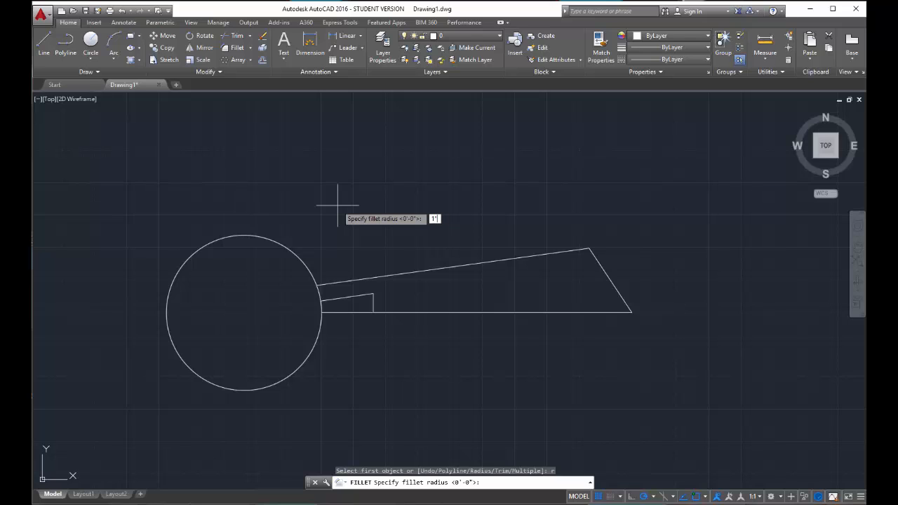
{"action": "type", "text": "1\""}
{"action": "key", "text": "Return"}
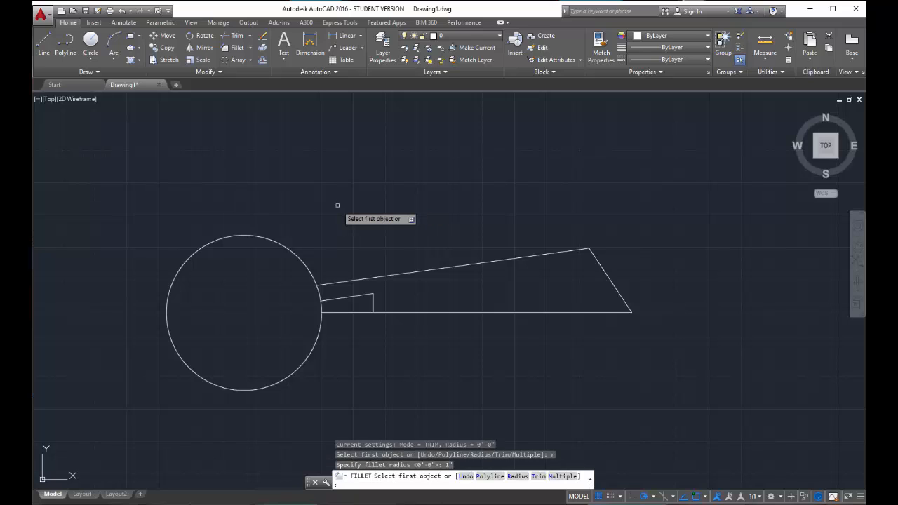
{"action": "left_click", "coordinate": [557, 252]}
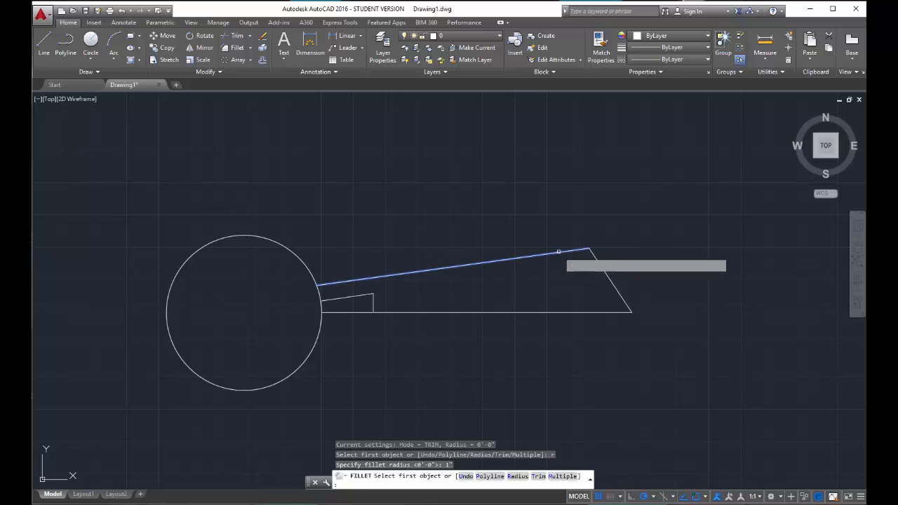
{"action": "left_click", "coordinate": [598, 258]}
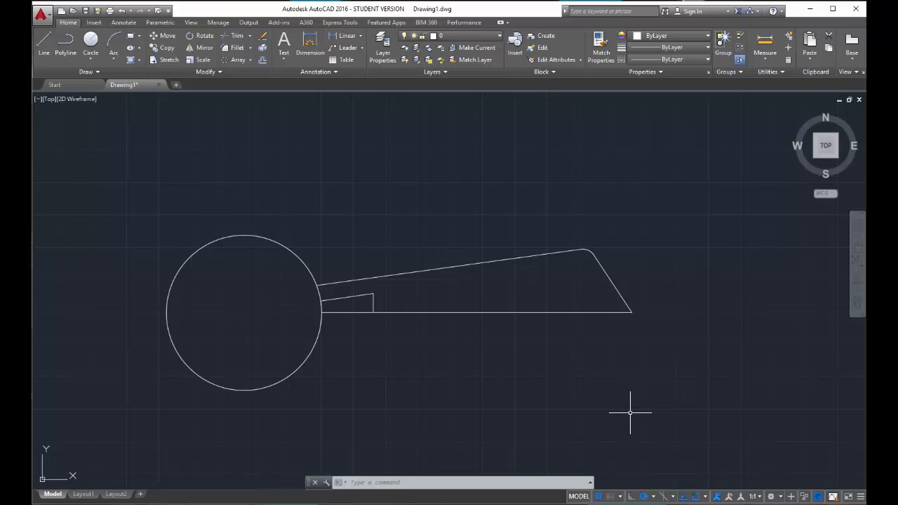
Mirror the upper blade half and bracket lines about the horizontal blade line, keeping the originals, and erase that centre line.
{"action": "left_click", "coordinate": [646, 303]}
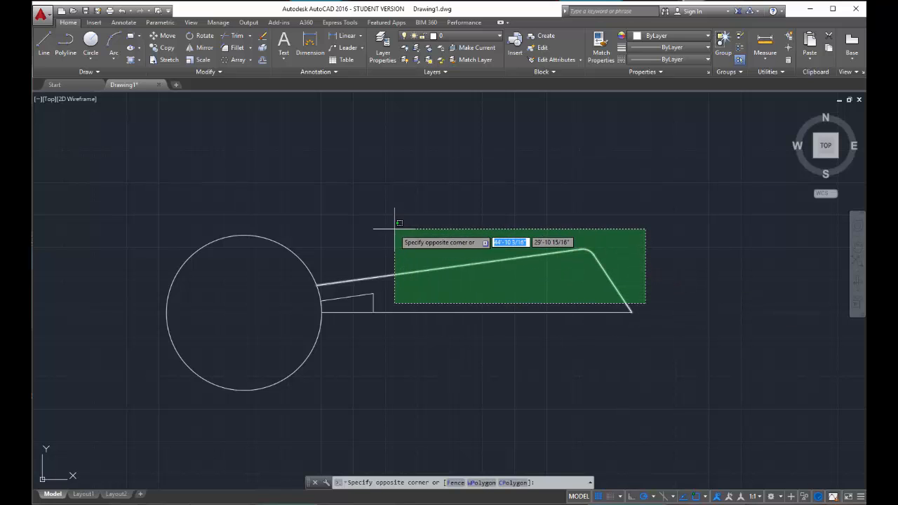
{"action": "left_click", "coordinate": [365, 224]}
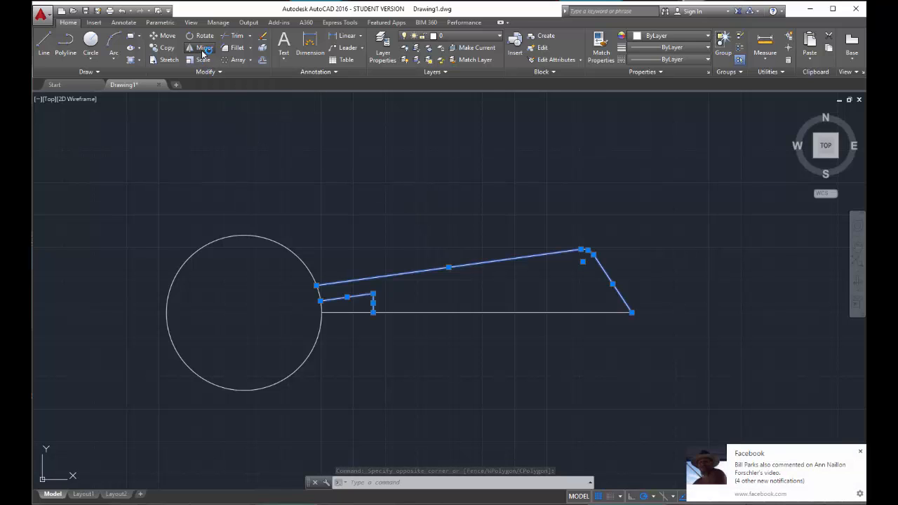
{"action": "left_click", "coordinate": [203, 49]}
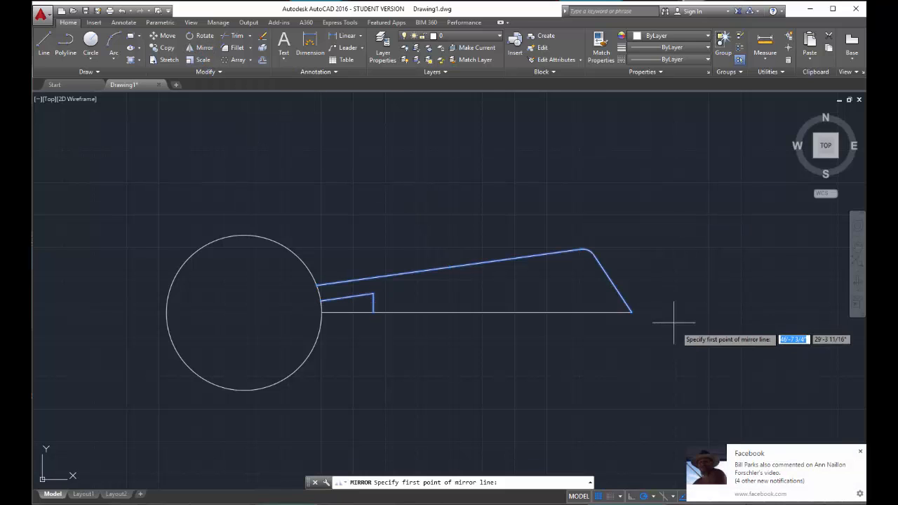
{"action": "left_click", "coordinate": [631, 312]}
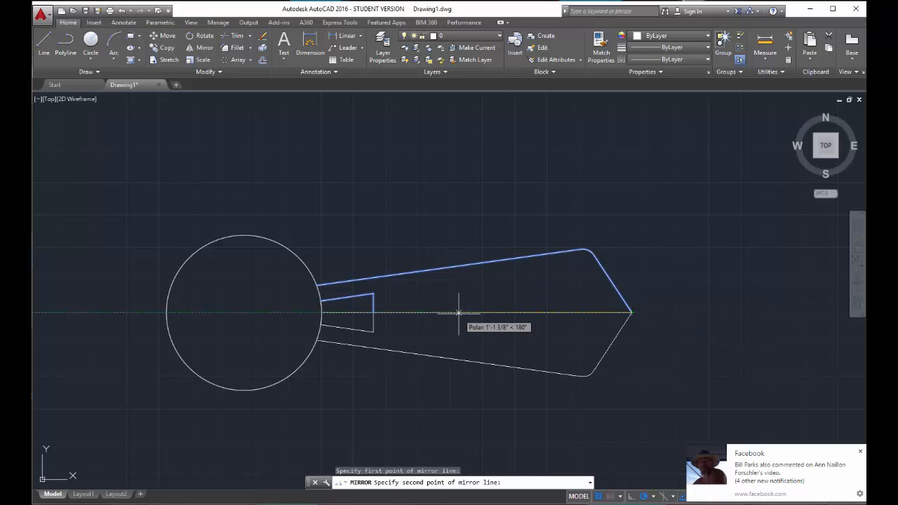
{"action": "left_click", "coordinate": [624, 312]}
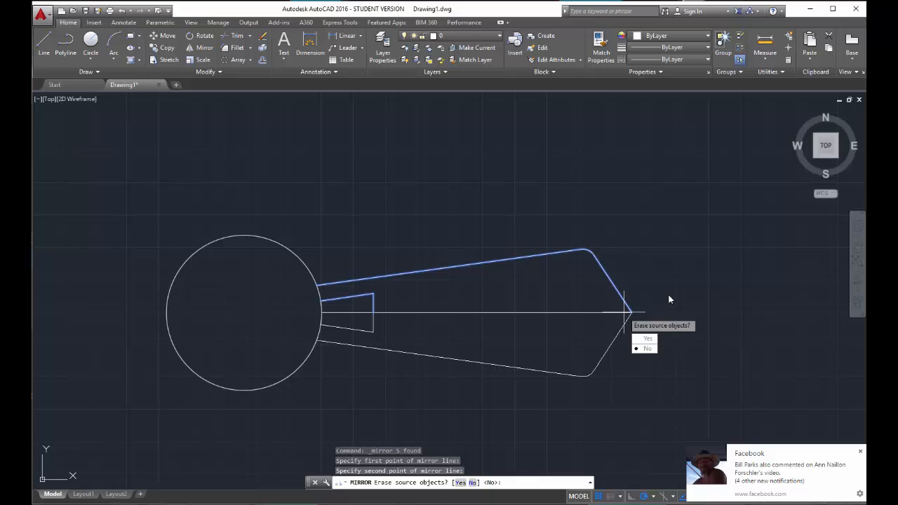
{"action": "key", "text": "Return"}
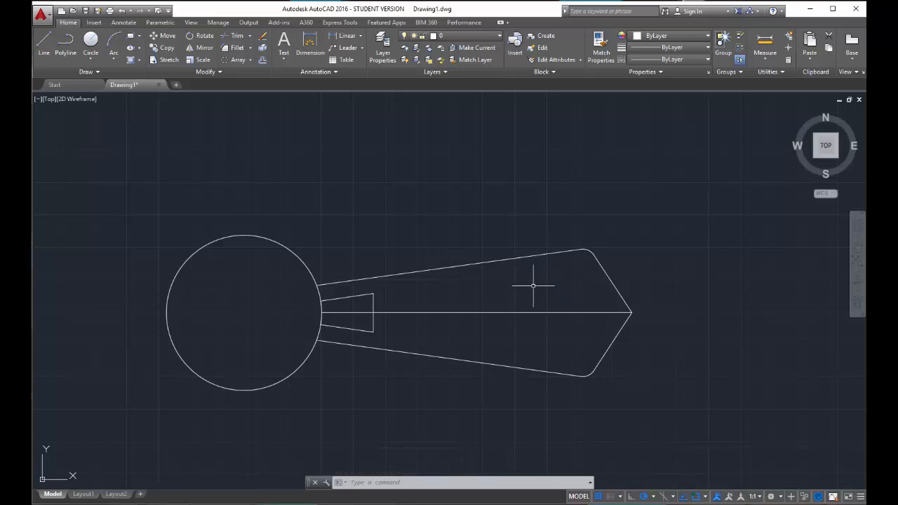
{"action": "left_click", "coordinate": [523, 314]}
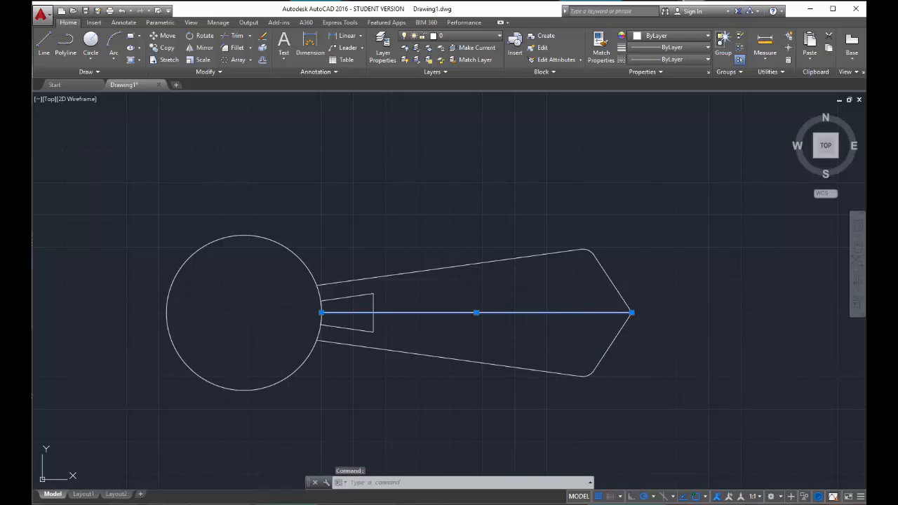
{"action": "key", "text": "Delete"}
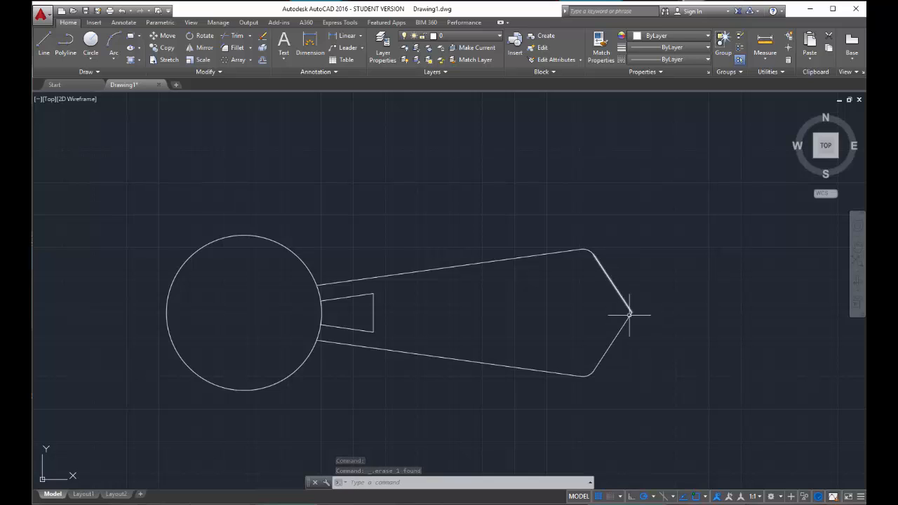
Fillet the pointed blade tip between the two slanted end lines with a 2" radius.
{"action": "left_click", "coordinate": [237, 47]}
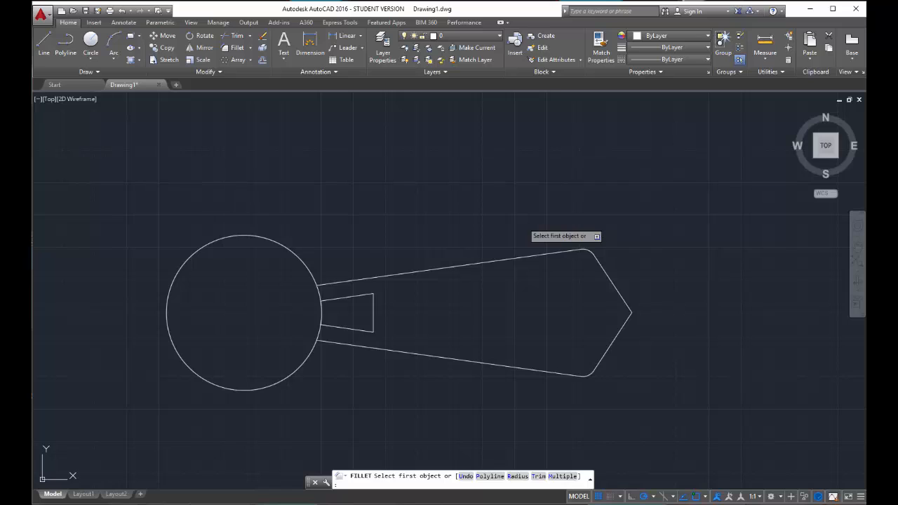
{"action": "type", "text": "r"}
{"action": "key", "text": "Return"}
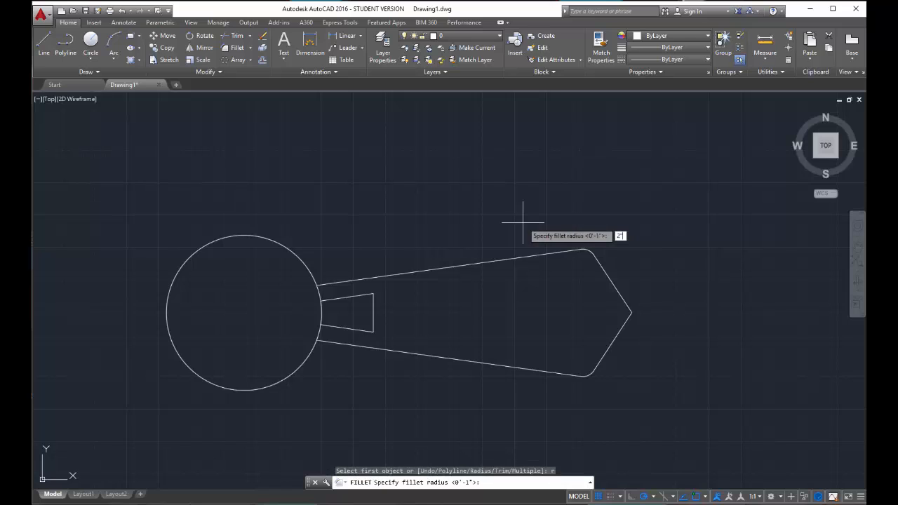
{"action": "key", "text": "Return"}
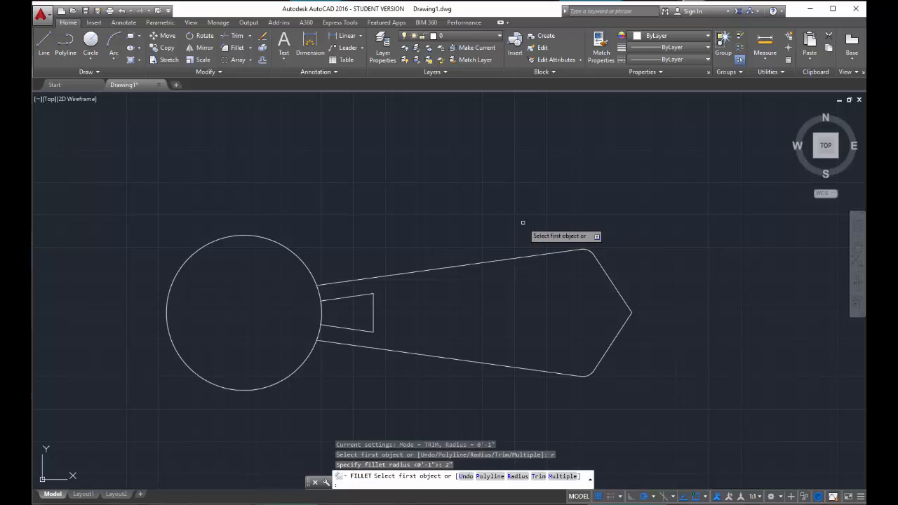
{"action": "left_click", "coordinate": [621, 327]}
{"action": "left_click", "coordinate": [619, 296]}
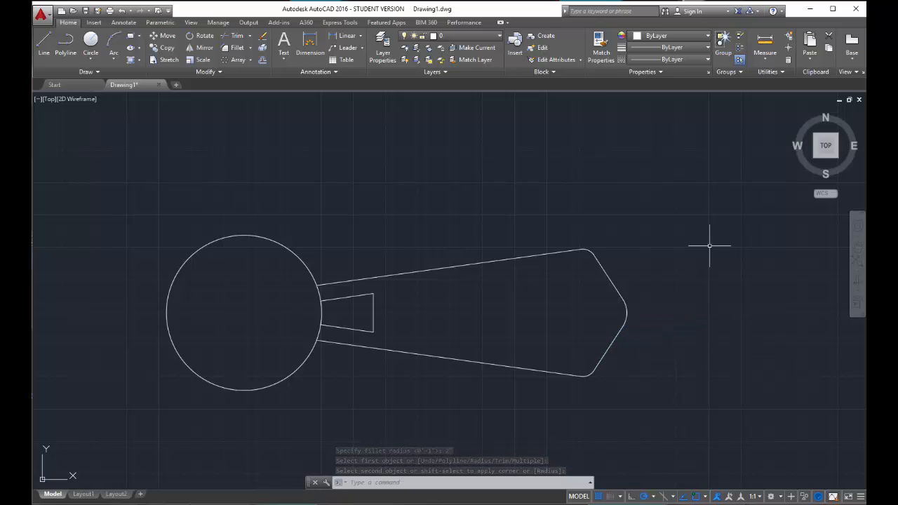
Create an associative polar array of the whole blade and bracket around the hub circle's centre with 5 items filling 360 degrees.
{"action": "scroll", "coordinate": [448, 341], "scroll_direction": "down", "scroll_amount": 4}
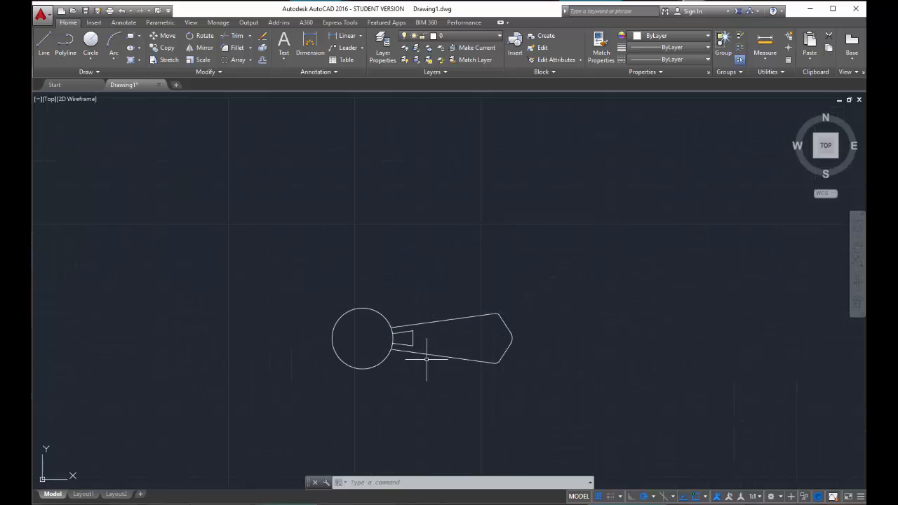
{"action": "mouse_move", "coordinate": [426, 359]}
{"action": "middle_mouse_down"}
{"action": "mouse_move", "coordinate": [421, 367]}
{"action": "mouse_move", "coordinate": [495, 344]}
{"action": "middle_mouse_up"}
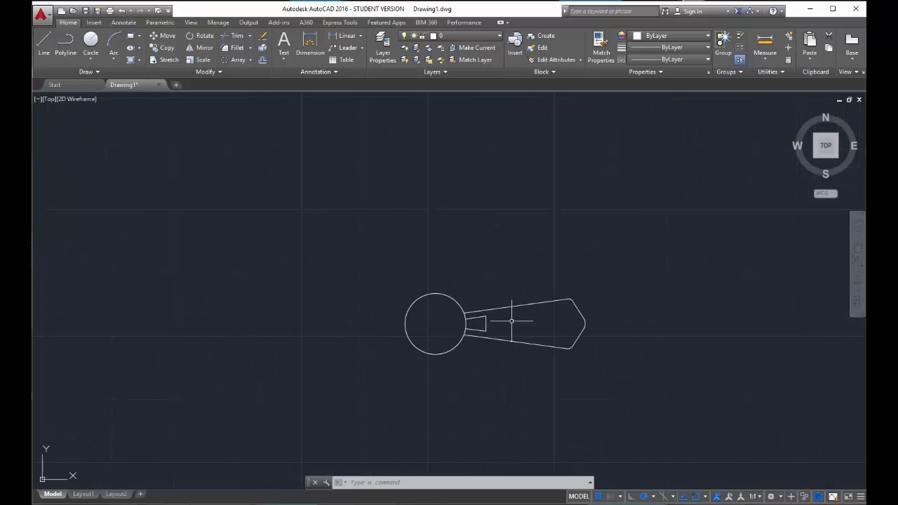
{"action": "scroll", "coordinate": [491, 294], "scroll_direction": "up", "scroll_amount": 2}
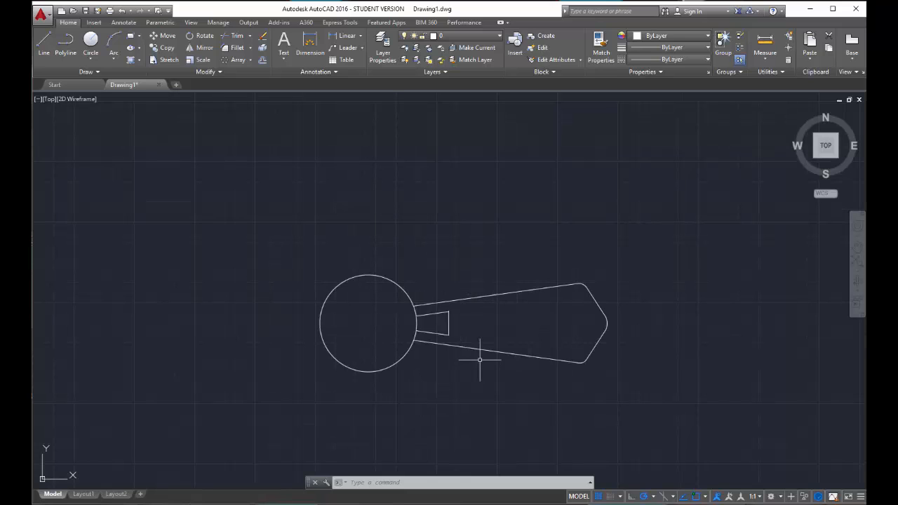
{"action": "left_click", "coordinate": [646, 381]}
{"action": "left_click", "coordinate": [440, 247]}
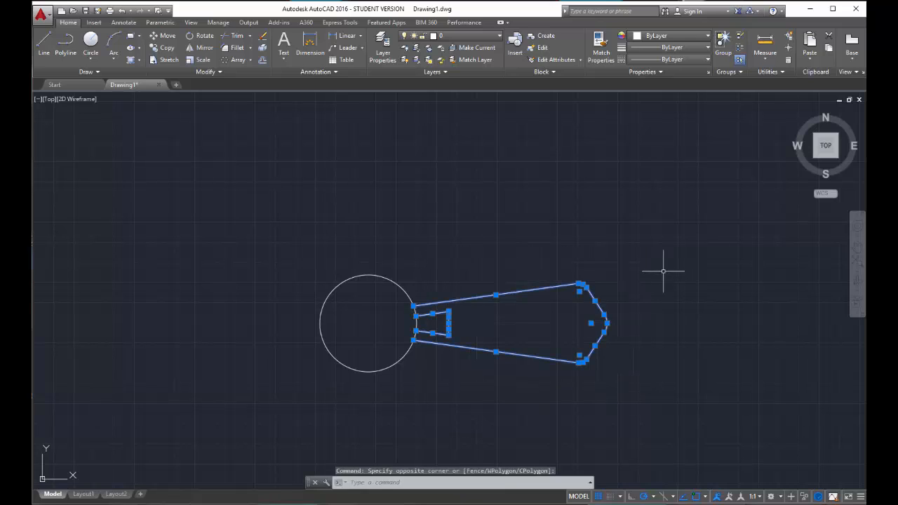
{"action": "left_click", "coordinate": [233, 62]}
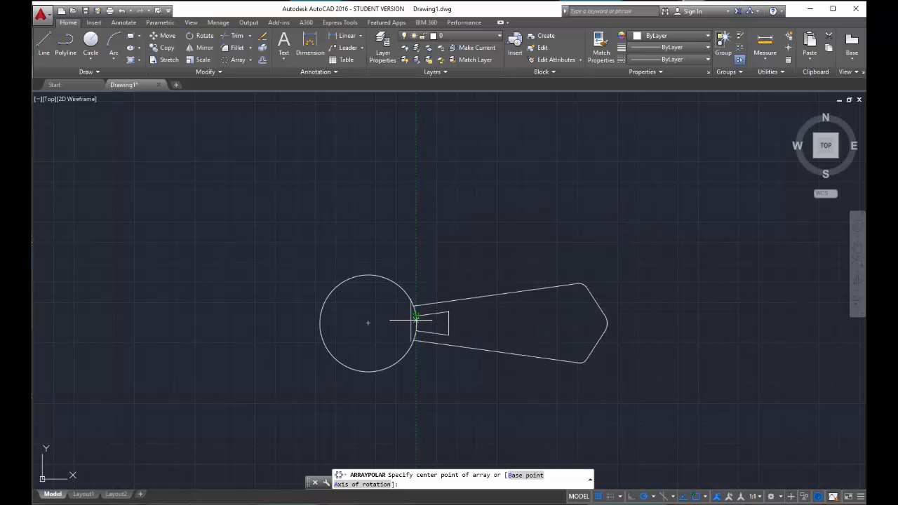
{"action": "left_click", "coordinate": [368, 323]}
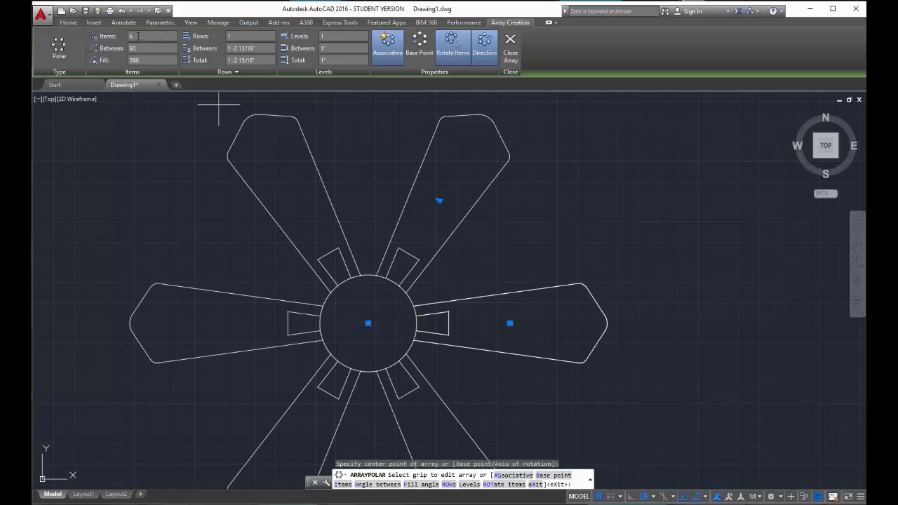
{"action": "left_click", "coordinate": [137, 36]}
{"action": "type", "text": "5"}
{"action": "key", "text": "Return"}
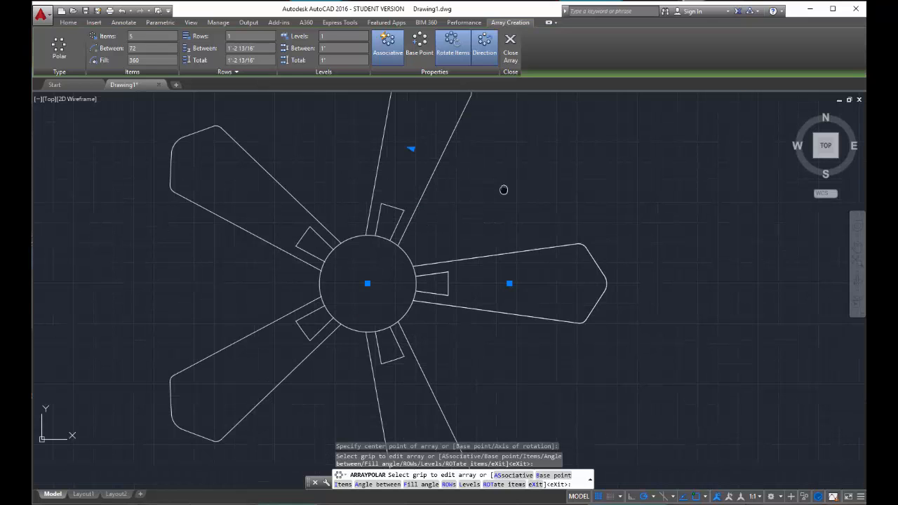
{"action": "scroll", "coordinate": [503, 192], "scroll_direction": "down", "scroll_amount": 4}
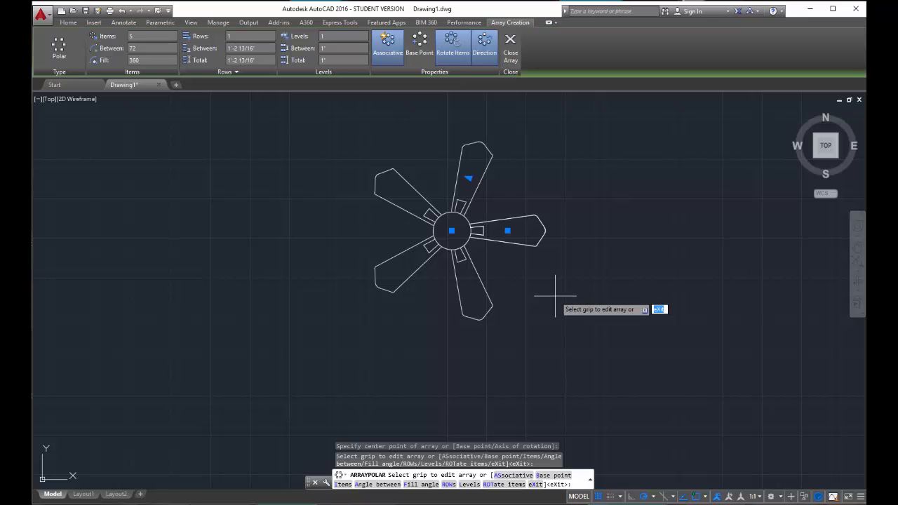
{"action": "scroll", "coordinate": [460, 245], "scroll_direction": "up", "scroll_amount": 2}
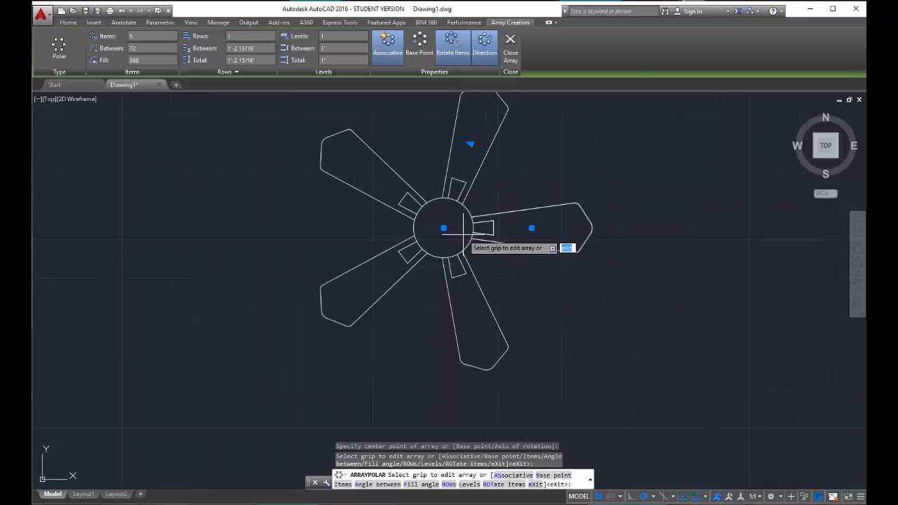
{"action": "key", "text": "Escape"}
Offset the hub circle inward by 2".
{"action": "left_click", "coordinate": [262, 62]}
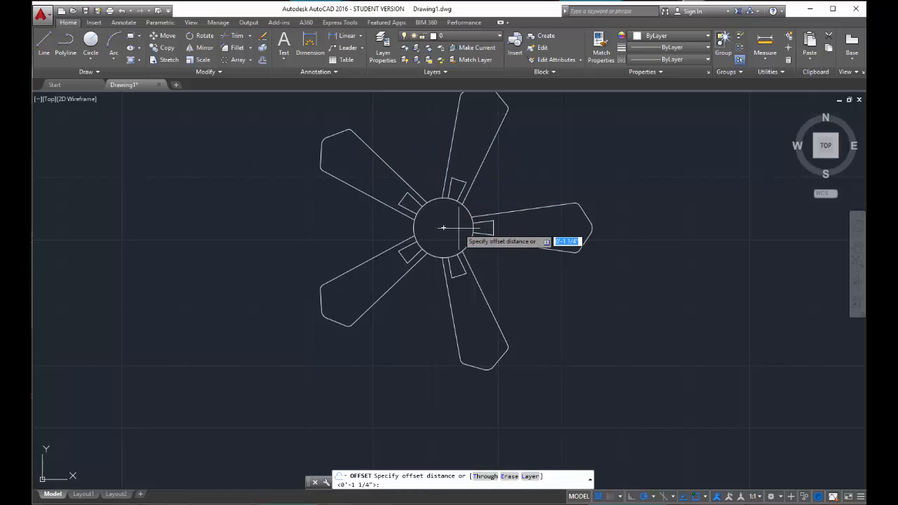
{"action": "type", "text": "2"}
{"action": "key", "text": "Return"}
{"action": "left_click", "coordinate": [461, 208]}
{"action": "left_click", "coordinate": [452, 218]}
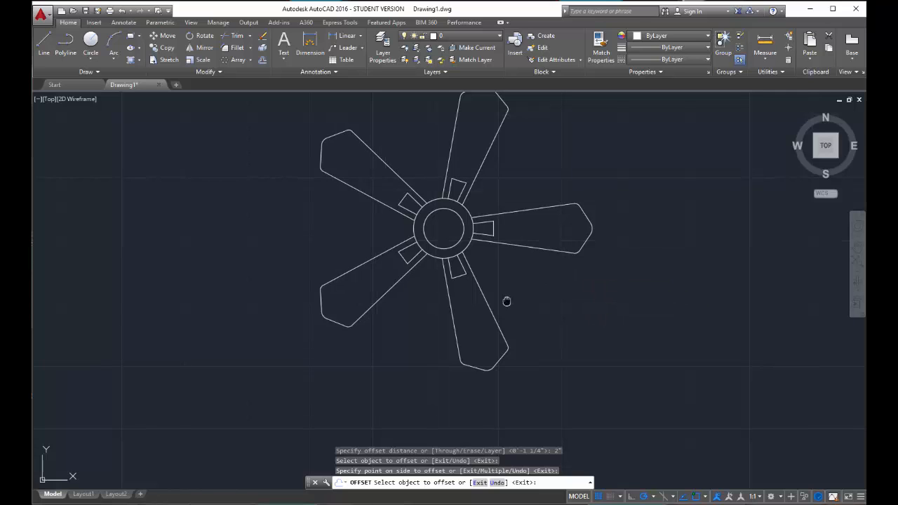
{"action": "middle_click_drag", "start_coordinate": [501, 304], "coordinate": [438, 349]}
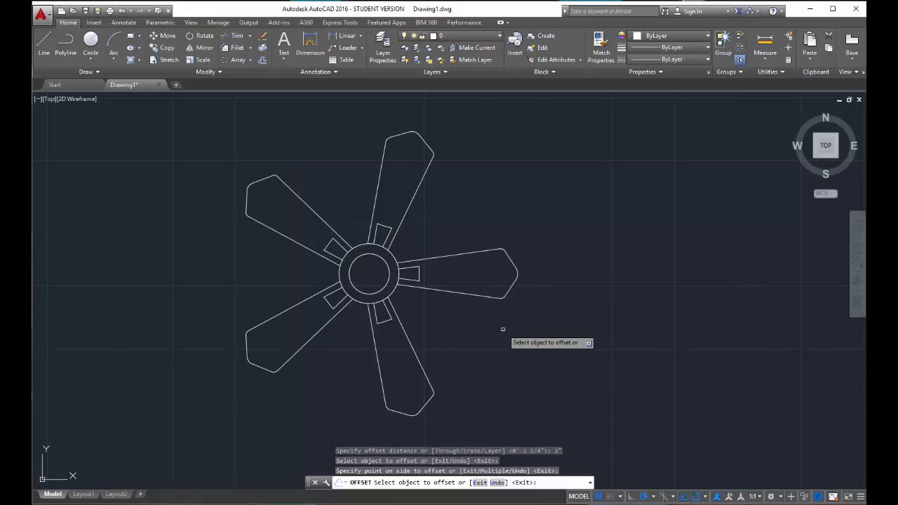